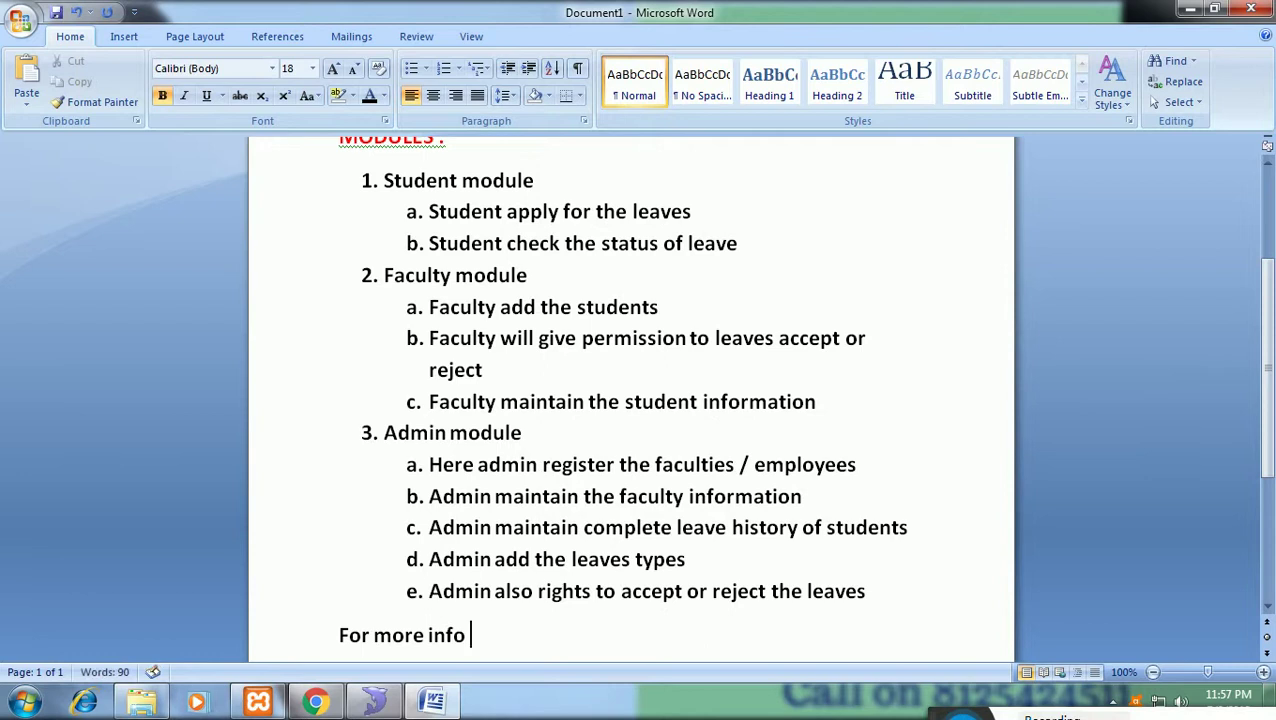
Add the contact phone number after 'For more info', then switch to the leave system in Chrome.
type("424511")
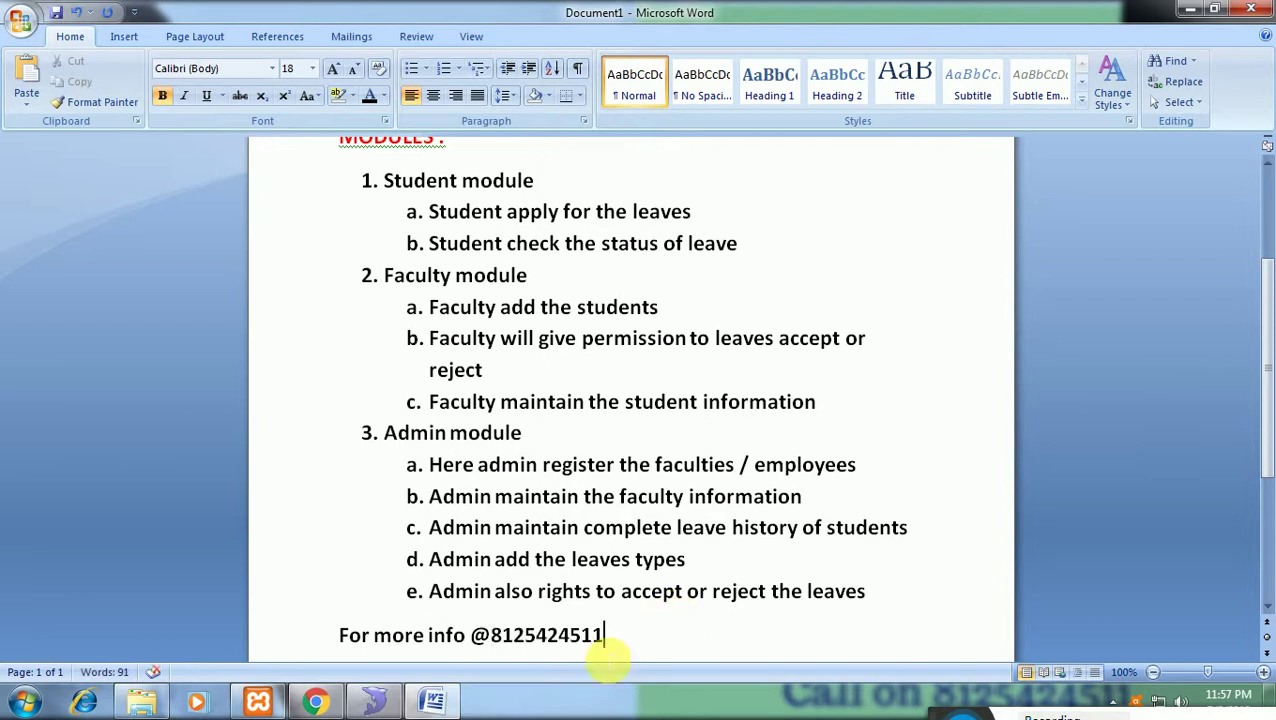
left_click(330, 703)
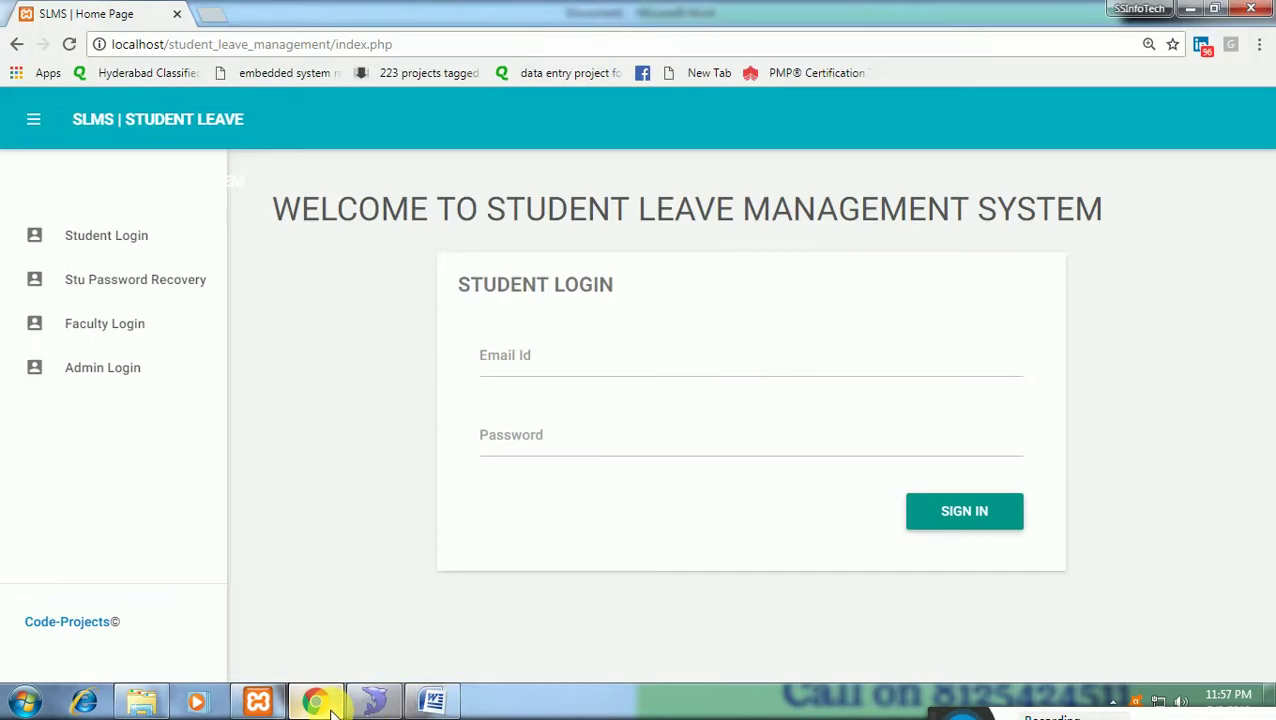
Sign in to the admin panel with username 'admin' and the admin password.
left_click(148, 370)
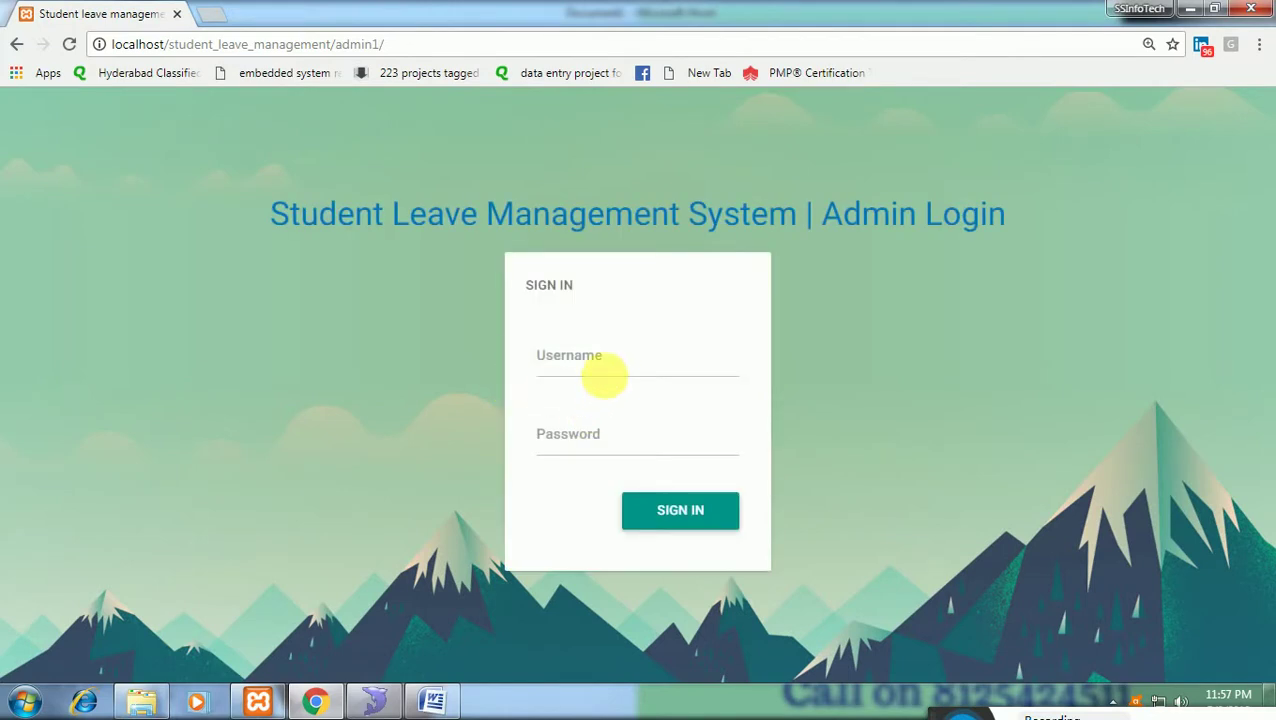
left_click(612, 378)
type("adm")
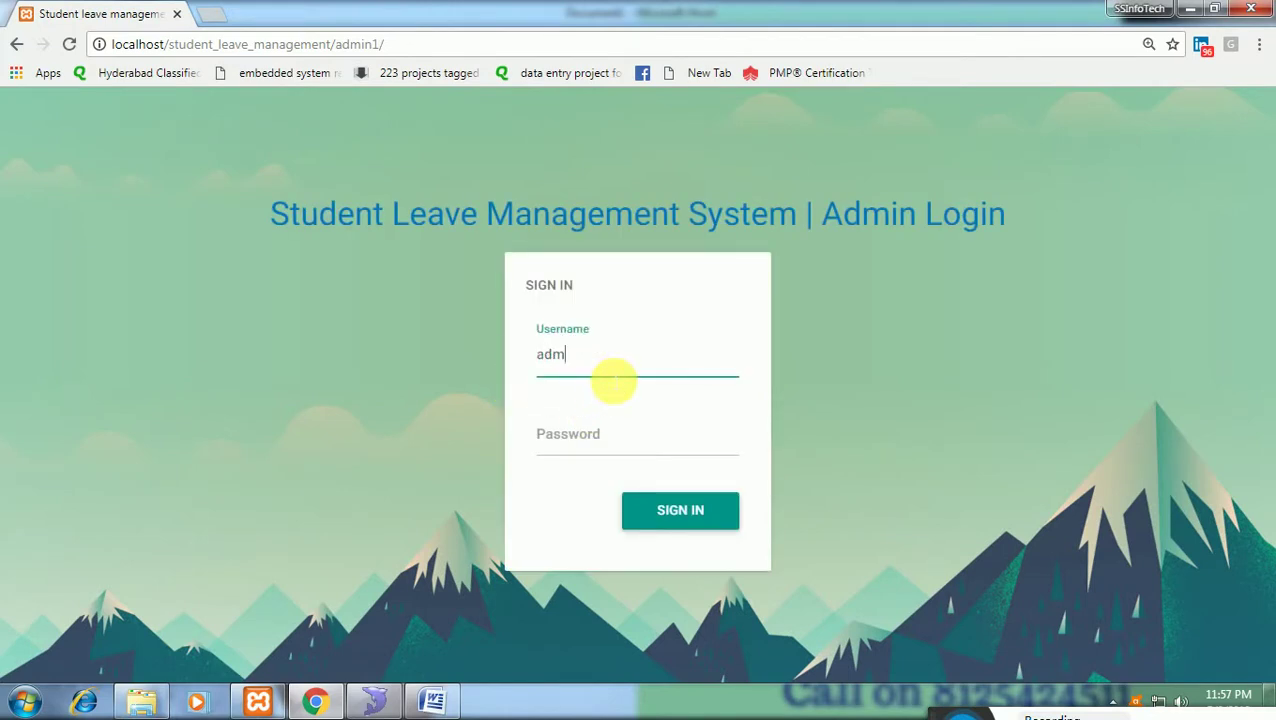
type("in")
key("Tab")
type("admin")
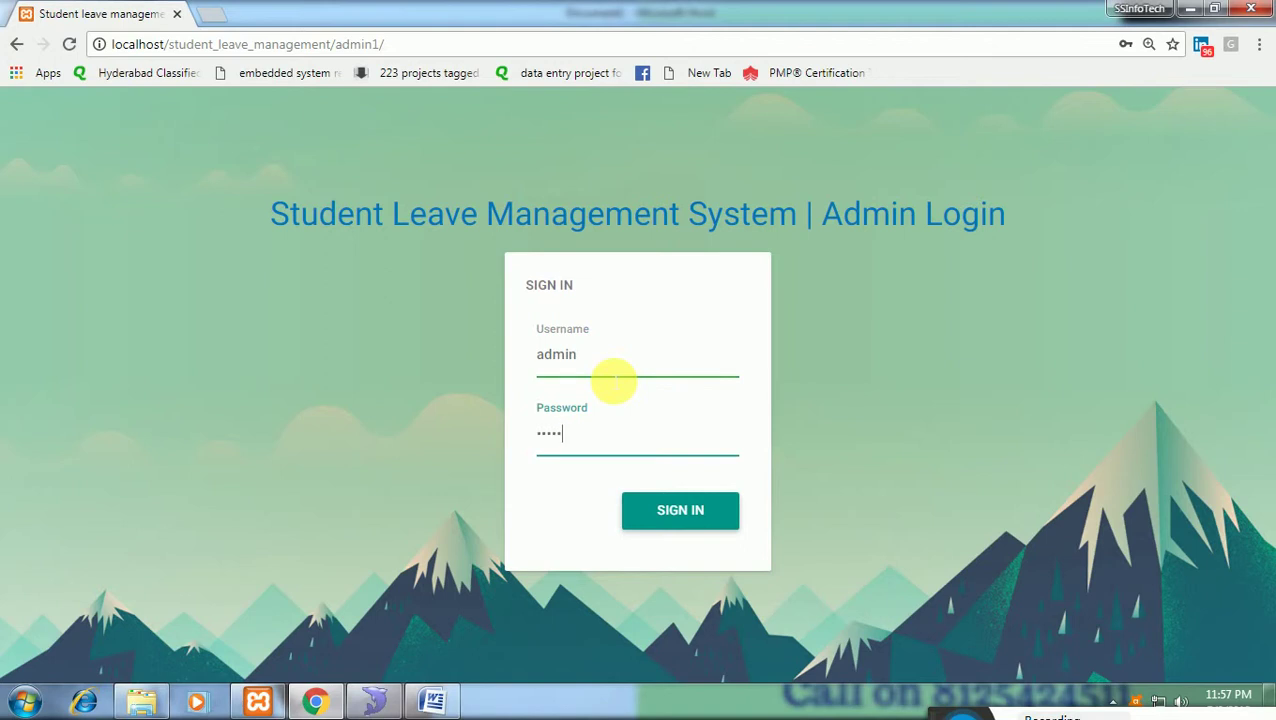
key("Return")
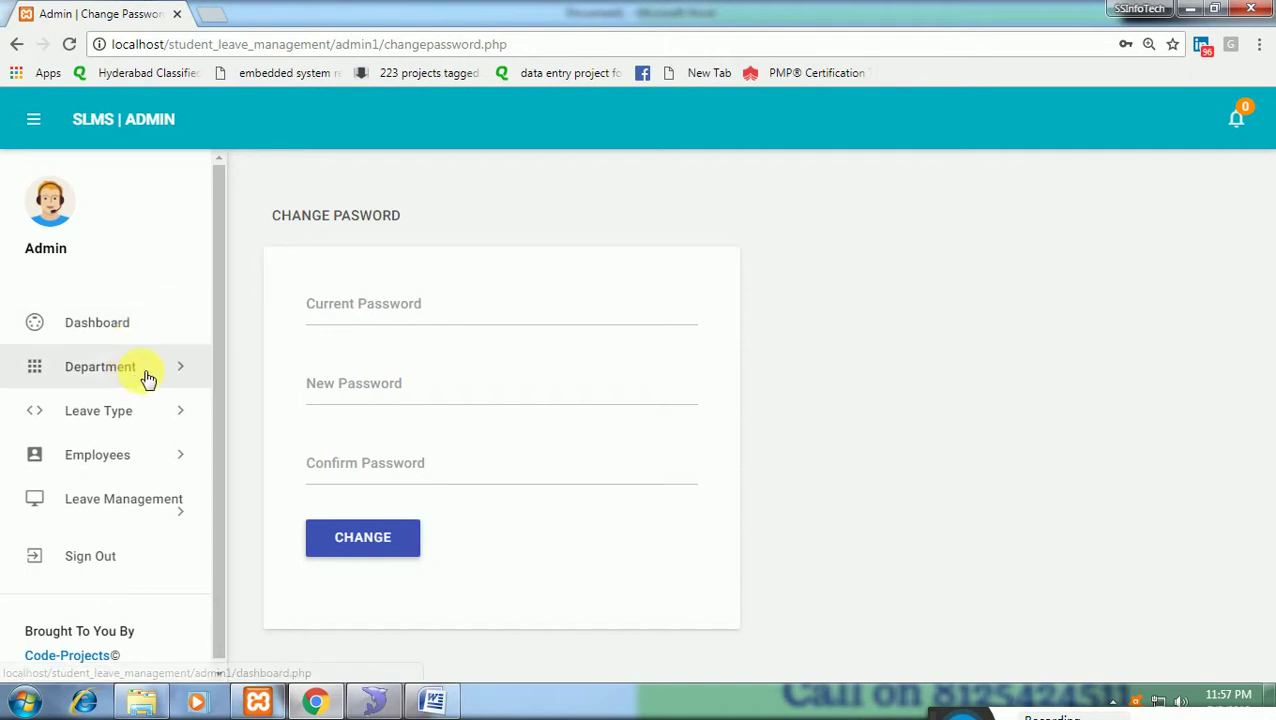
Add a department named 'Mechnaical' with short name 'Mech' and code 'mech'.
left_click(108, 378)
left_click(168, 410)
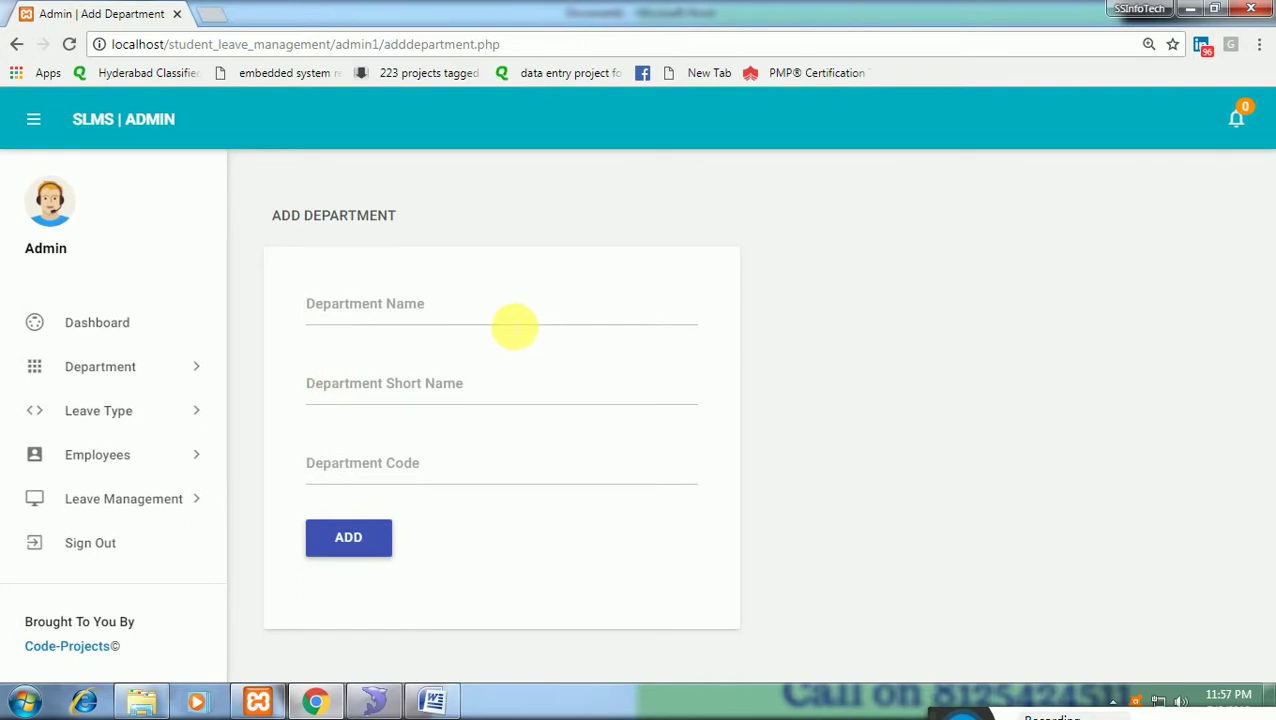
left_click(513, 324)
type("Mec")
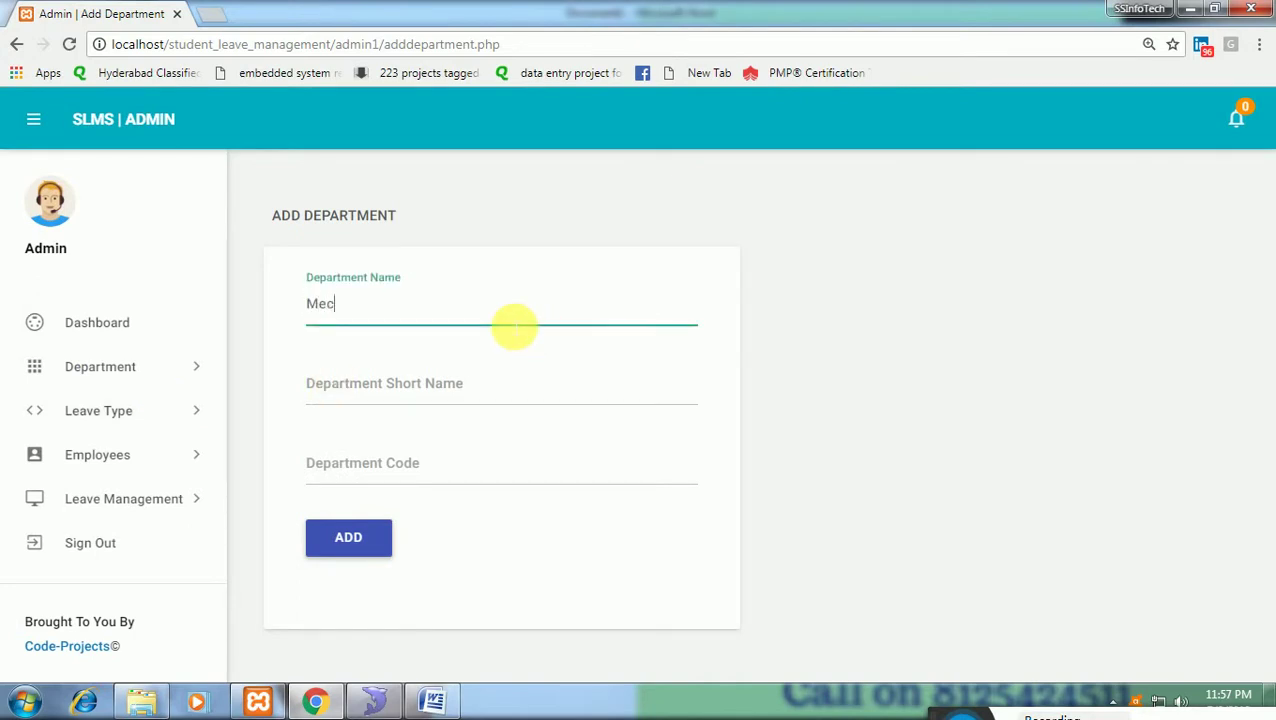
type("hnaical")
key("Tab")
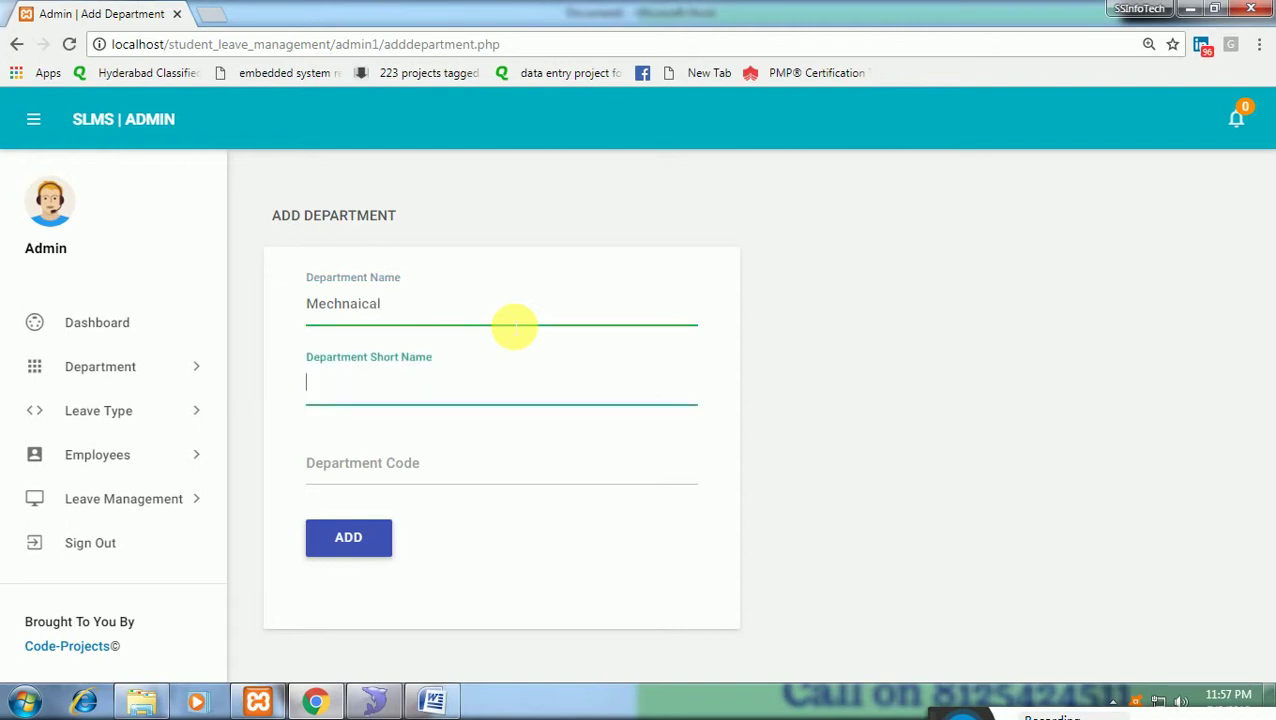
type("Mech")
key("Tab")
type("mec")
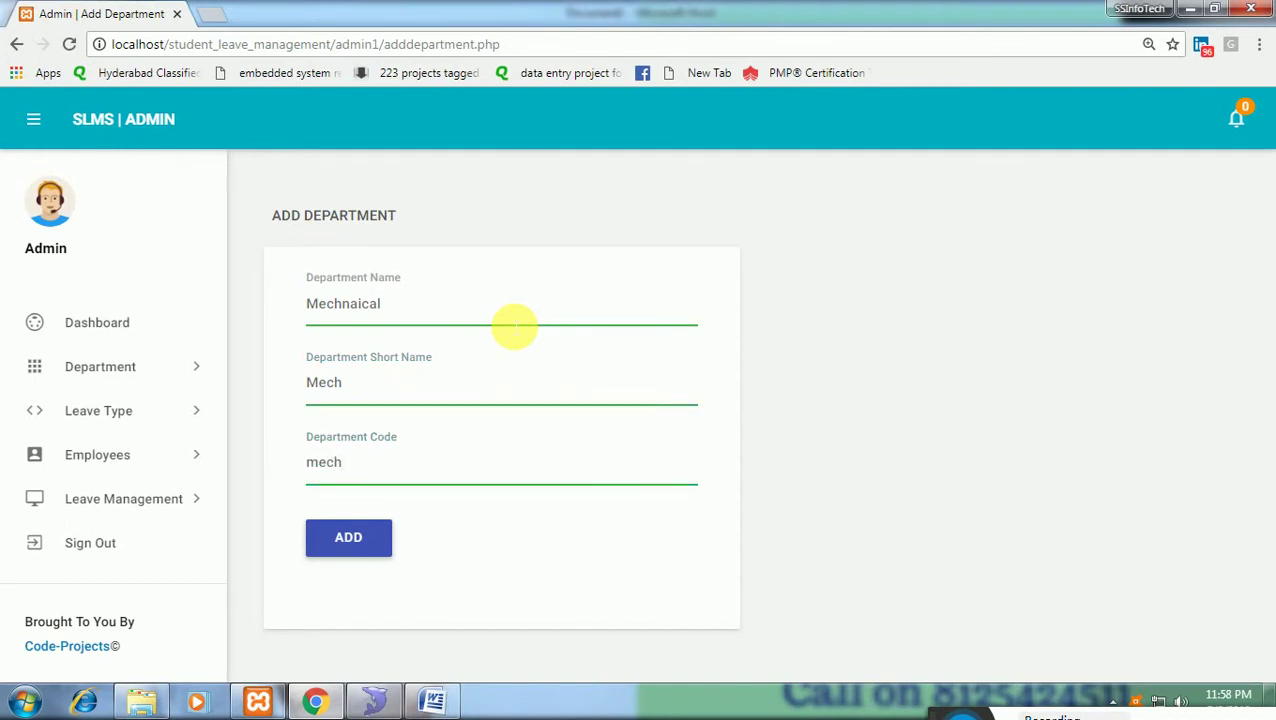
type("h")
key("Return")
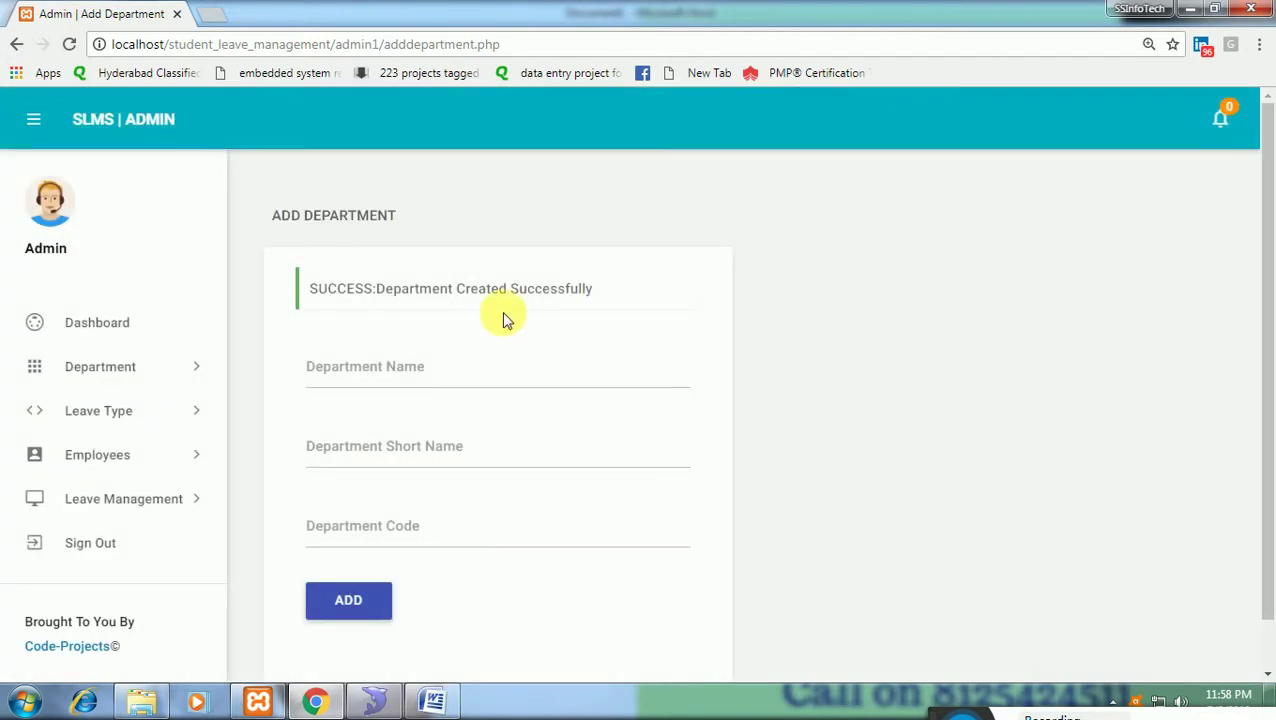
Check that Manage Departments now lists three departments, including Mechnaical.
left_click(192, 378)
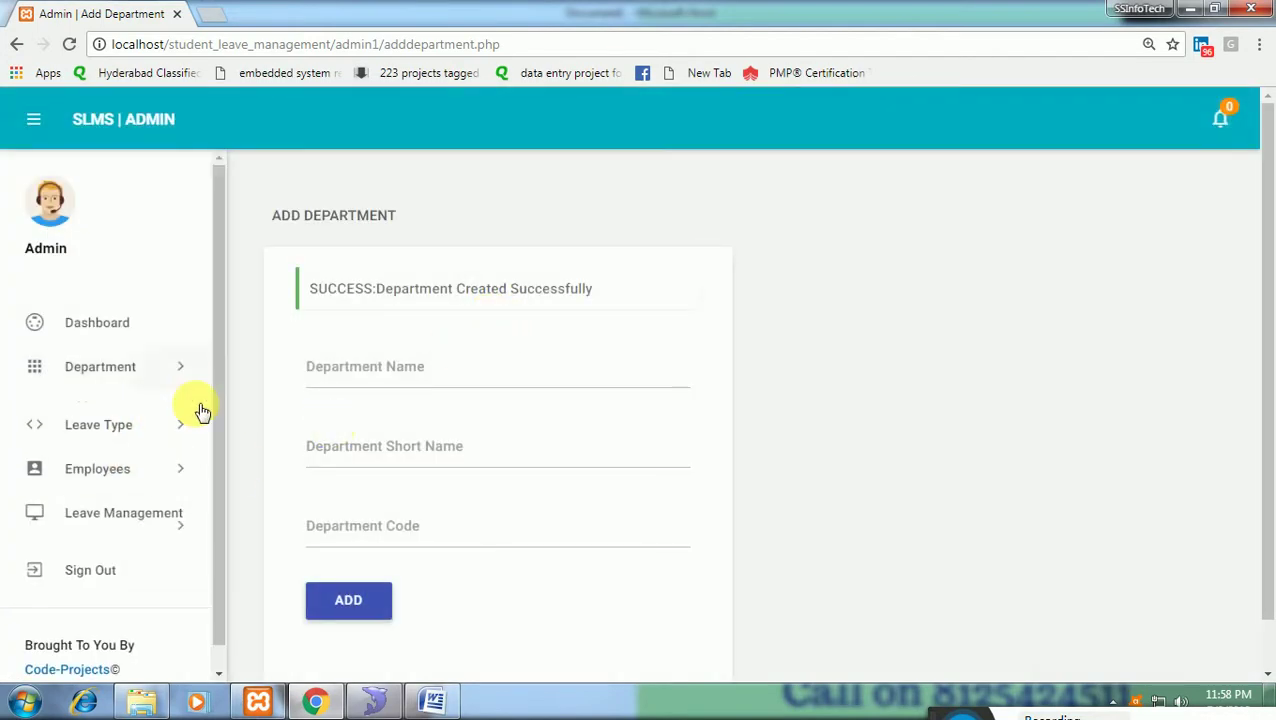
left_click(155, 460)
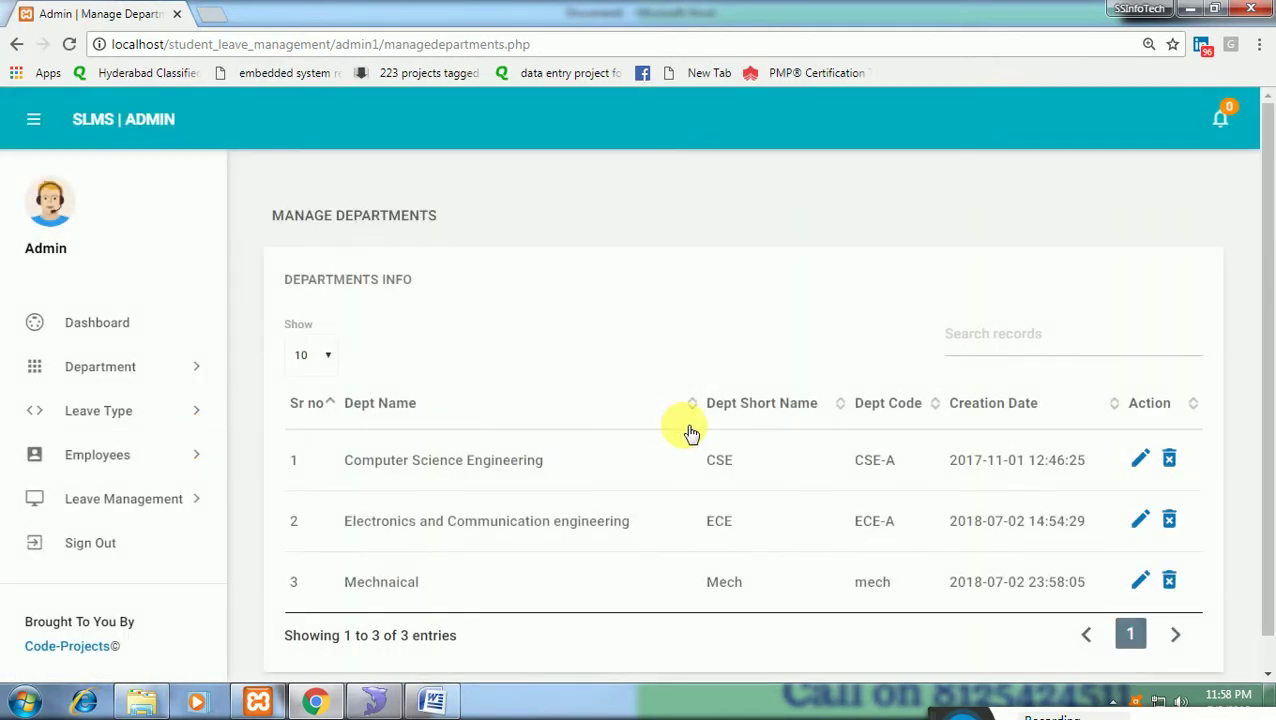
scroll(478, 490, "down", 1)
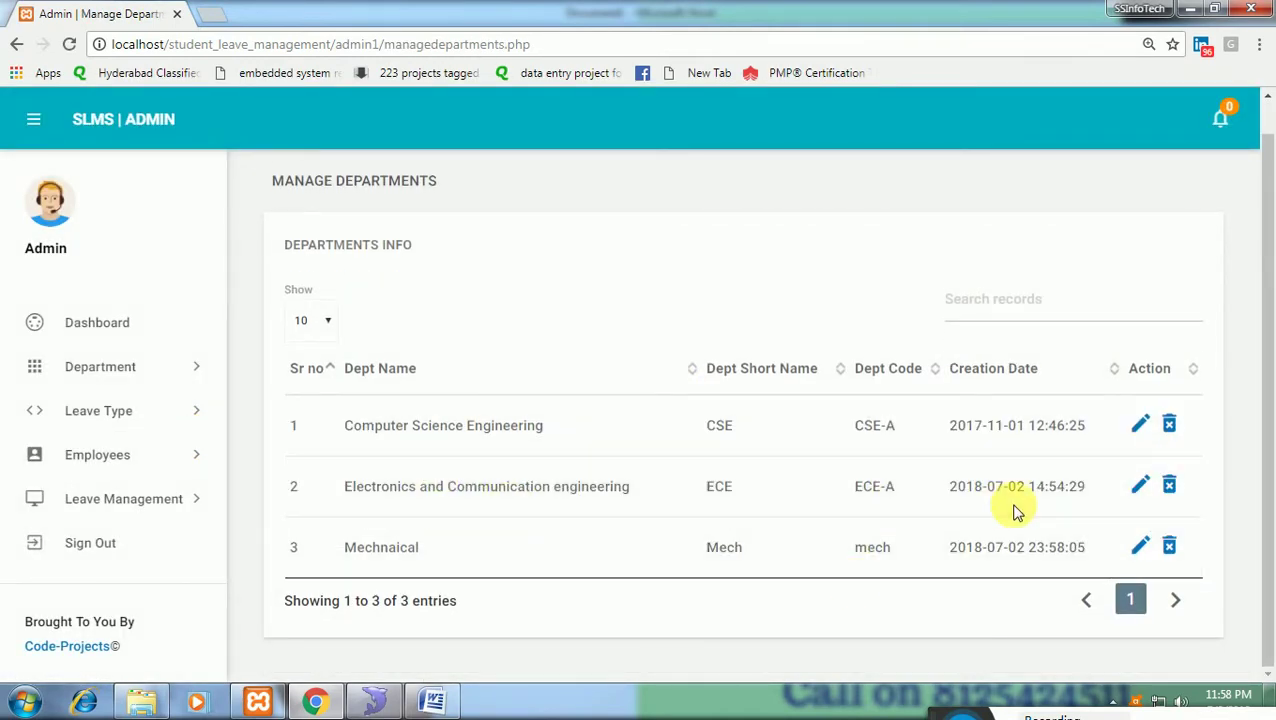
left_click(168, 413)
Add leave type 'over night duties', describing extra leave days counted for overnight work.
left_click(167, 451)
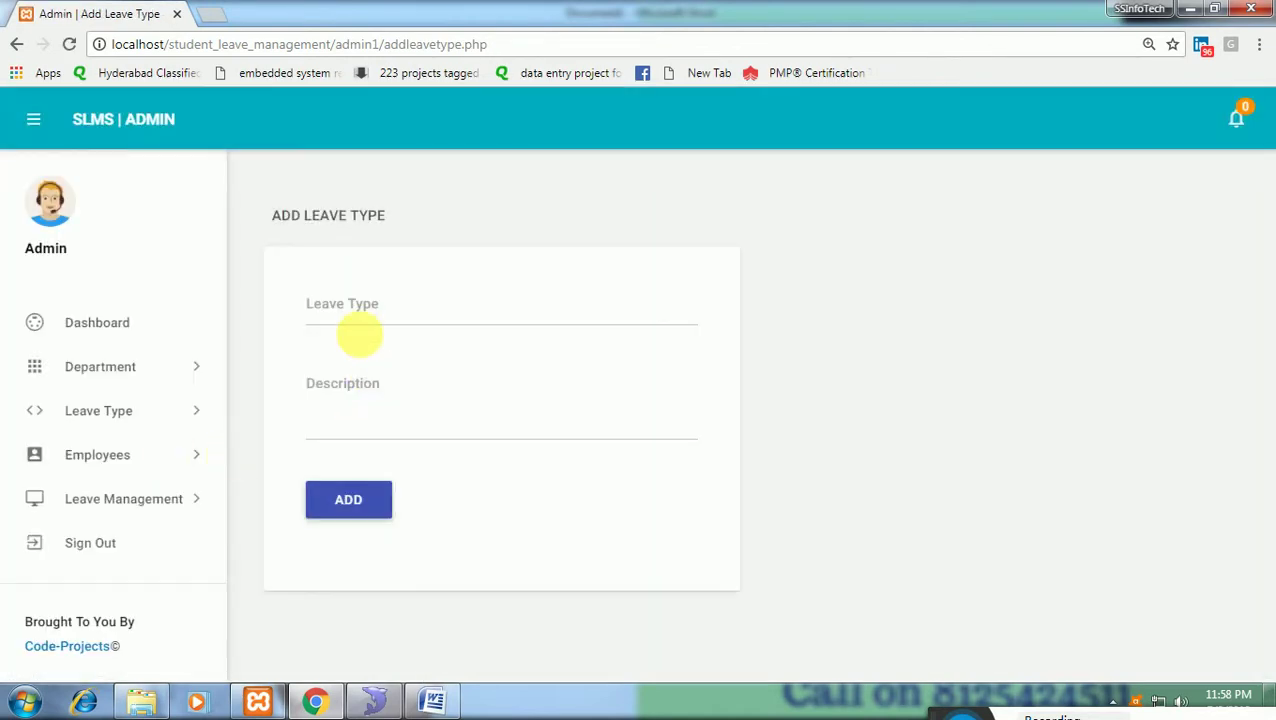
left_click(360, 317)
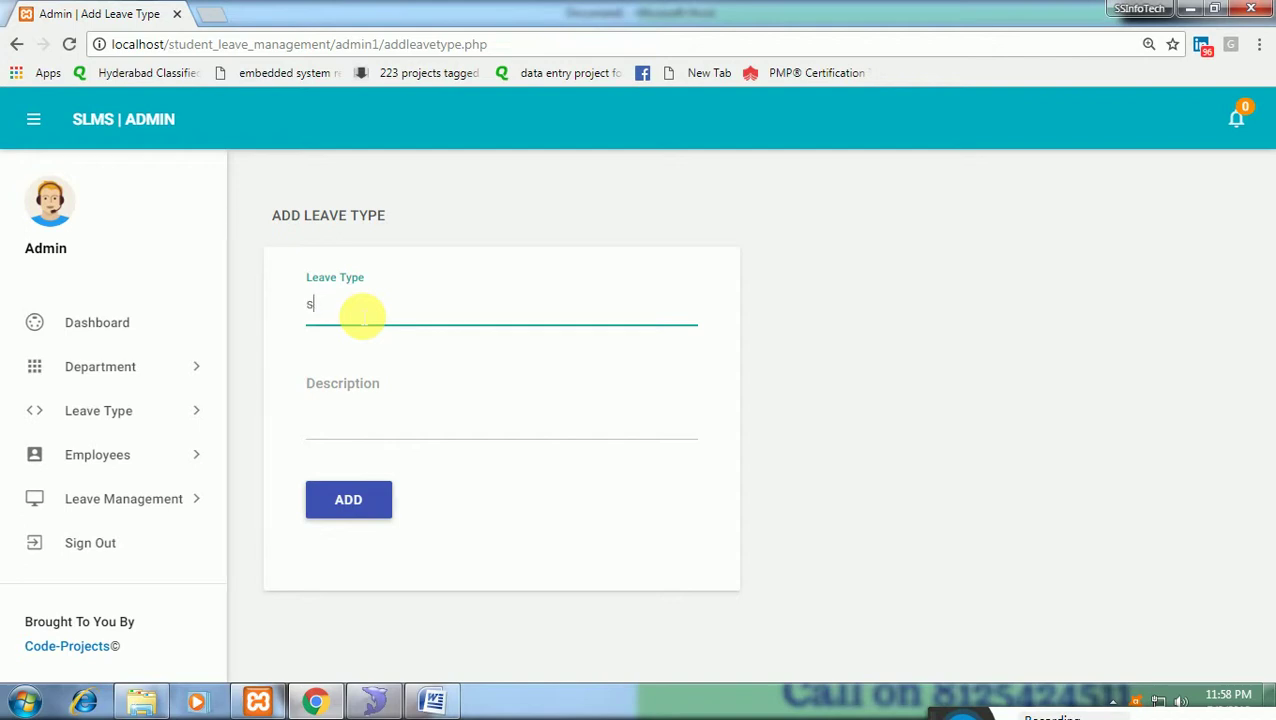
type("ke")
key("BackSpace")
key("BackSpace")
key("BackSpace")
key("BackSpace")
key("BackSpace")
type("ve")
key("BackSpace")
key("BackSpace")
type("night duties")
key("Tab")
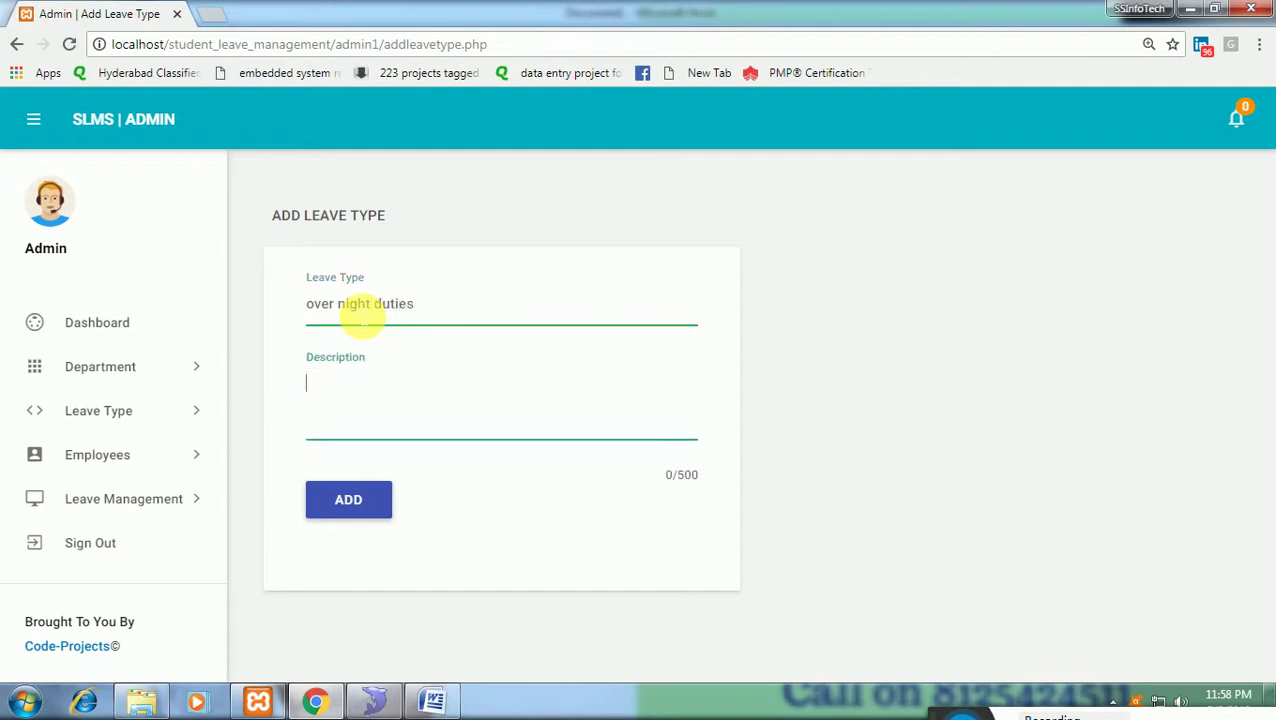
type("will take the extrac")
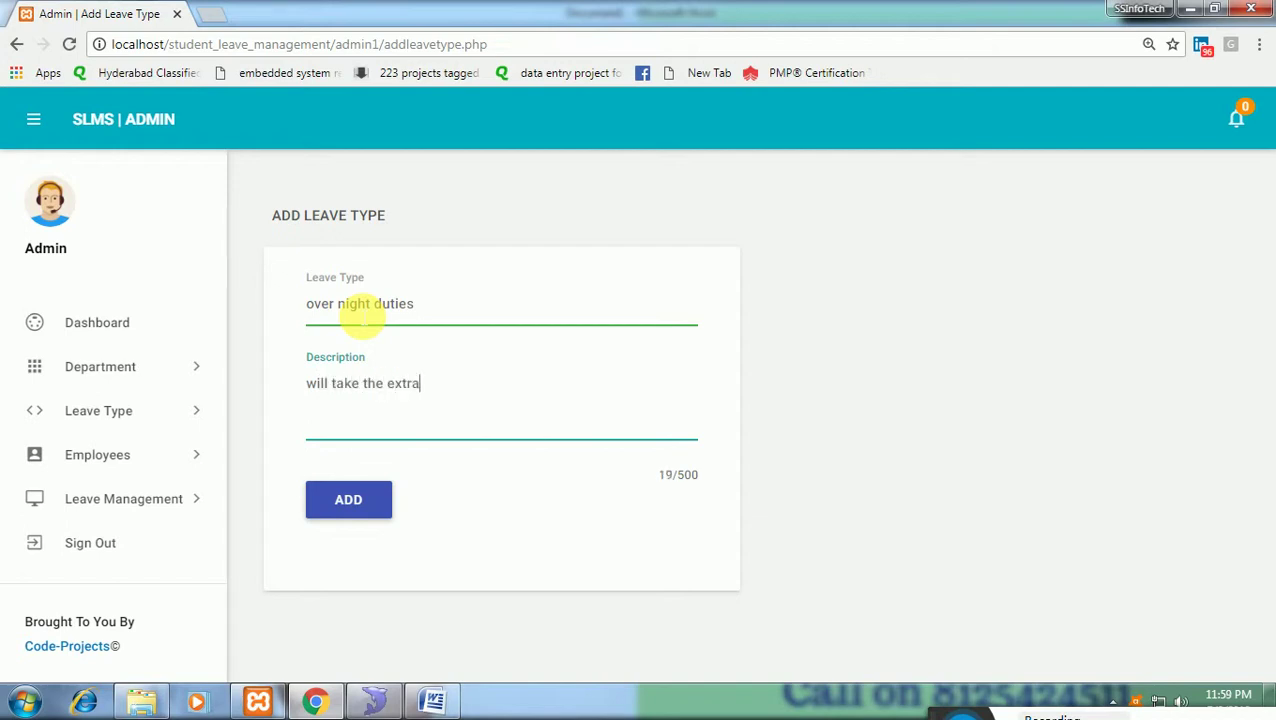
key("BackSpace")
key("BackSpace")
type("day for the leave")
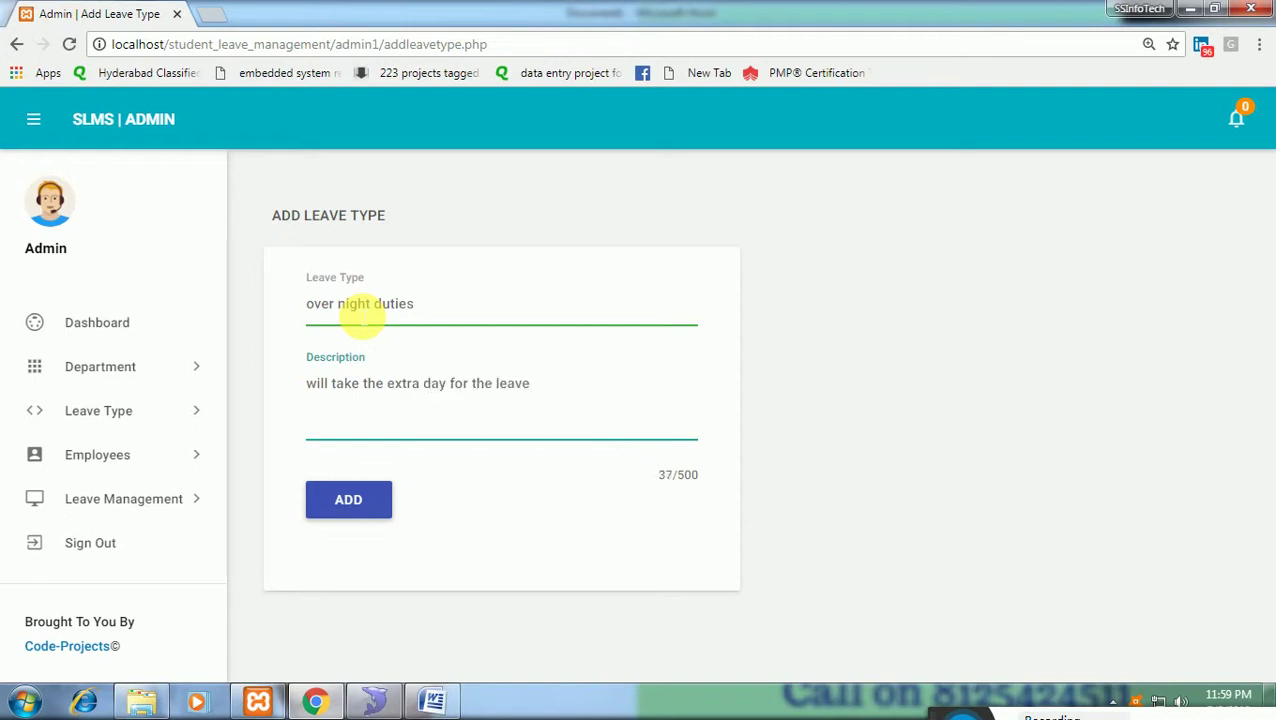
type(" salary will count")
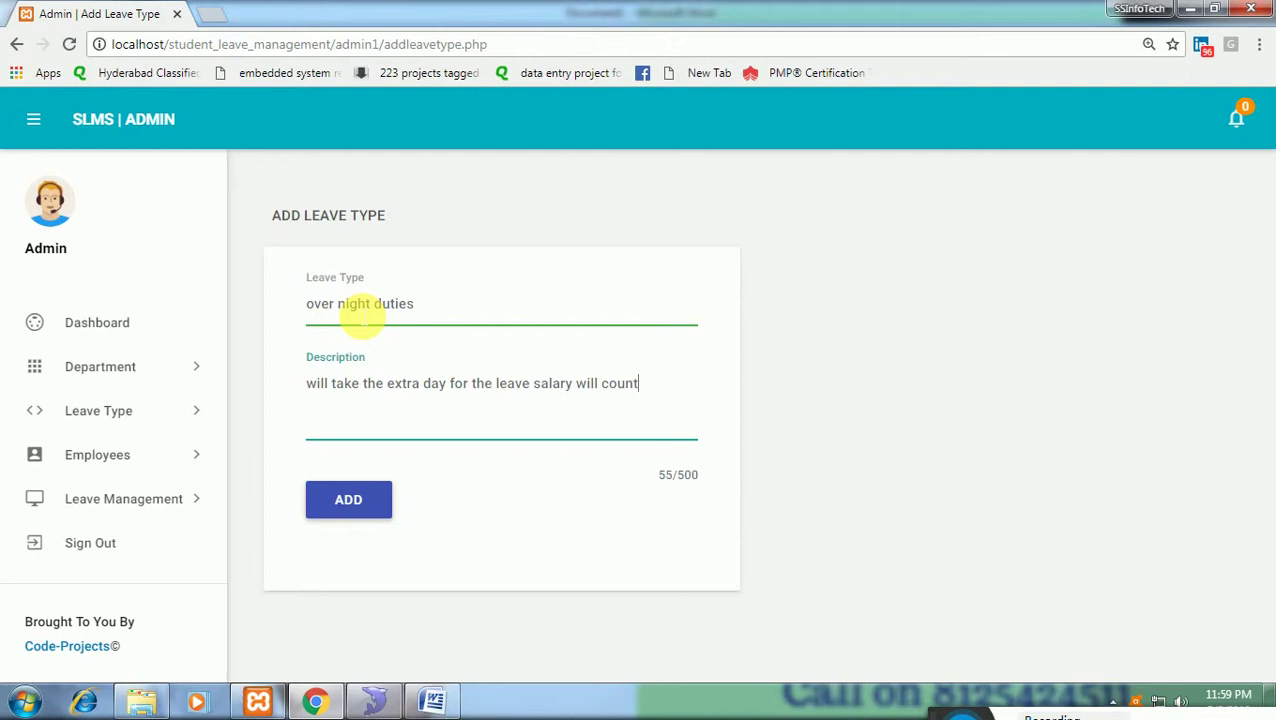
type(", because of you wor")
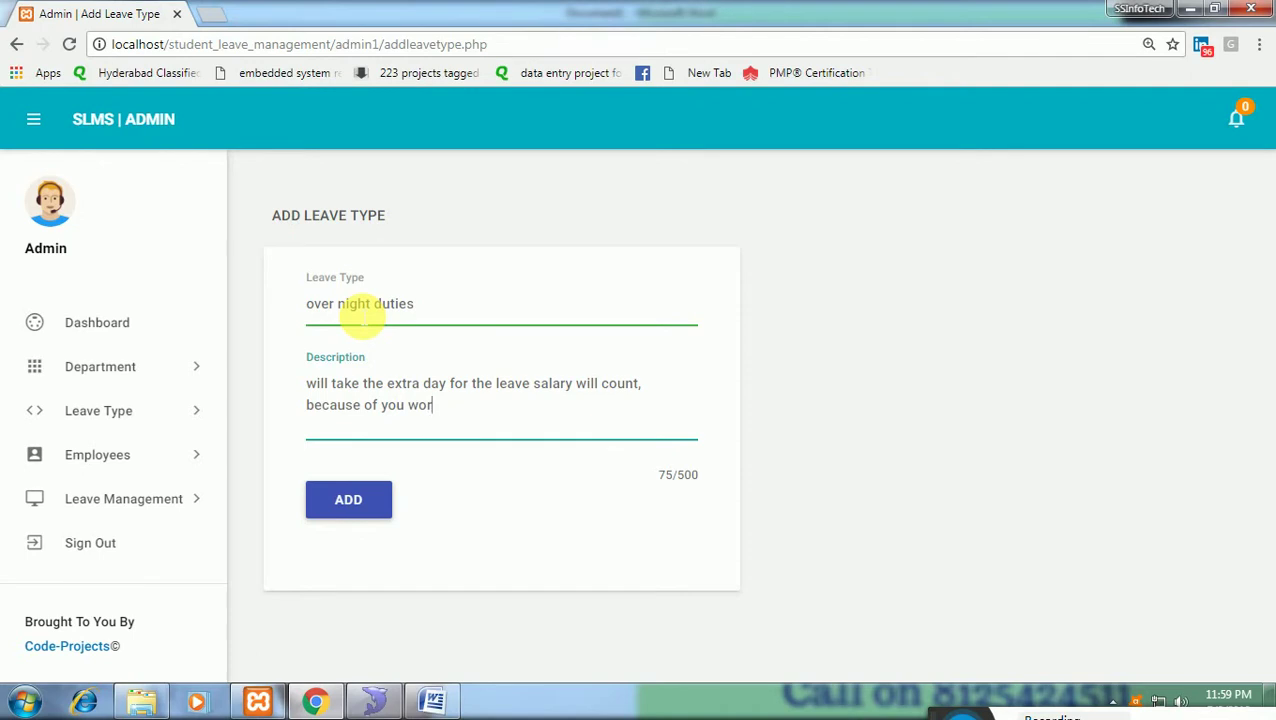
type("k")
key("BackSpace")
key("BackSpace")
type("kked for over night")
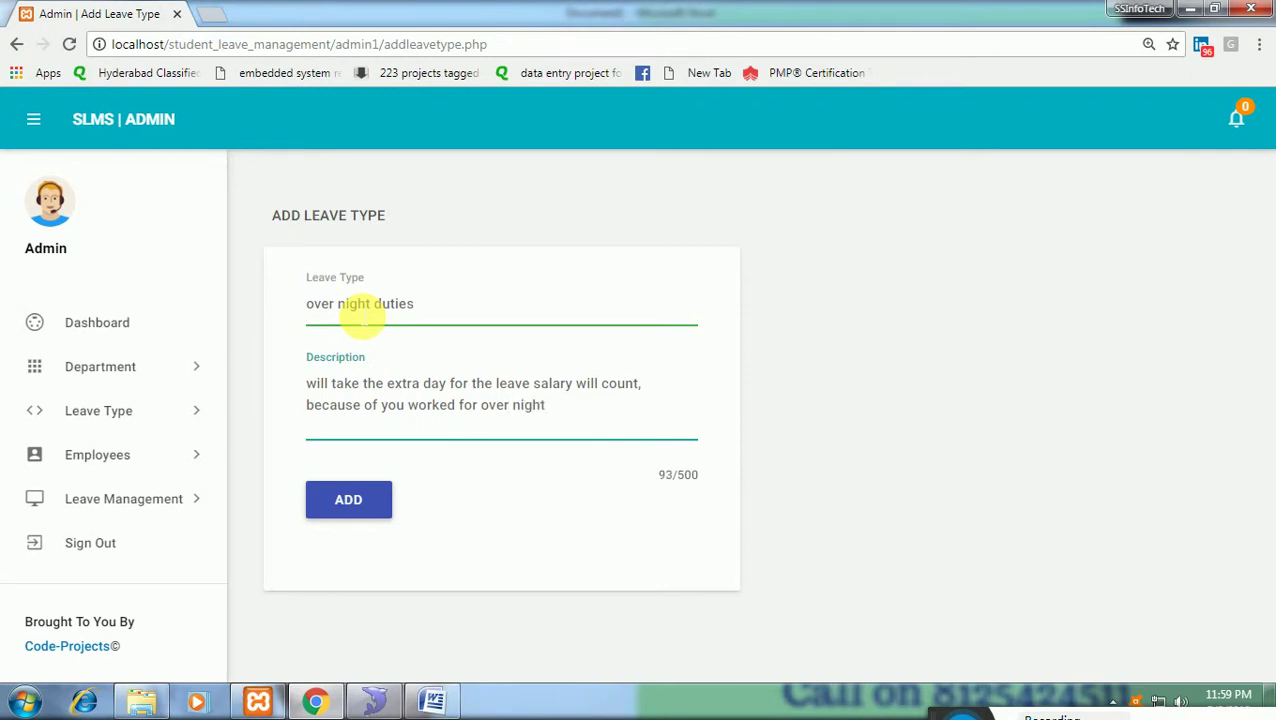
left_click(366, 508)
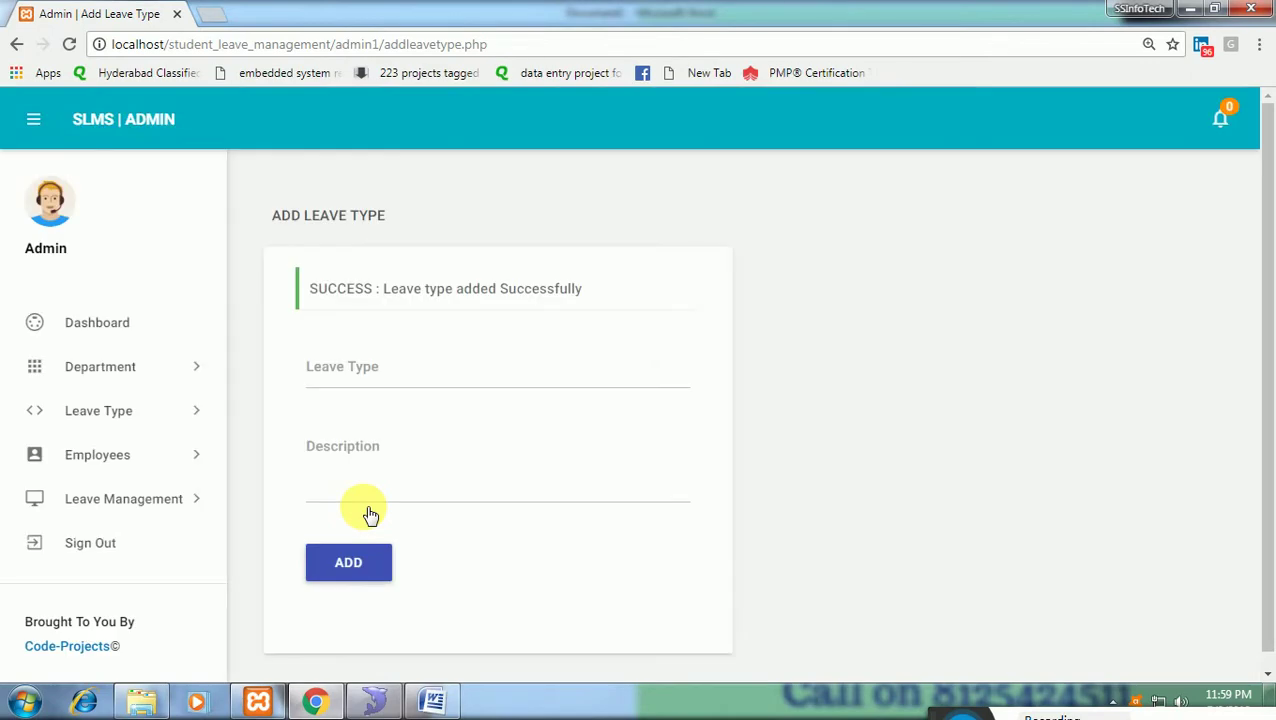
On Add Employee, enter the employee code, first and last name, and email address.
left_click(188, 457)
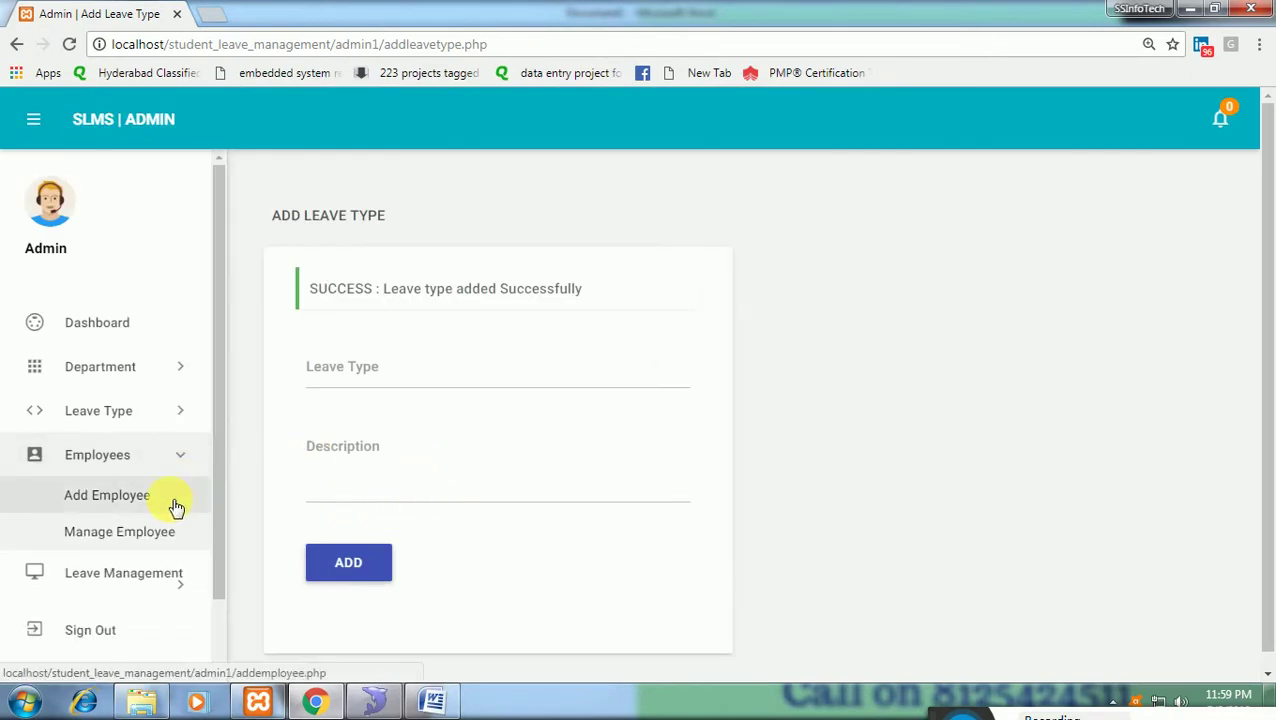
left_click(176, 508)
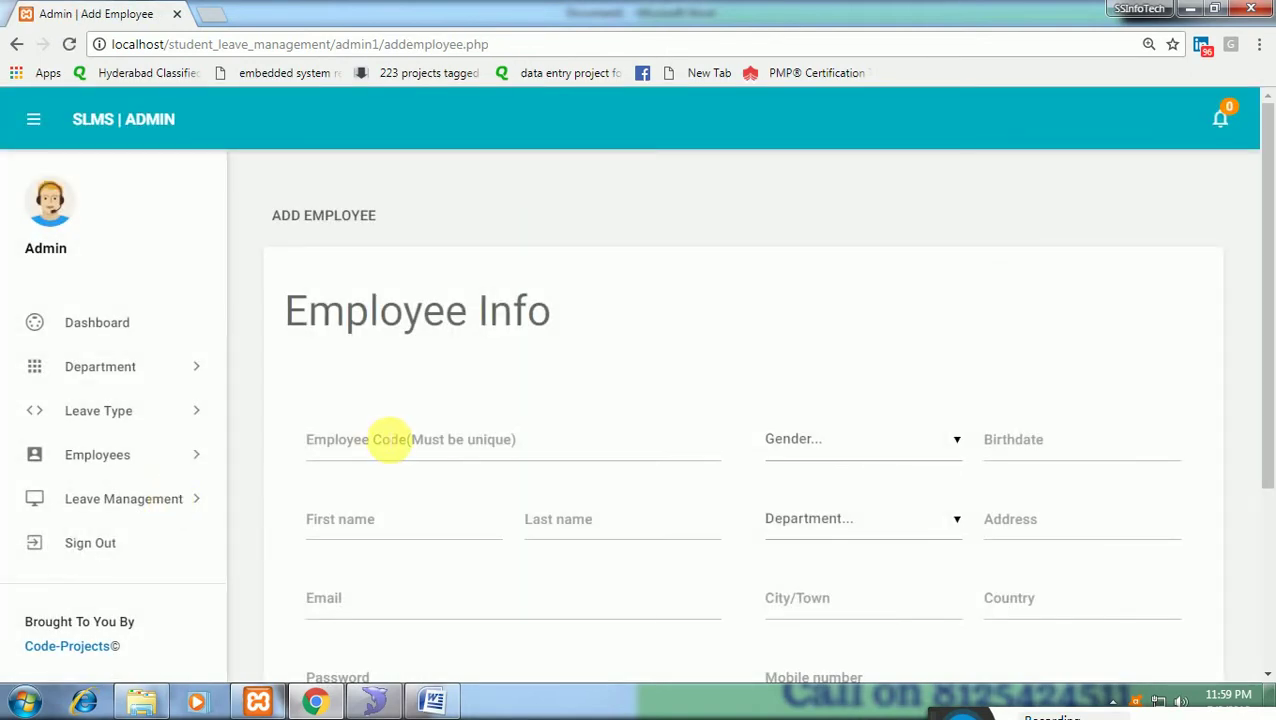
left_click(400, 450)
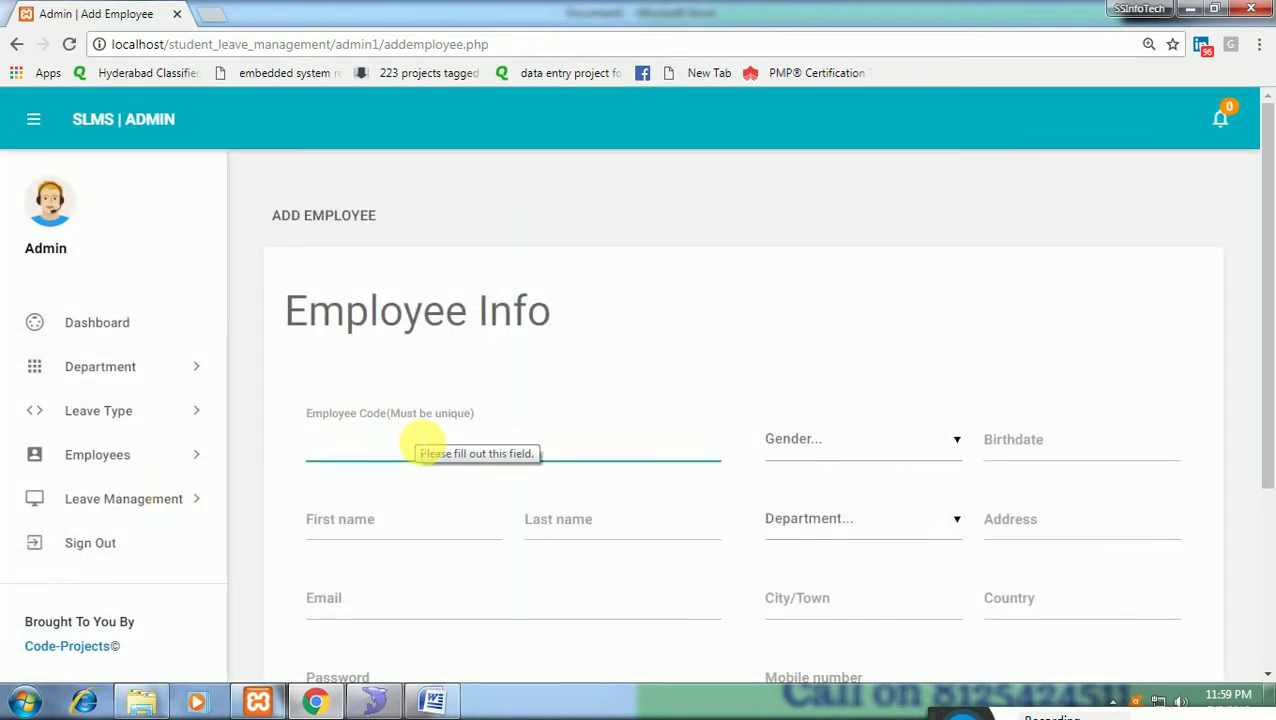
type("Em")
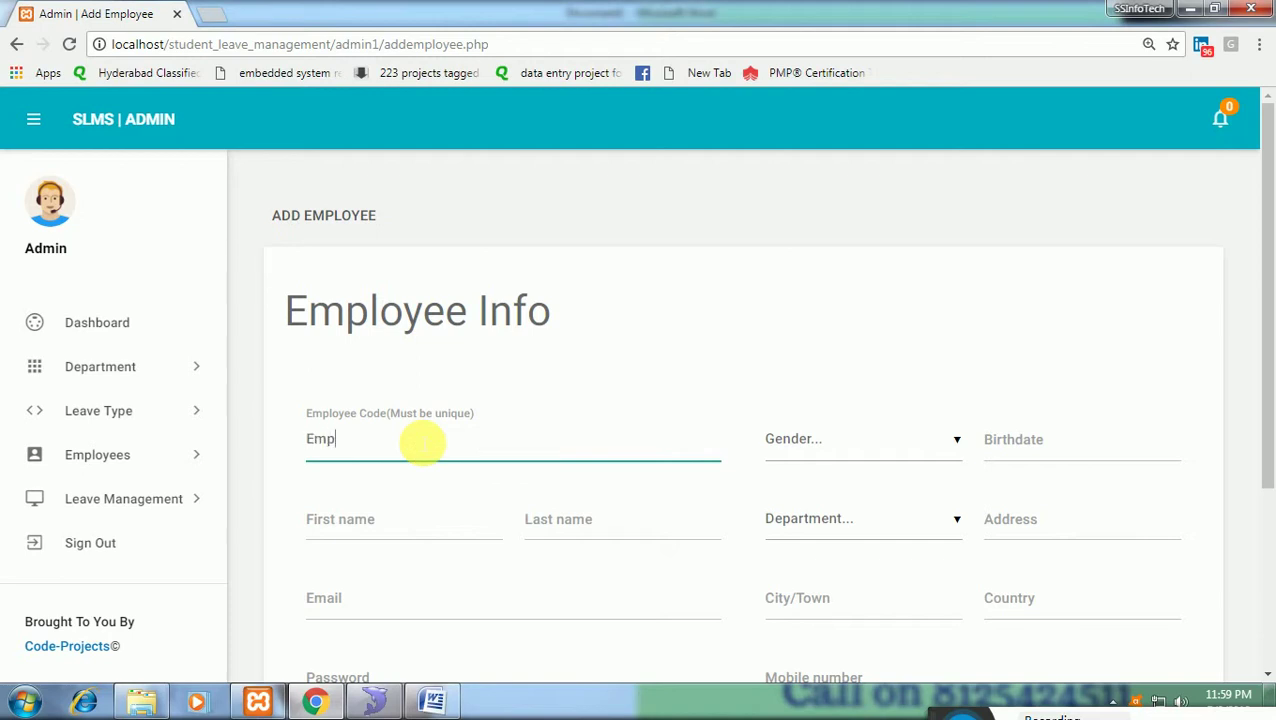
type("p")
key("BackSpace")
key("BackSpace")
key("BackSpace")
type("SS")
key("BackSpace")
key("BackSpace")
type("Srikanth_Emp")
key("Tab")
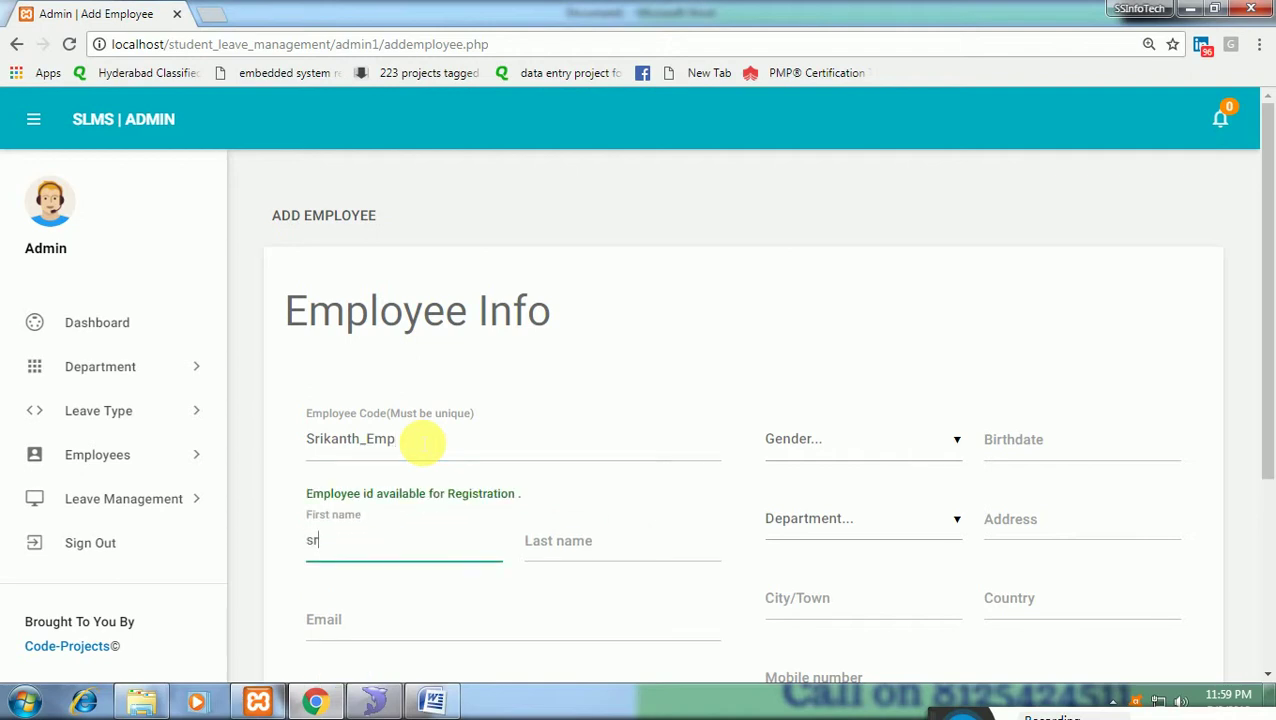
type("srikanth")
key("Tab")
type("ss")
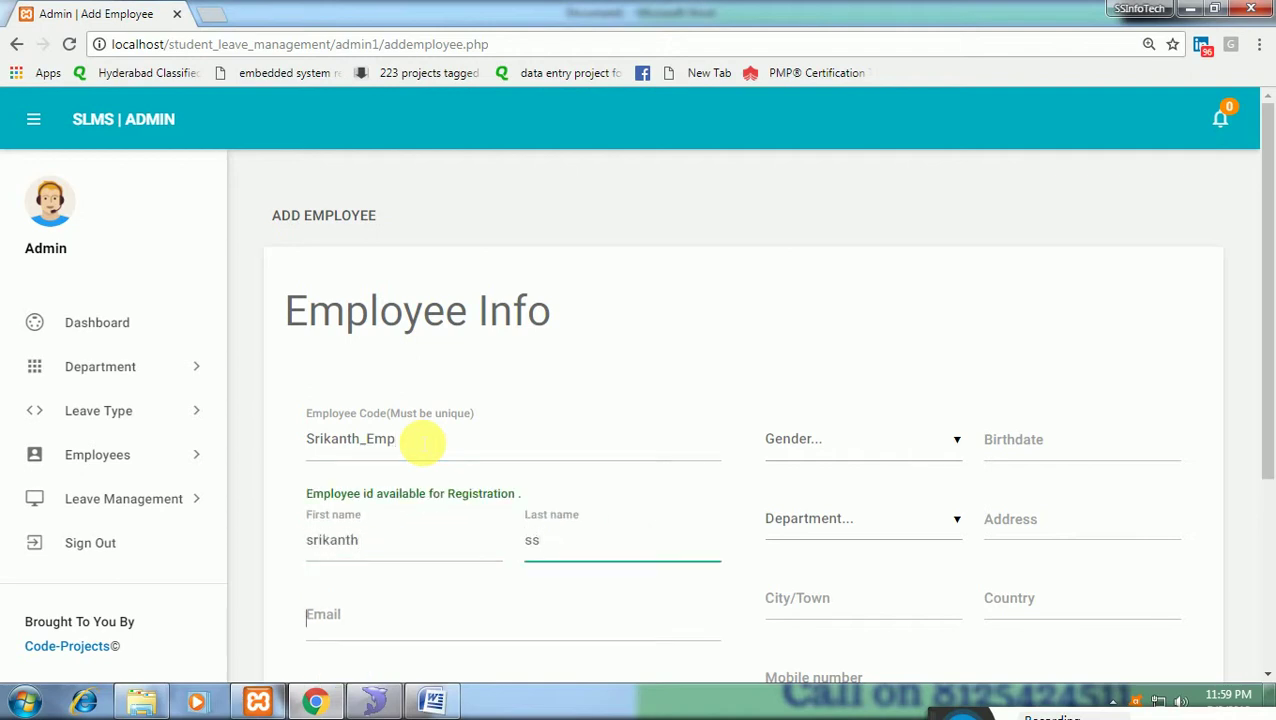
key("Tab")
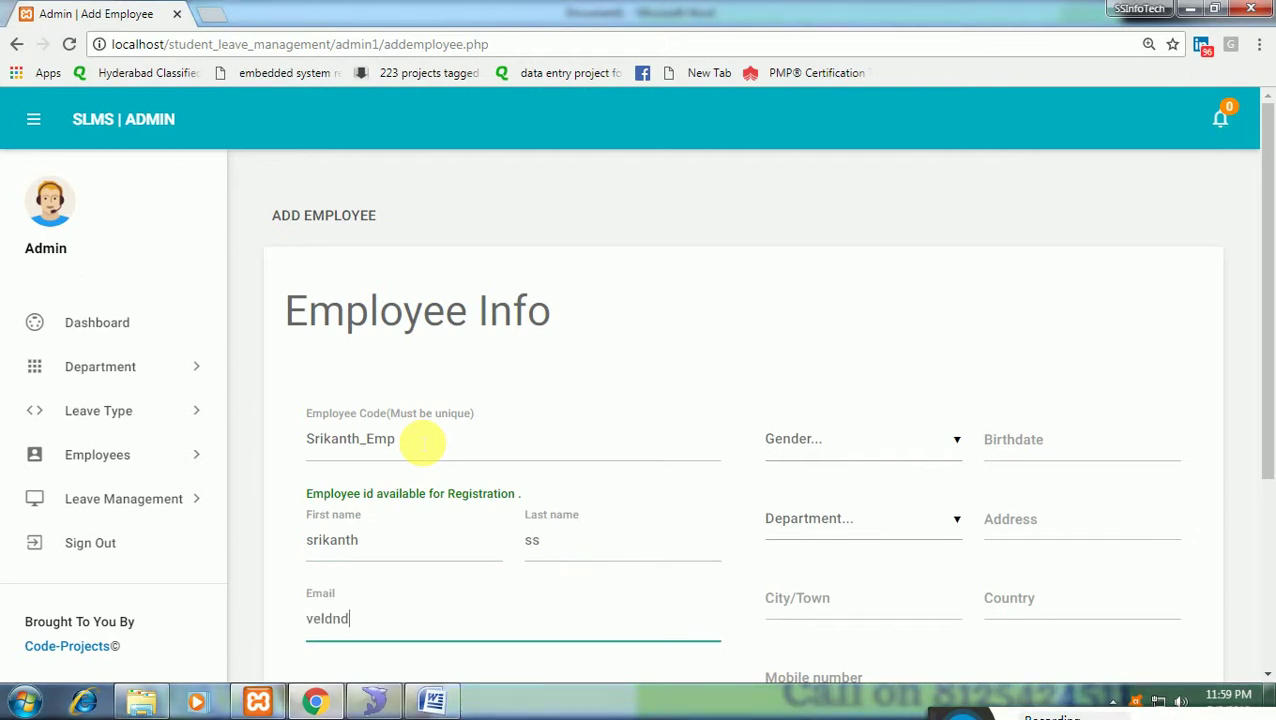
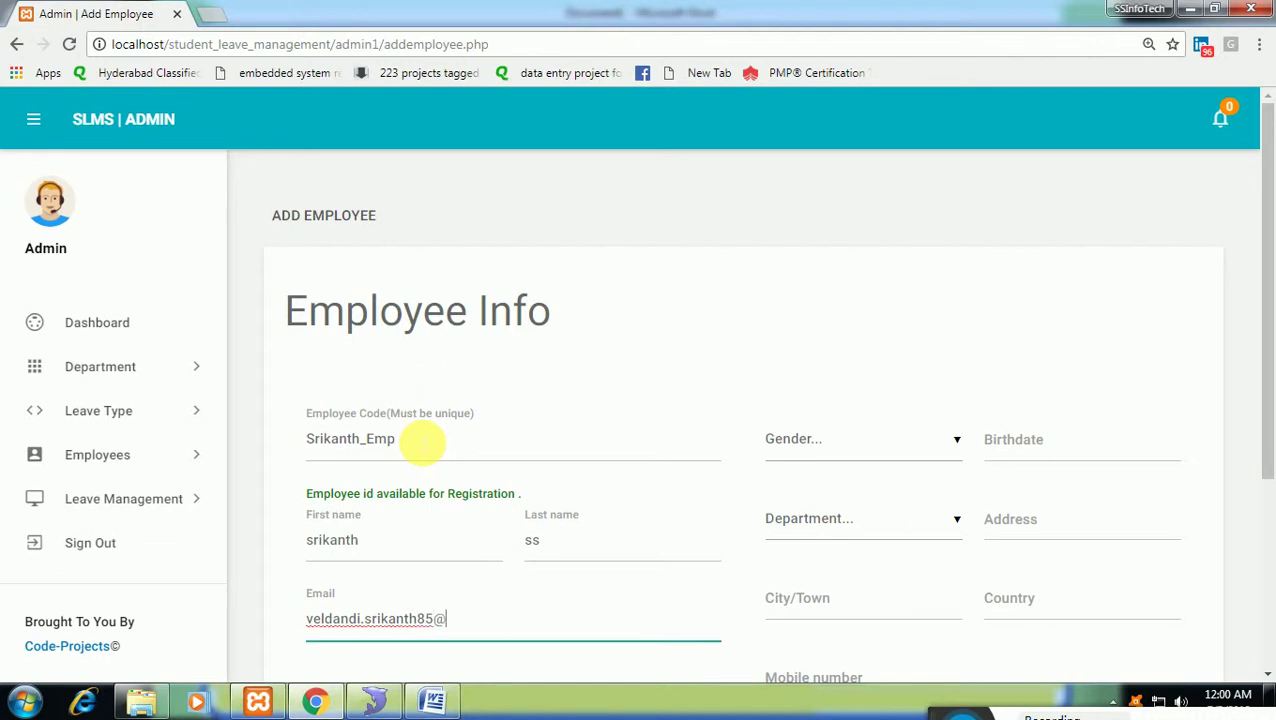
Enter the employee's password and confirm it.
key("Tab")
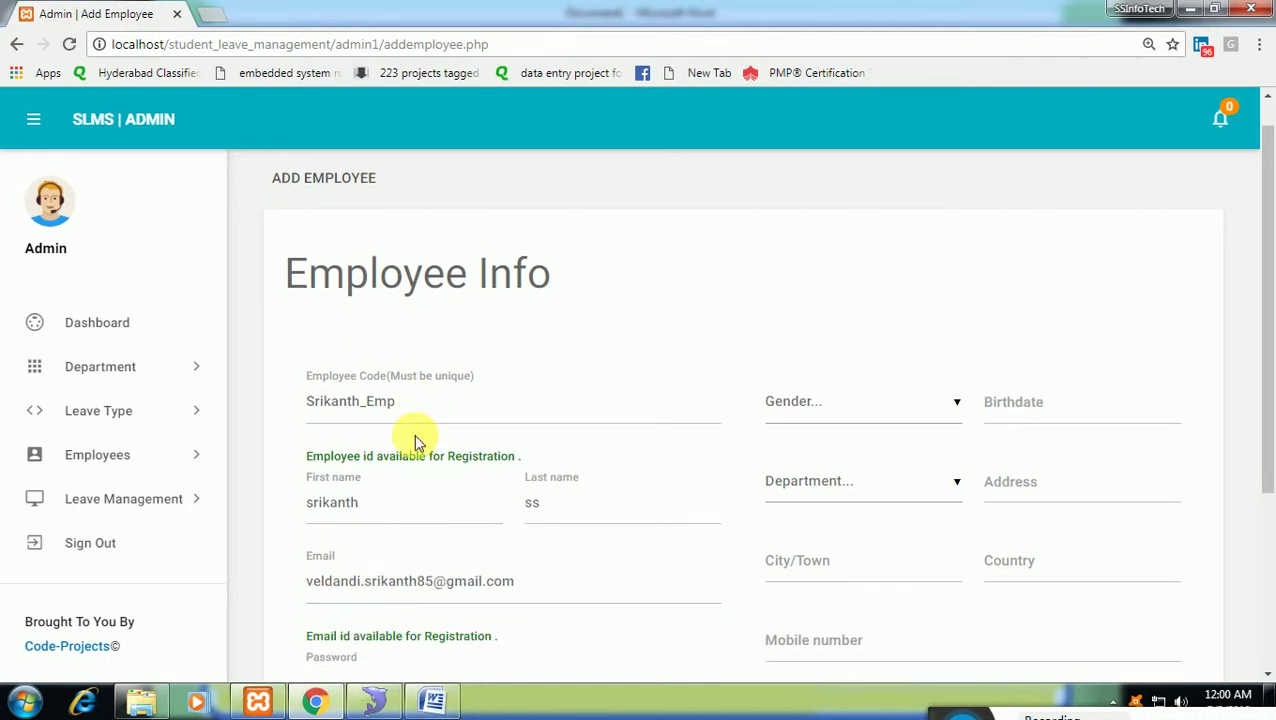
type("12")
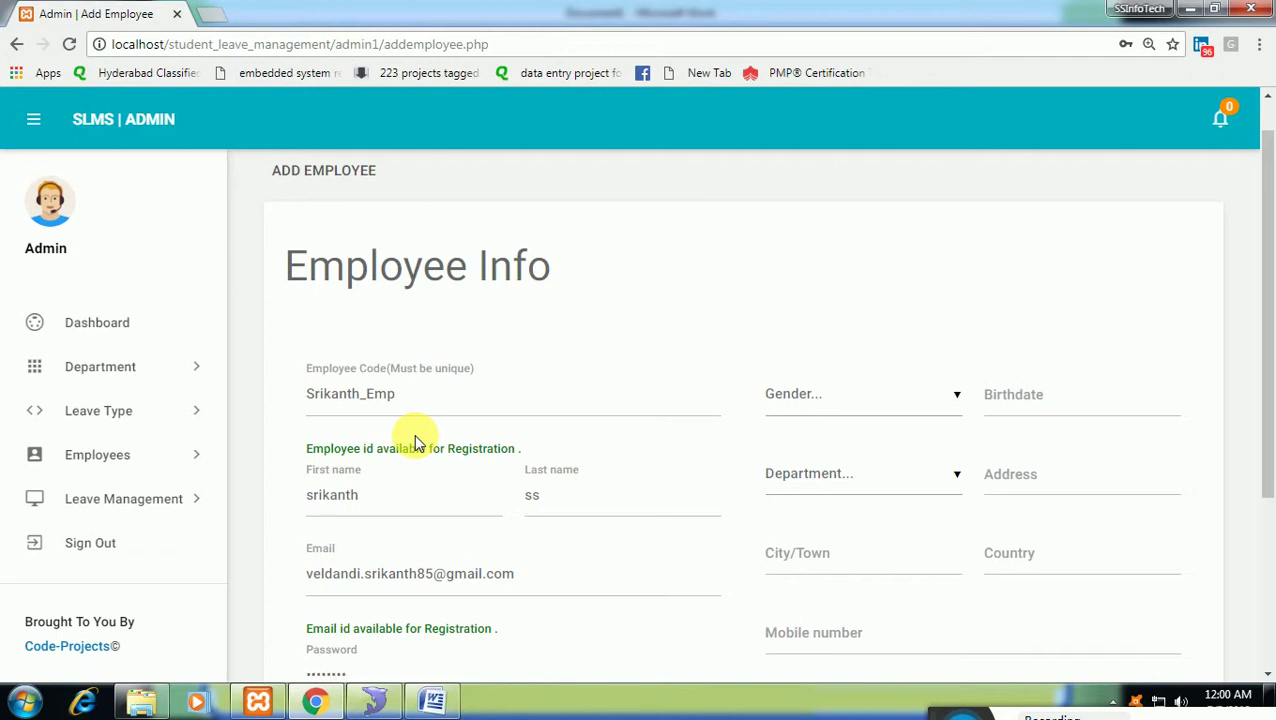
key("Tab")
type("123")
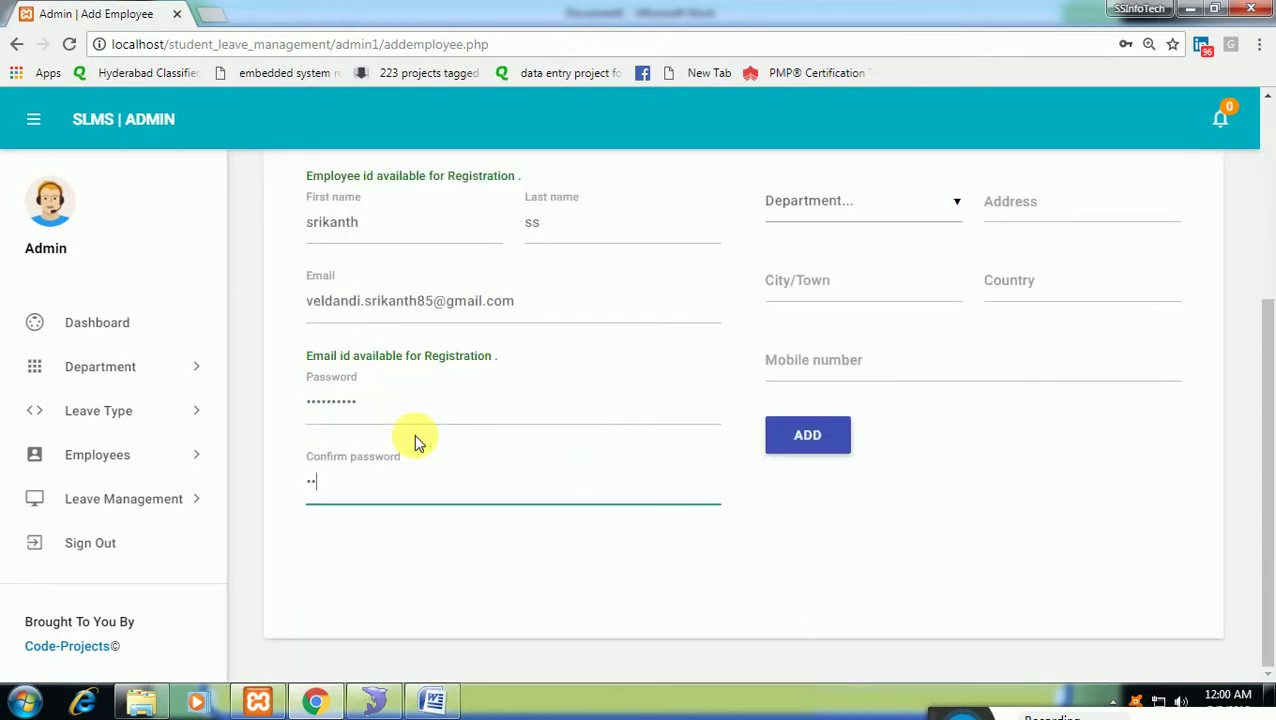
type("4567890")
key("Tab")
key("Tab")
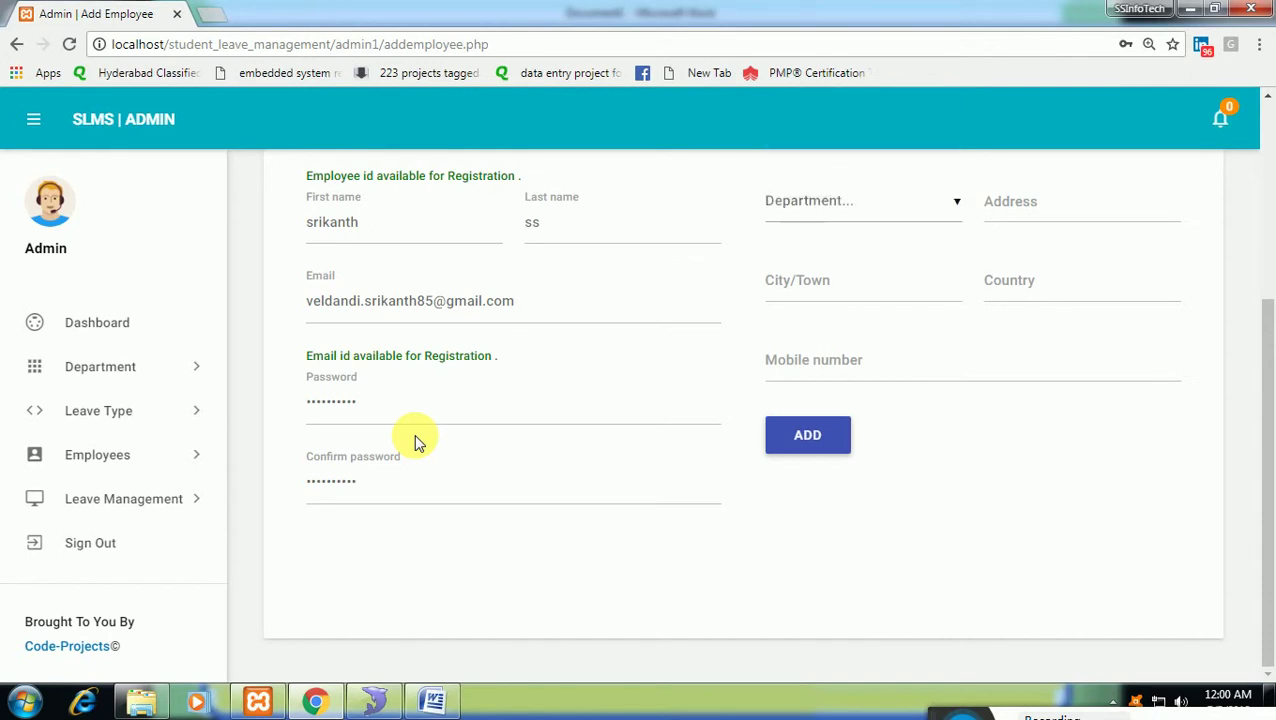
Set the employee's gender to Male and birthdate to 6 July 2011.
scroll(484, 424, "up", 3)
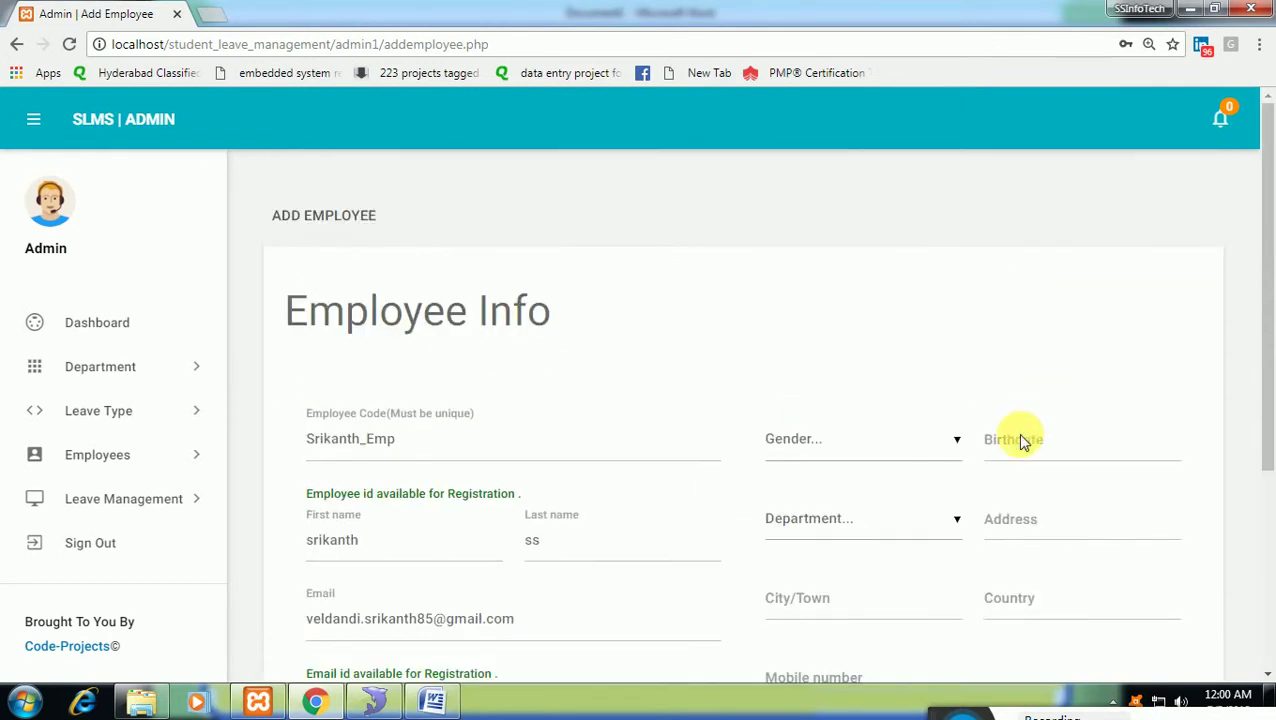
left_click(840, 462)
left_click(837, 496)
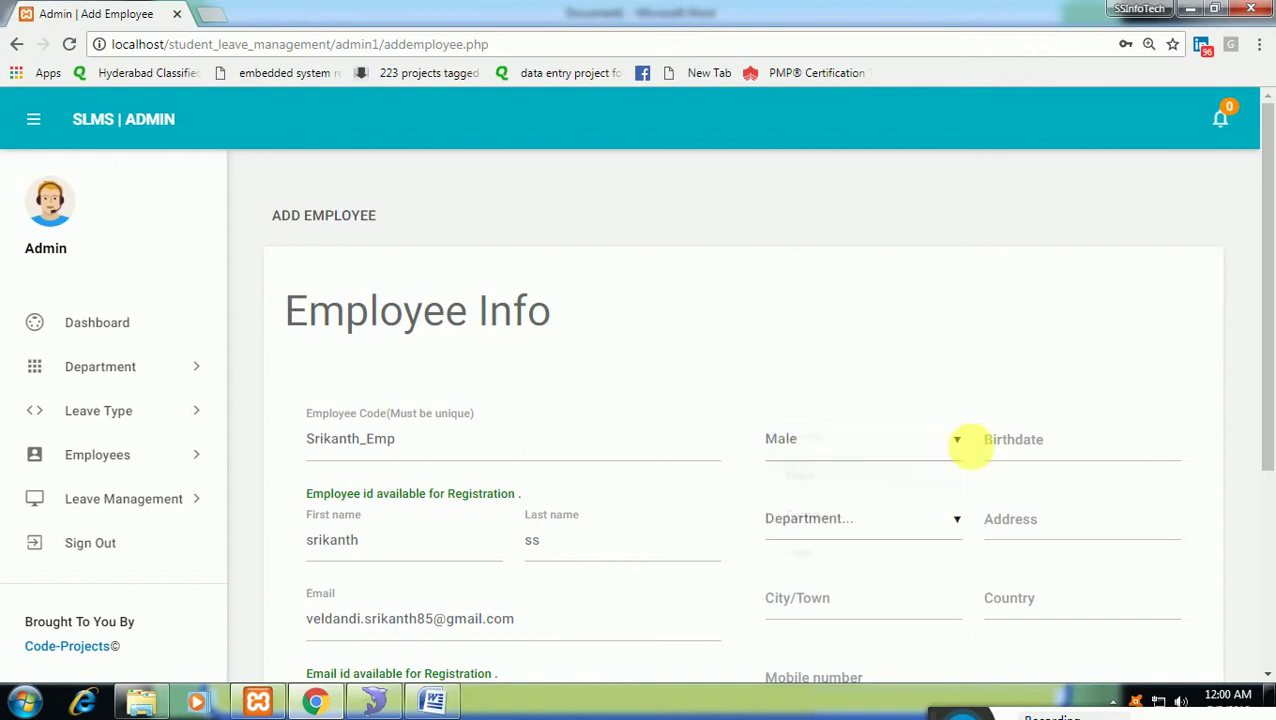
left_click(1020, 432)
left_click(738, 390)
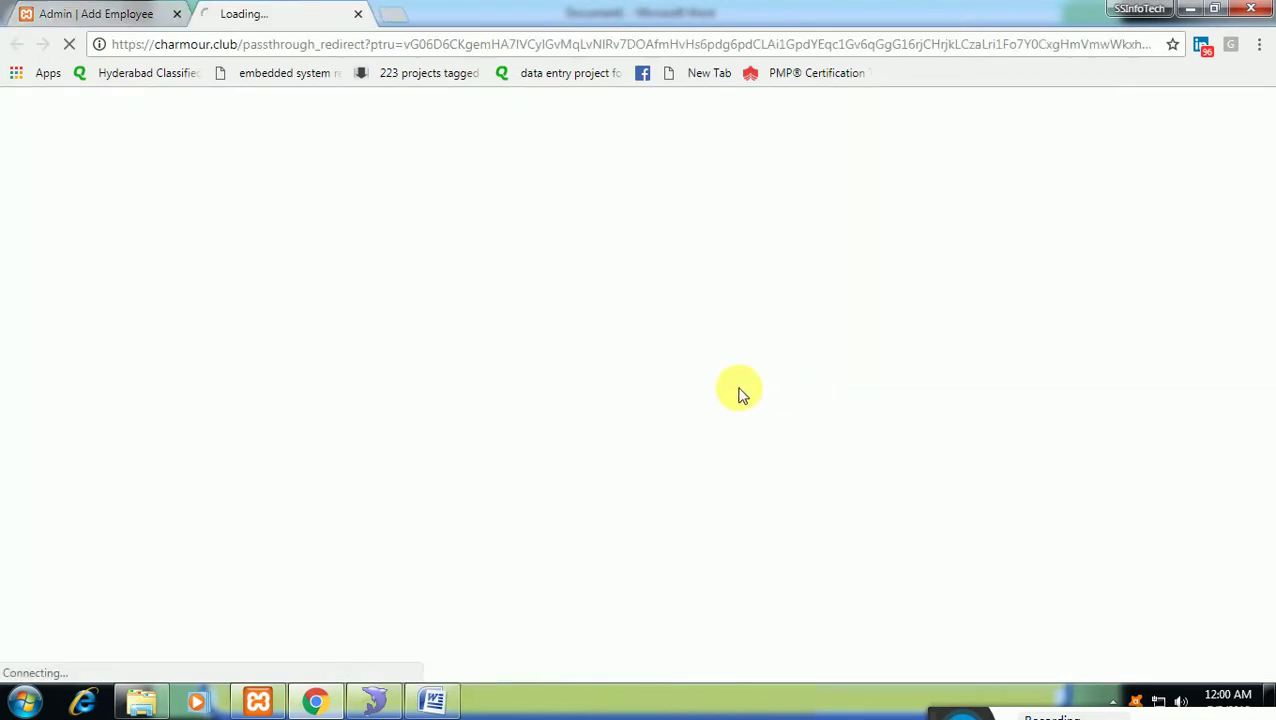
left_click(118, 14)
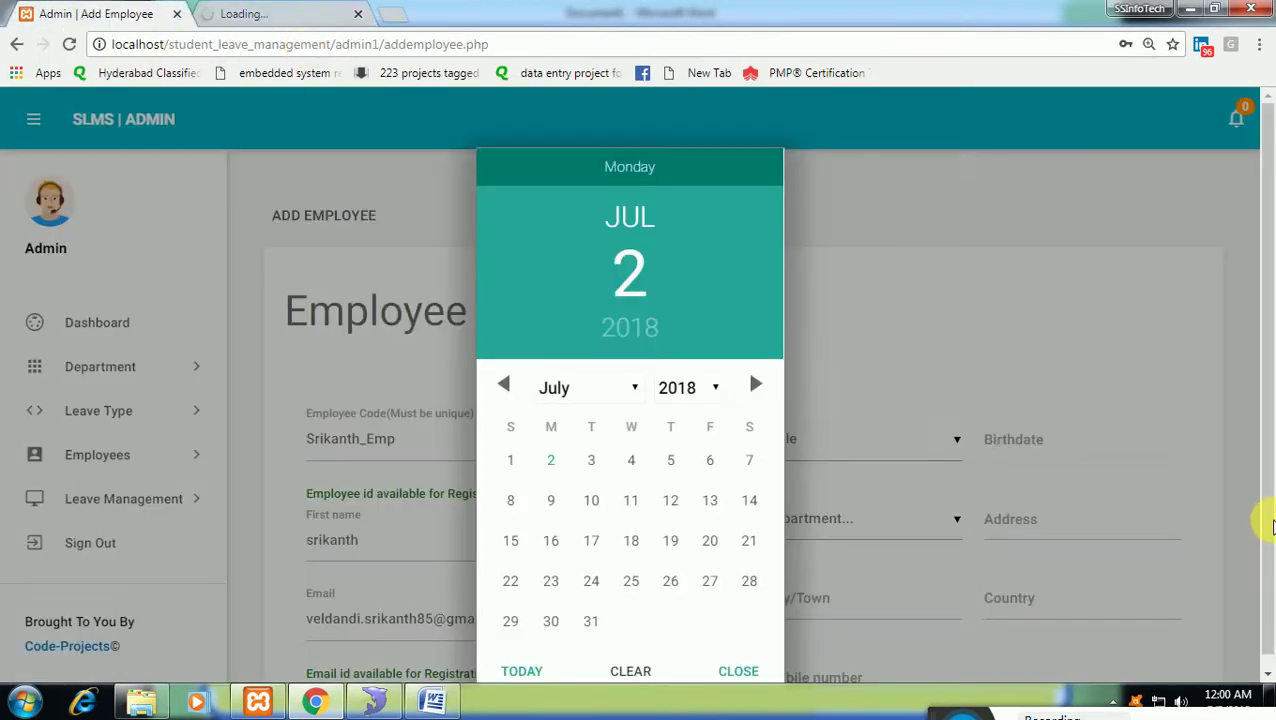
left_click(664, 390)
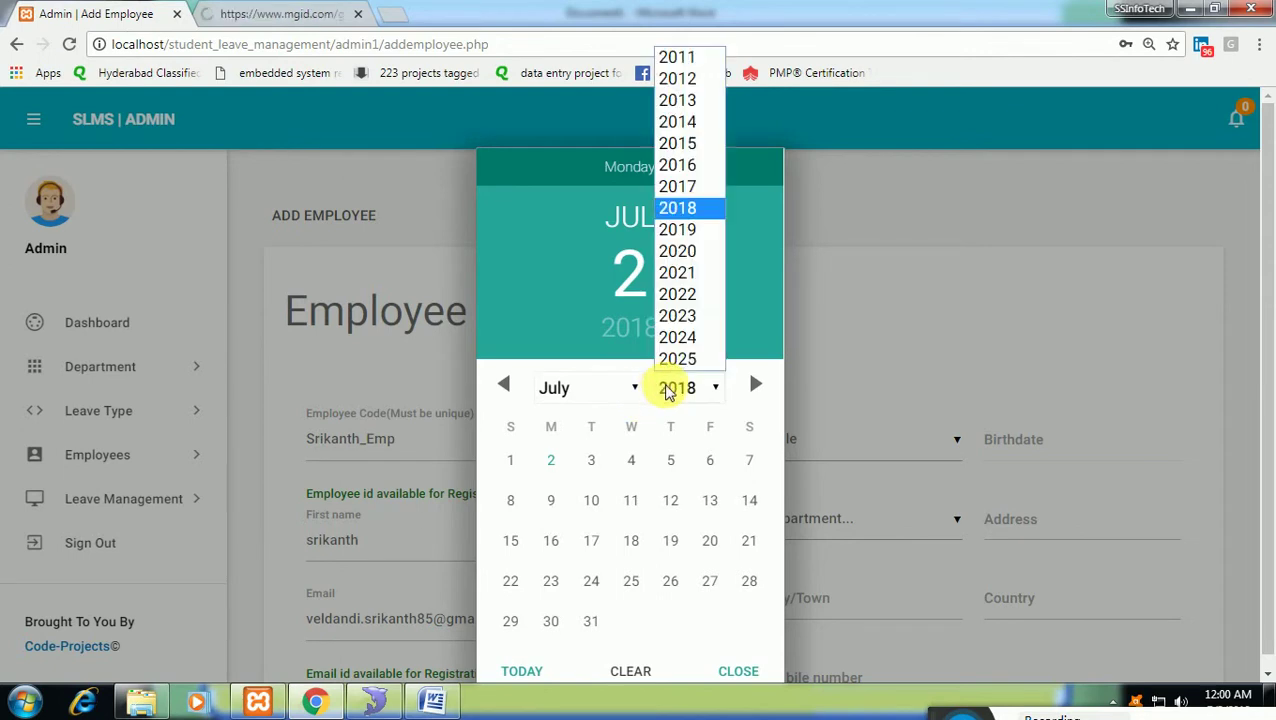
left_click(691, 58)
left_click(630, 500)
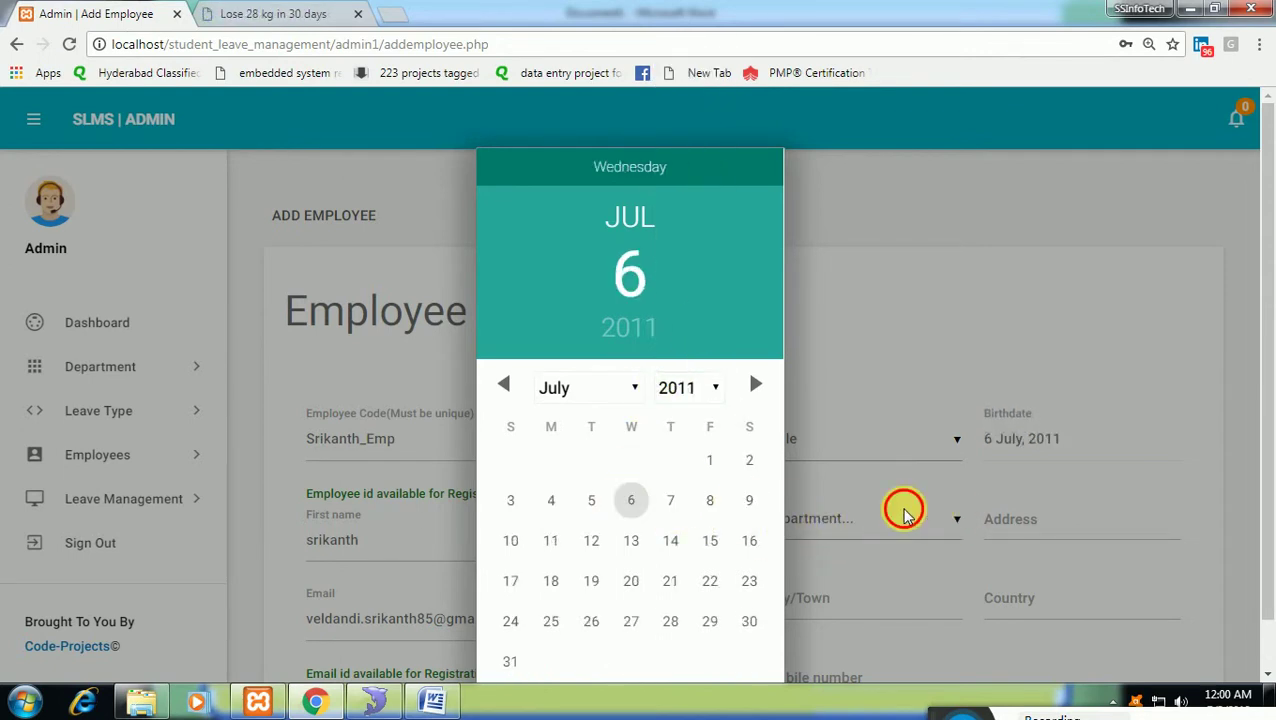
left_click(875, 528)
Choose the Mechnaical department, enter hyderabad as address and city, add the mobile number, and submit.
left_click(874, 528)
left_click(866, 522)
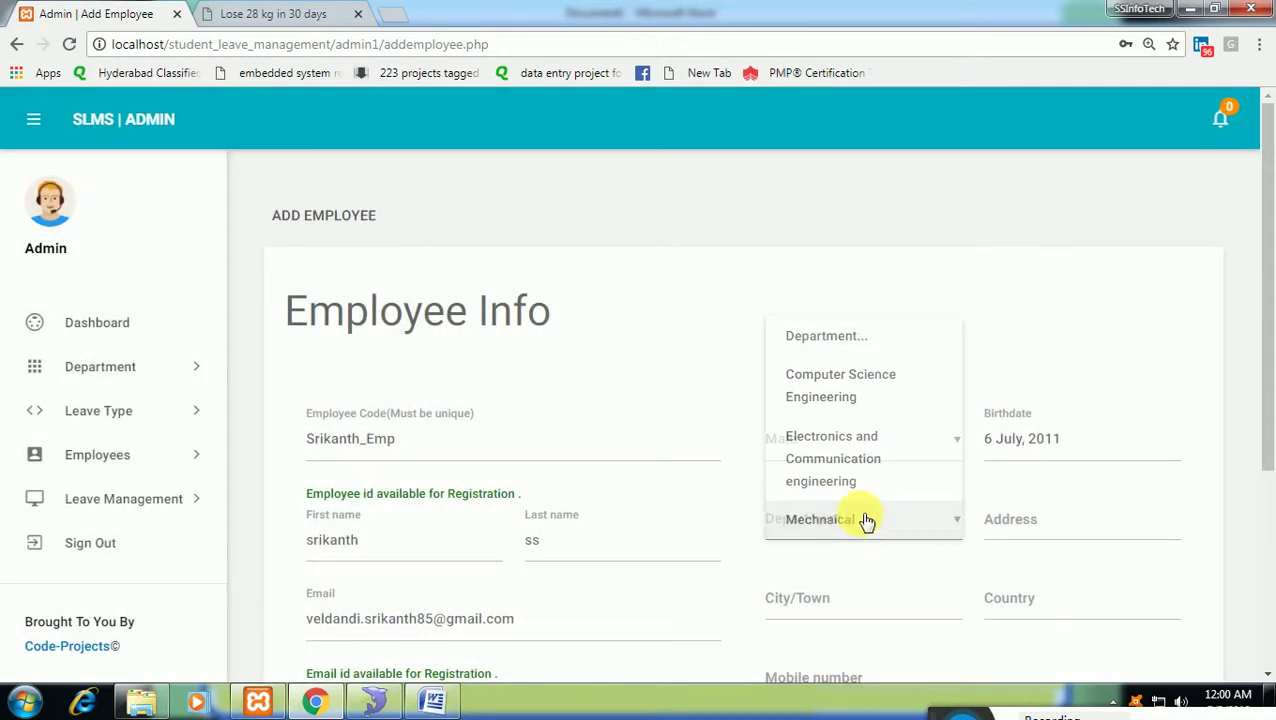
left_click(1055, 528)
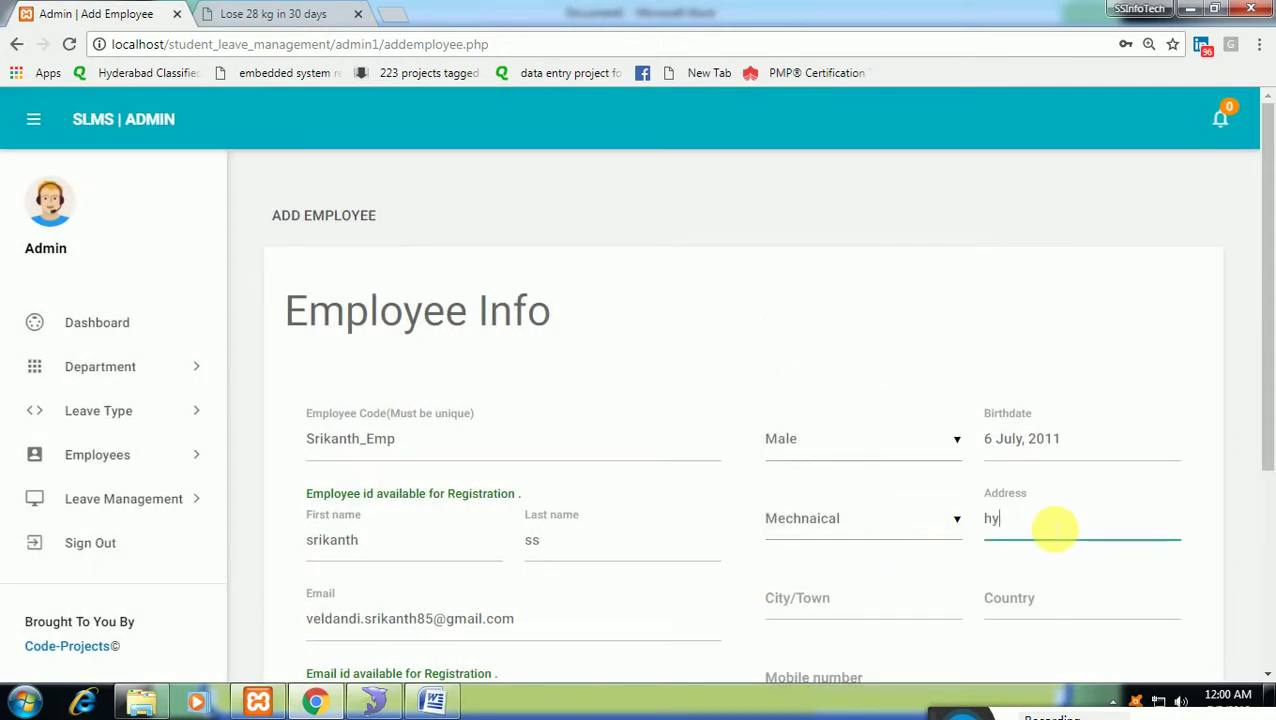
type("hyderabad")
key("Tab")
type("hy")
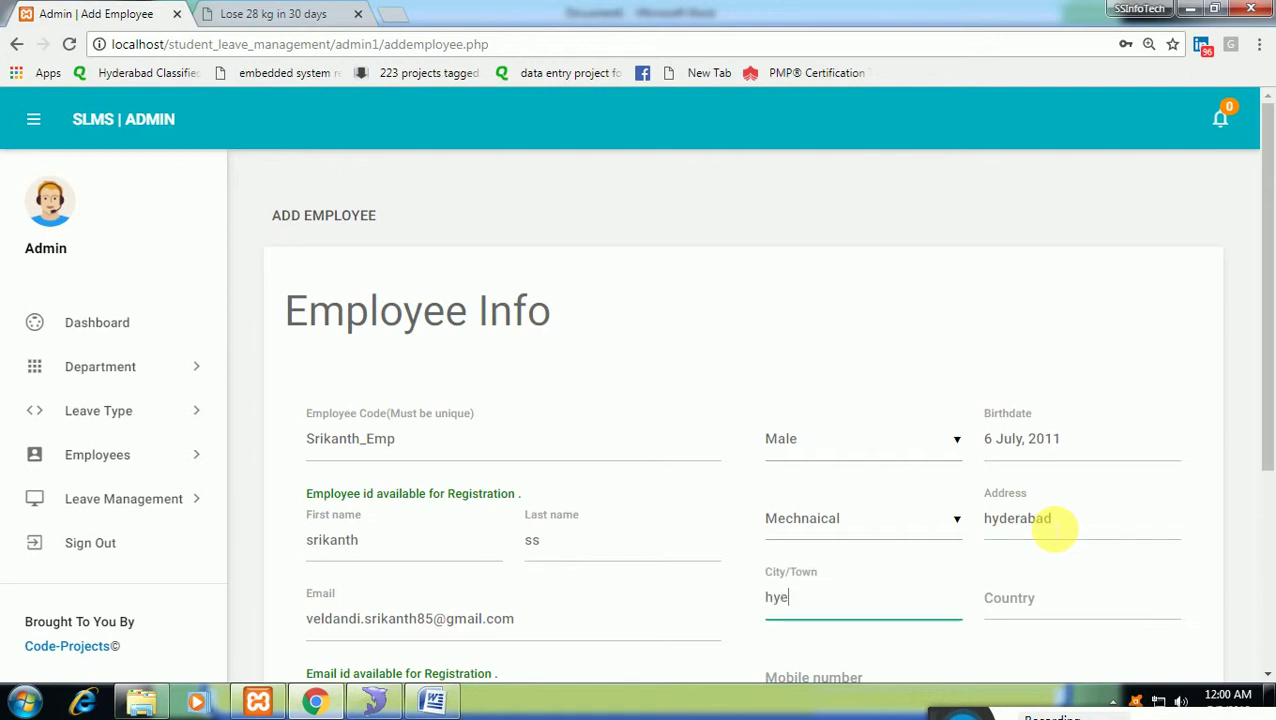
key("BackSpace")
key("BackSpace")
type("hyderabad")
key("Tab")
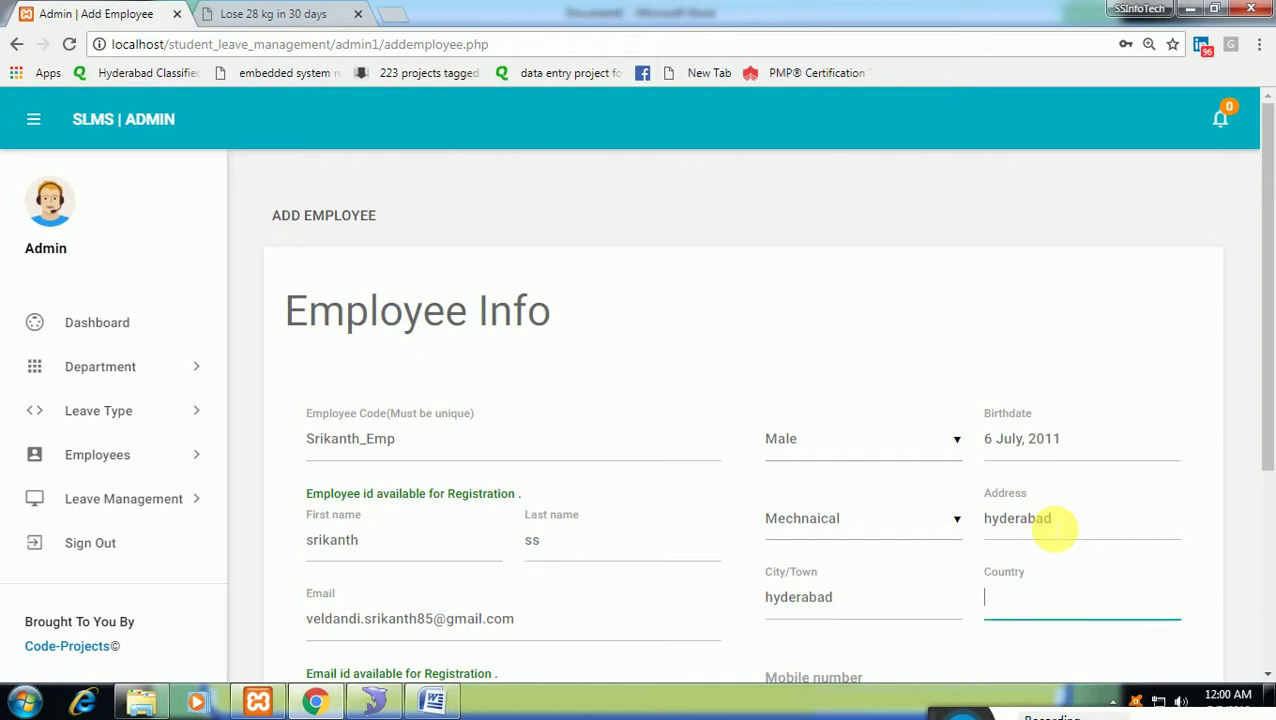
key("Tab")
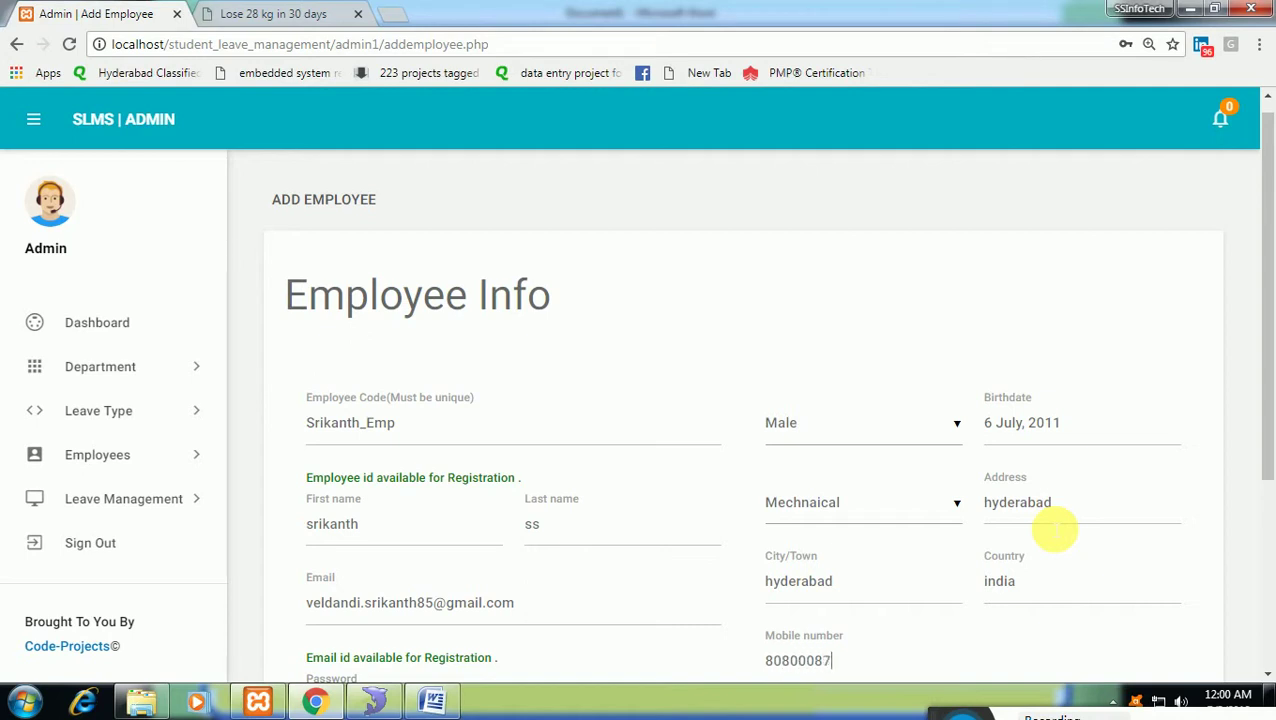
scroll(1050, 525, "down", 3)
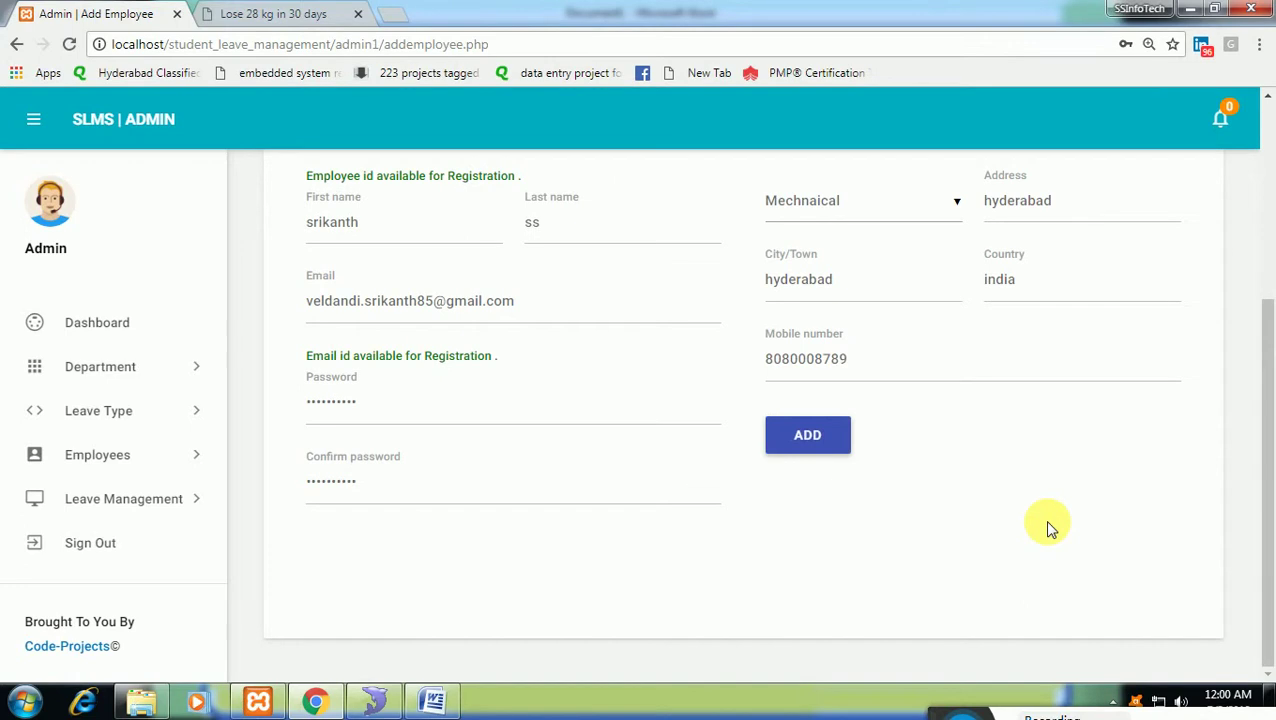
left_click(835, 432)
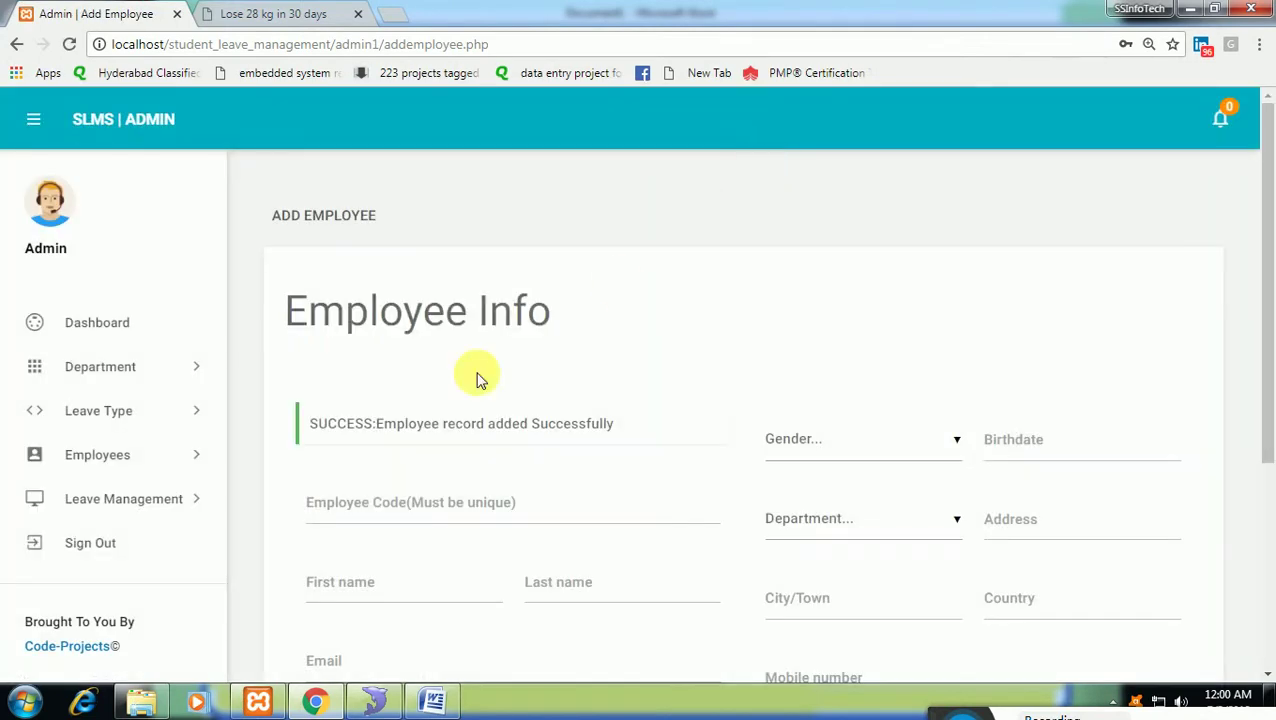
Edit the first employee's mobile number in Manage Employee and save the change.
scroll(350, 470, "down", 2)
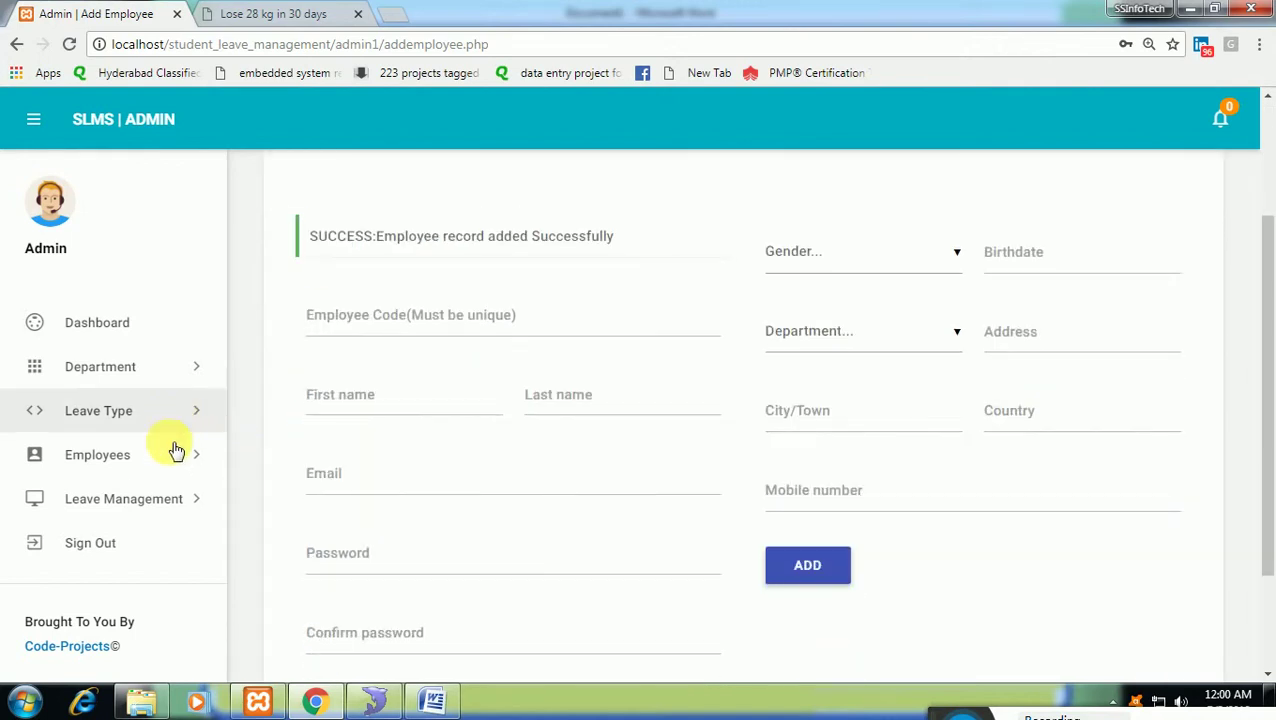
left_click(185, 465)
left_click(158, 538)
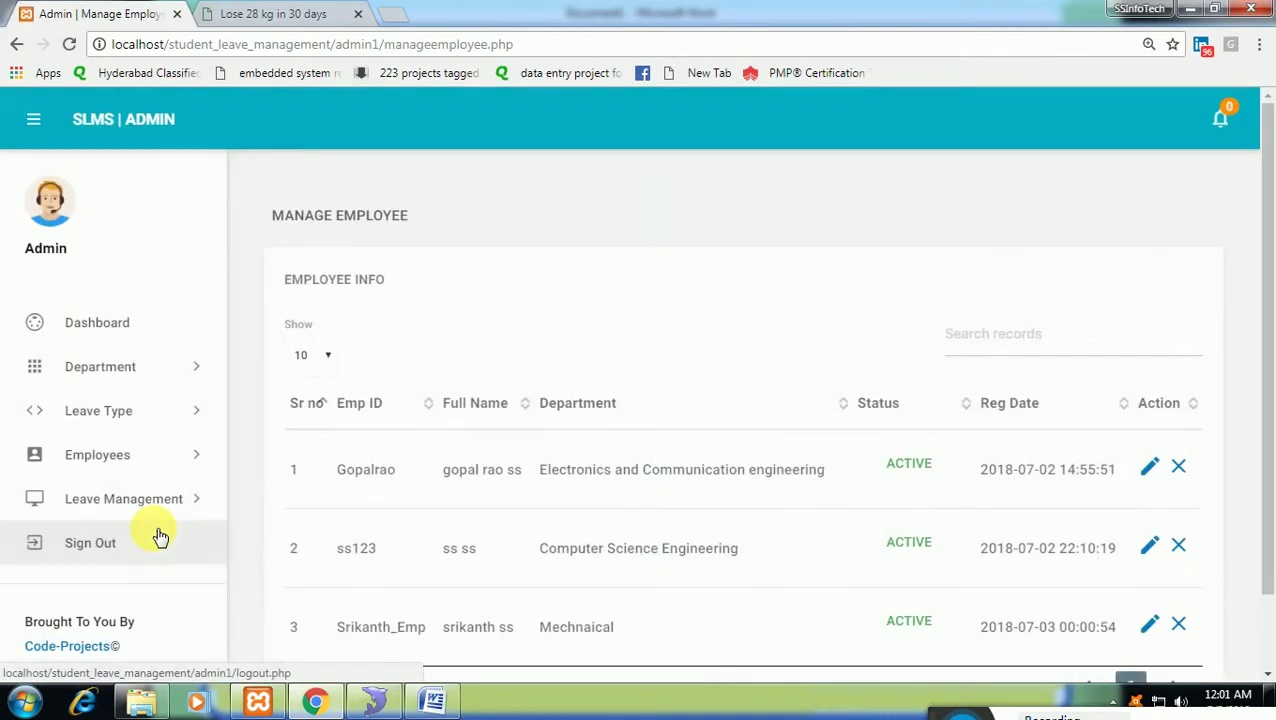
scroll(342, 441, "down", 2)
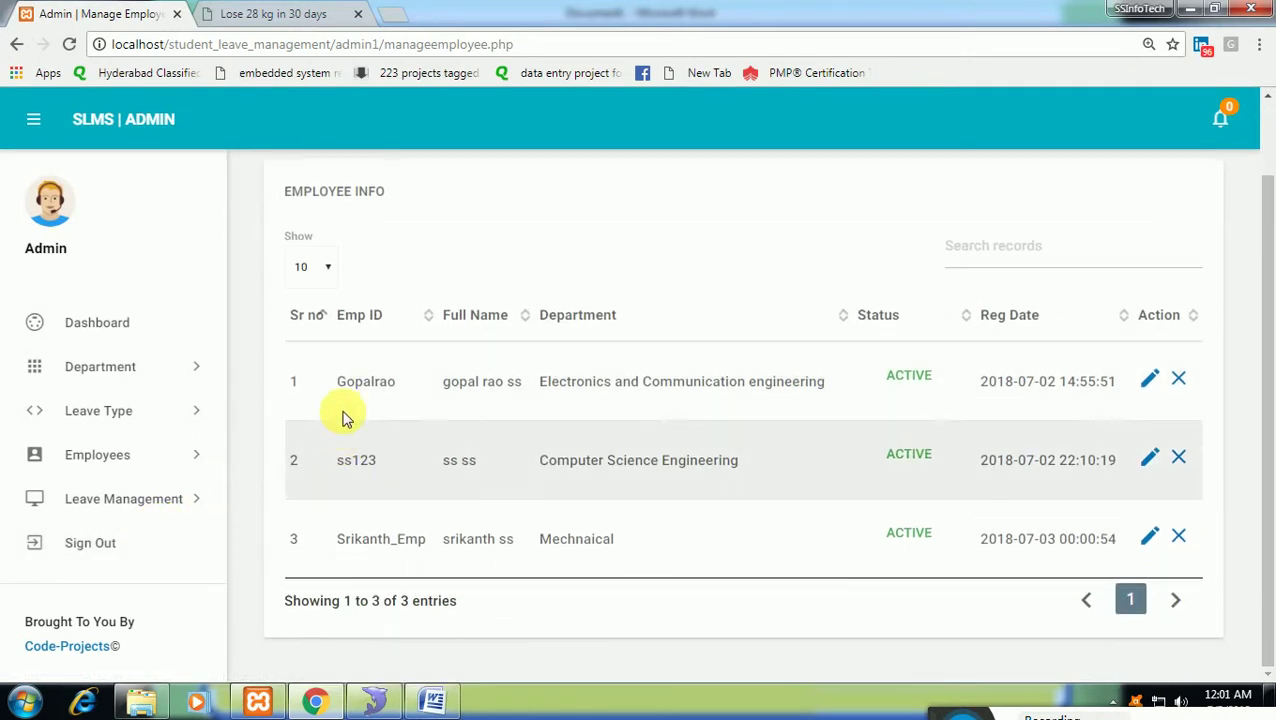
left_click(1150, 380)
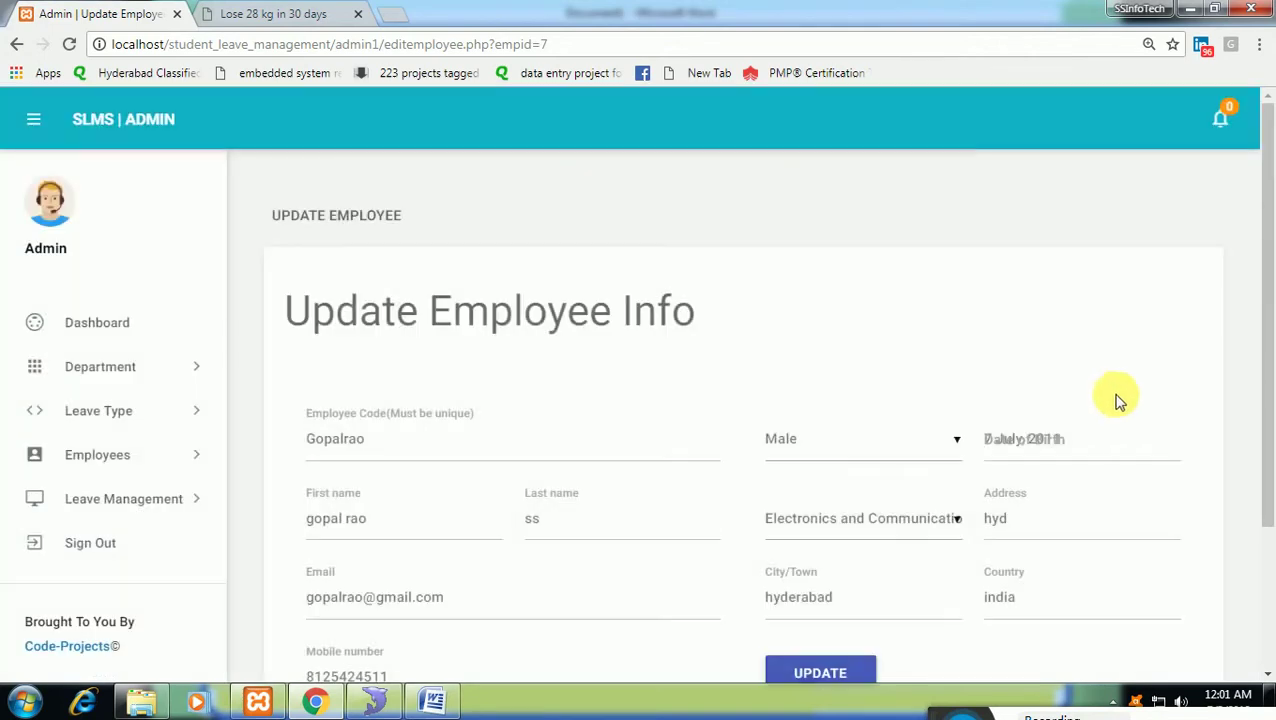
scroll(1088, 418, "down", 1)
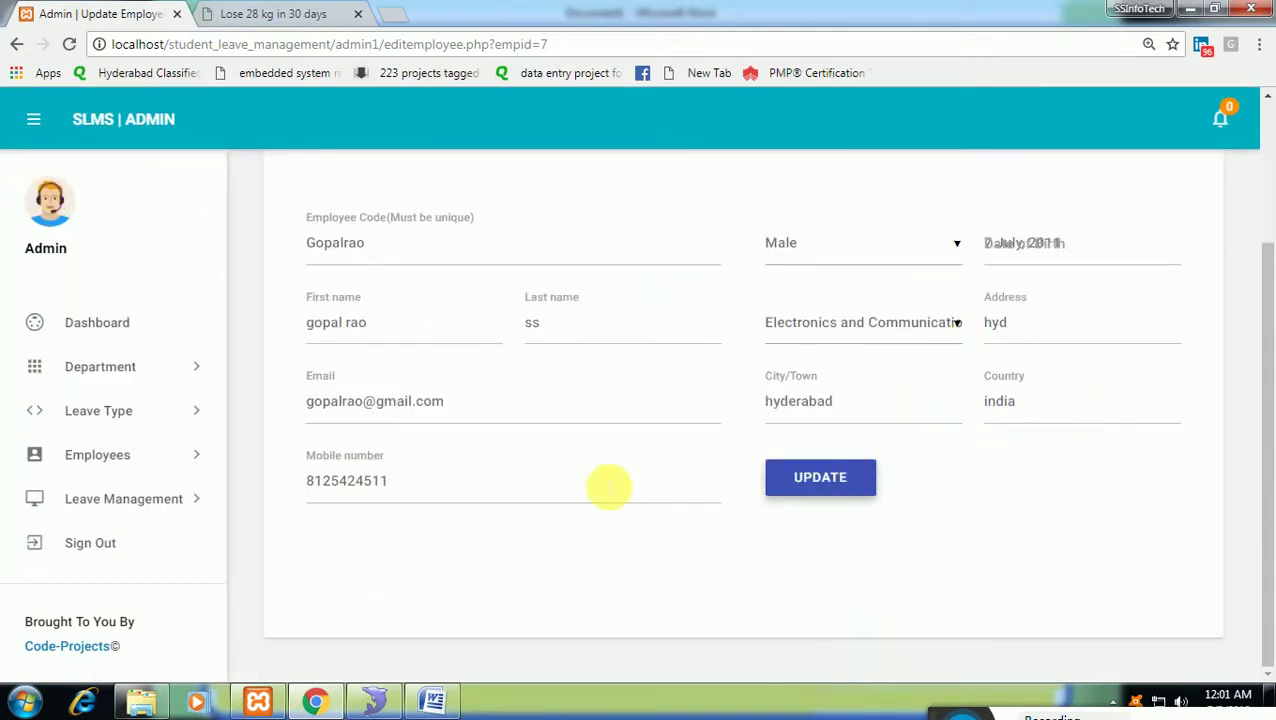
left_click(610, 487)
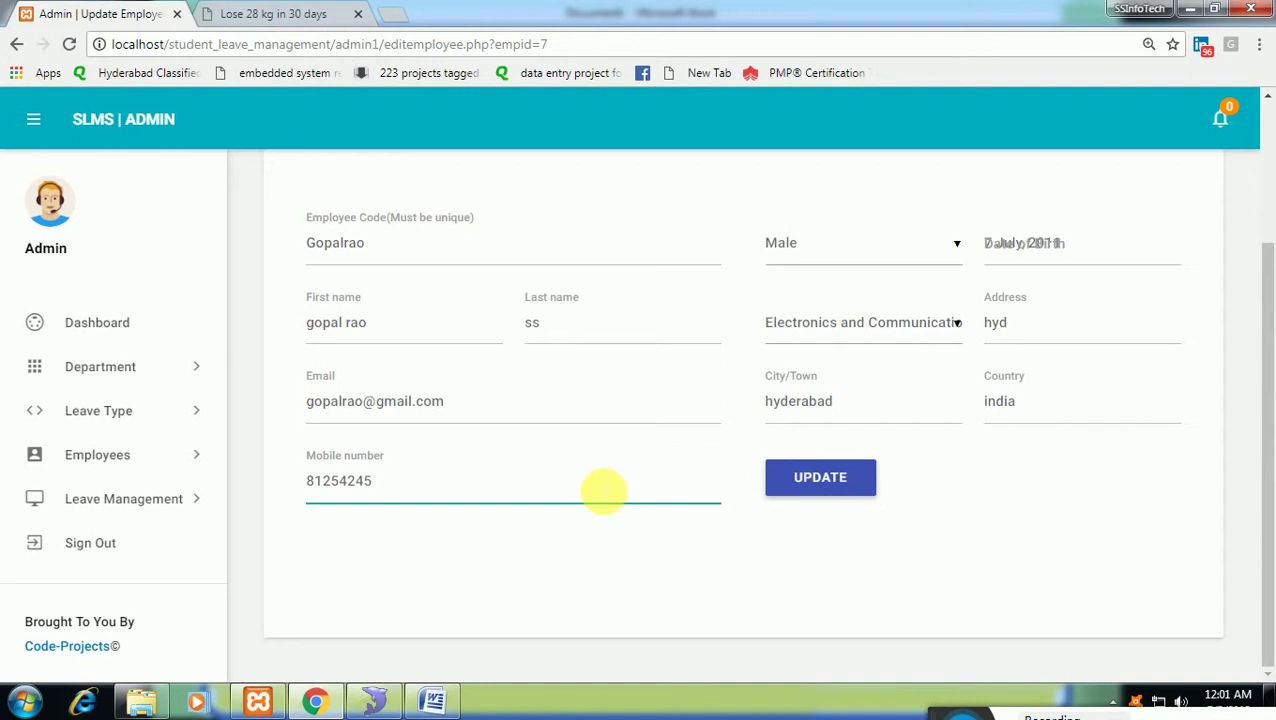
type("22")
left_click(784, 494)
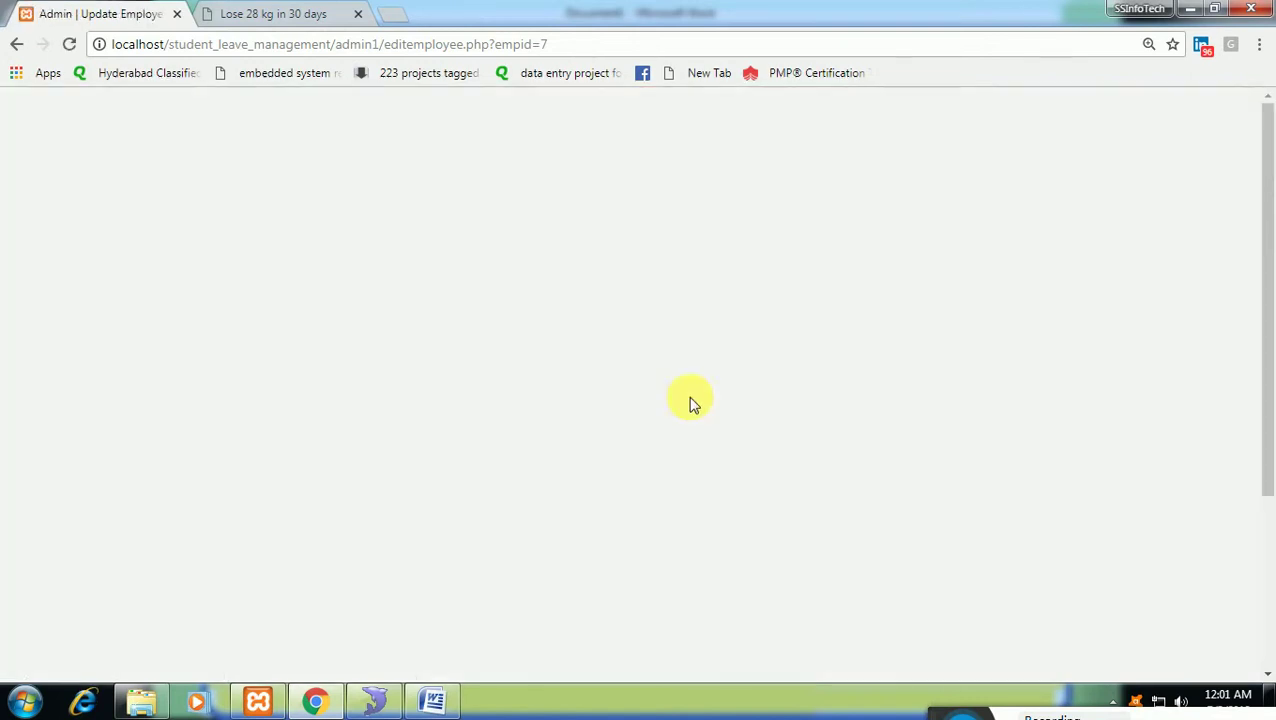
Return to Manage Employee, which now lists three employees.
scroll(402, 413, "down", 3)
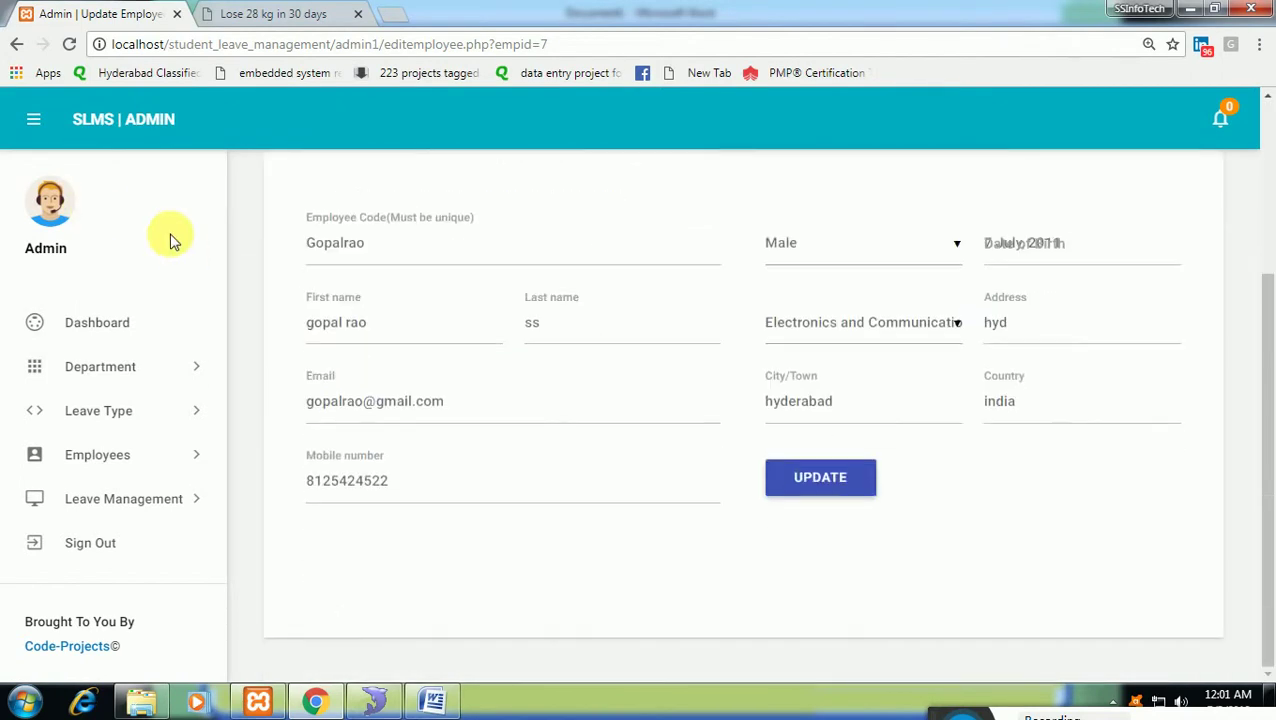
left_click(137, 455)
left_click(150, 534)
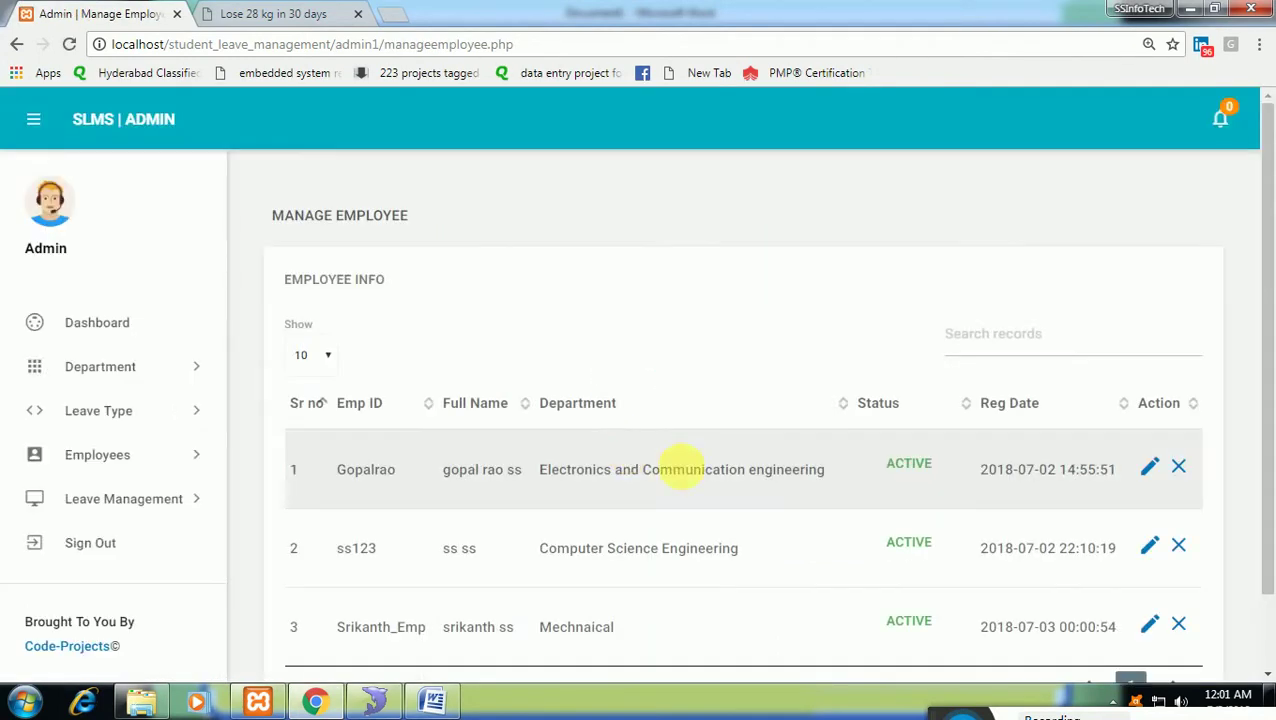
Cancel the deactivation of the first employee so it stays active.
left_click(1176, 470)
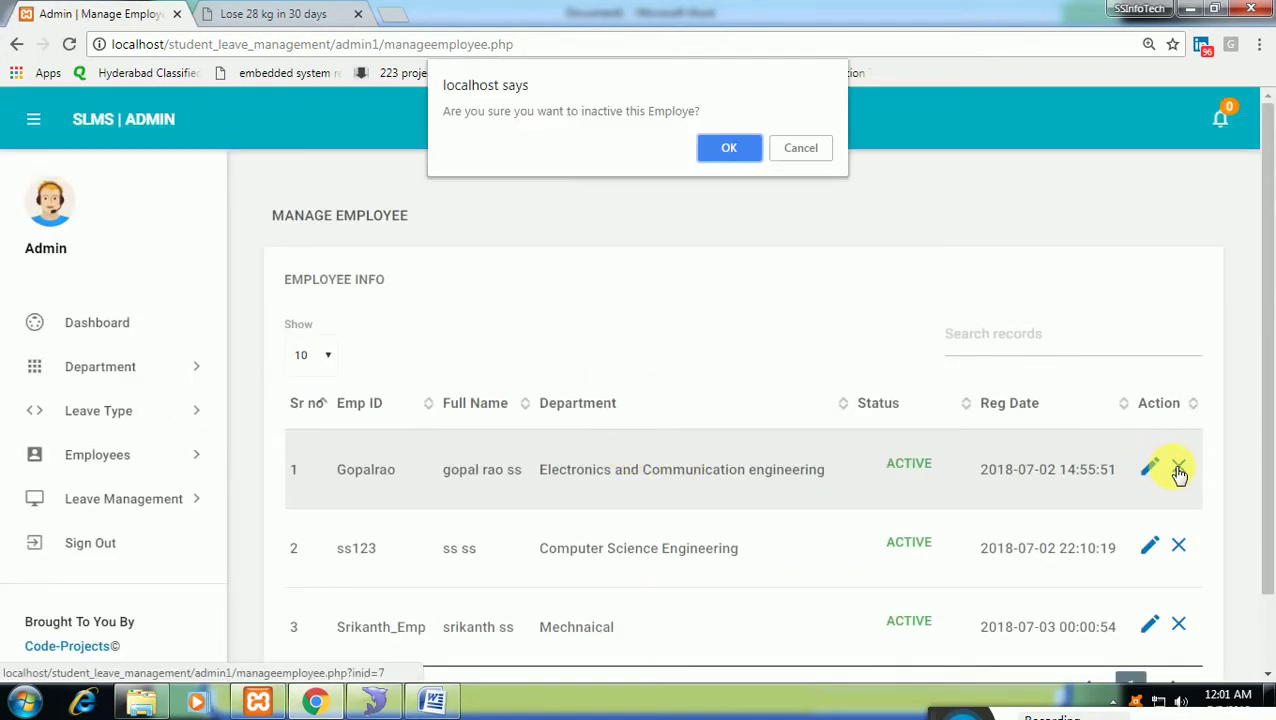
left_click(795, 150)
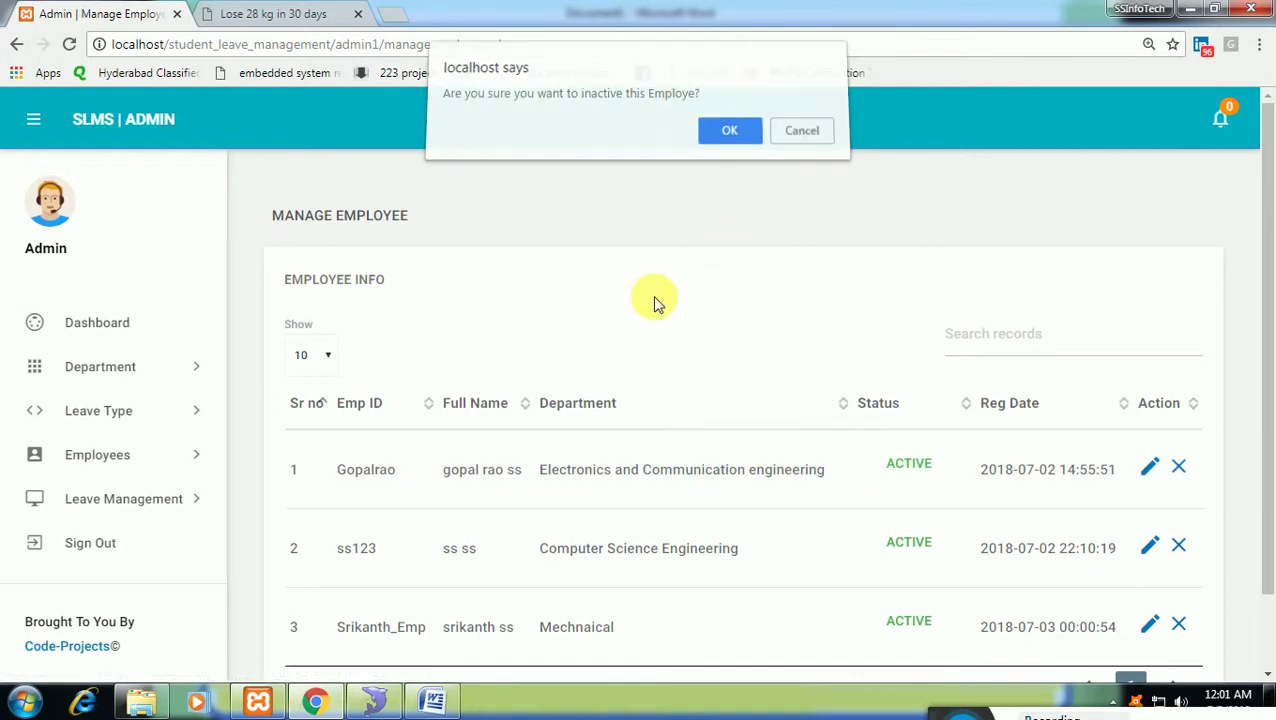
scroll(176, 433, "down", 1)
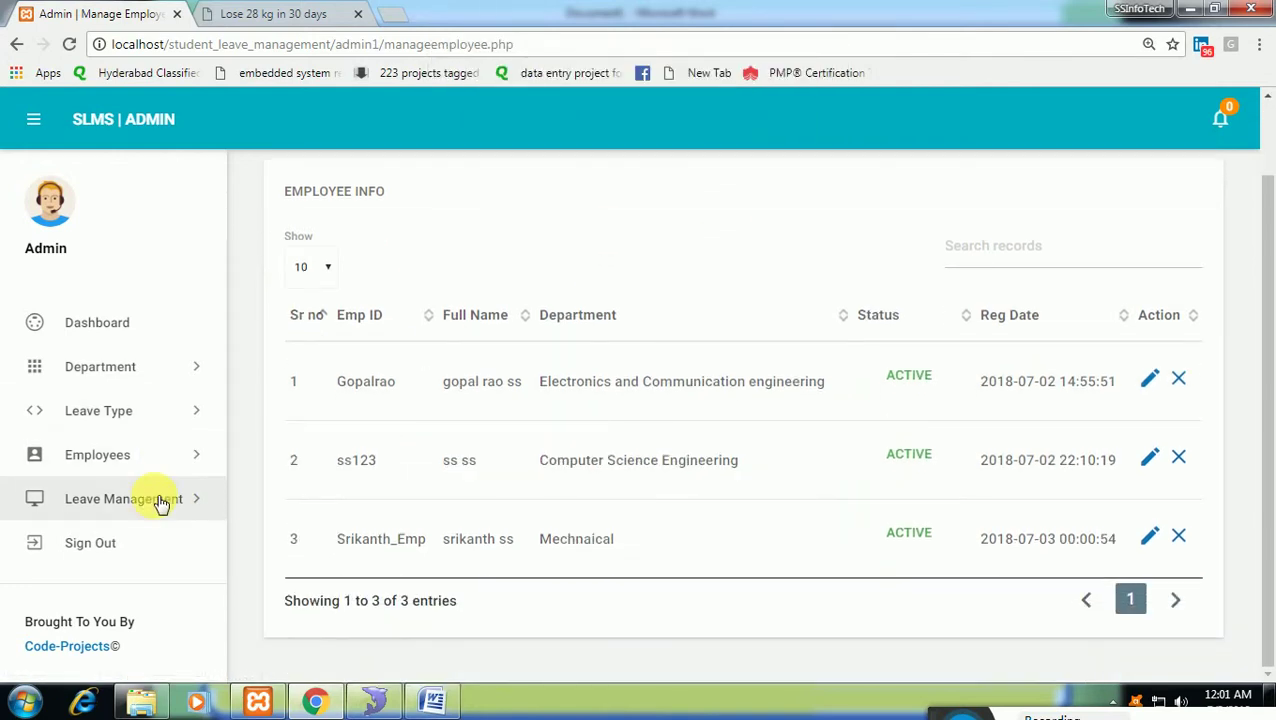
View All Leaves under Leave Management, then sign out of the admin account.
left_click(160, 498)
left_click(126, 556)
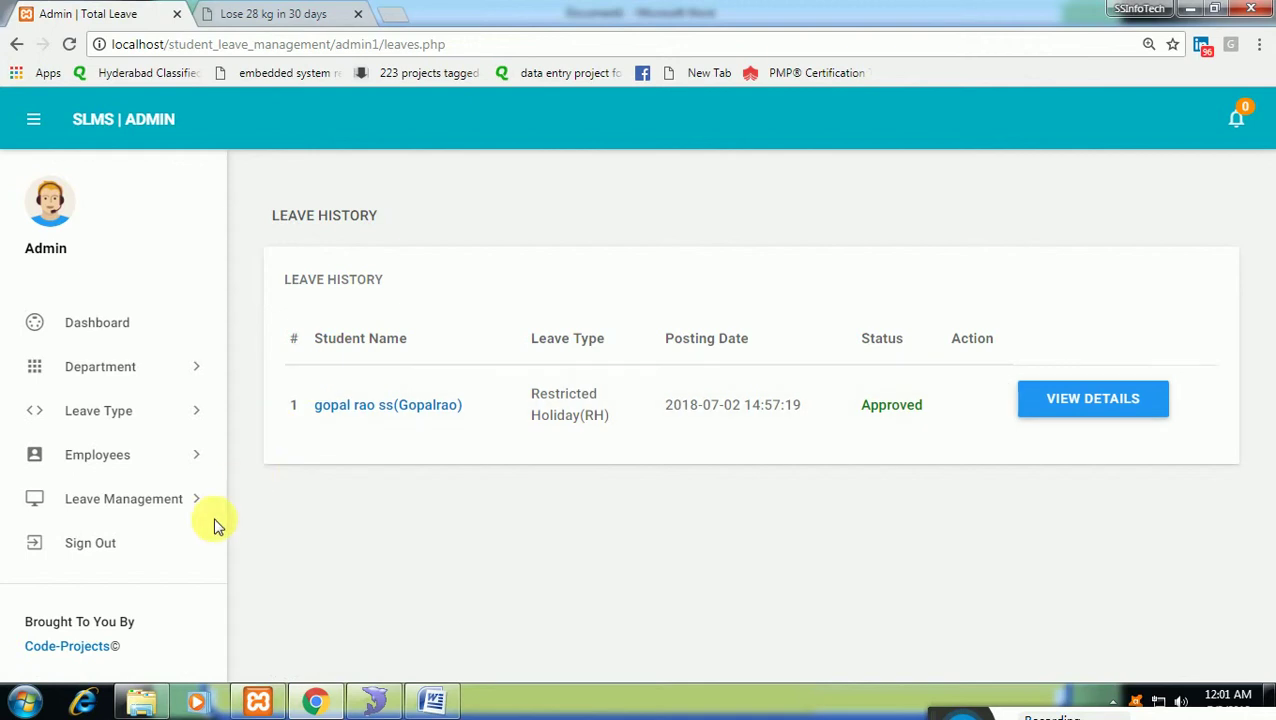
left_click(139, 553)
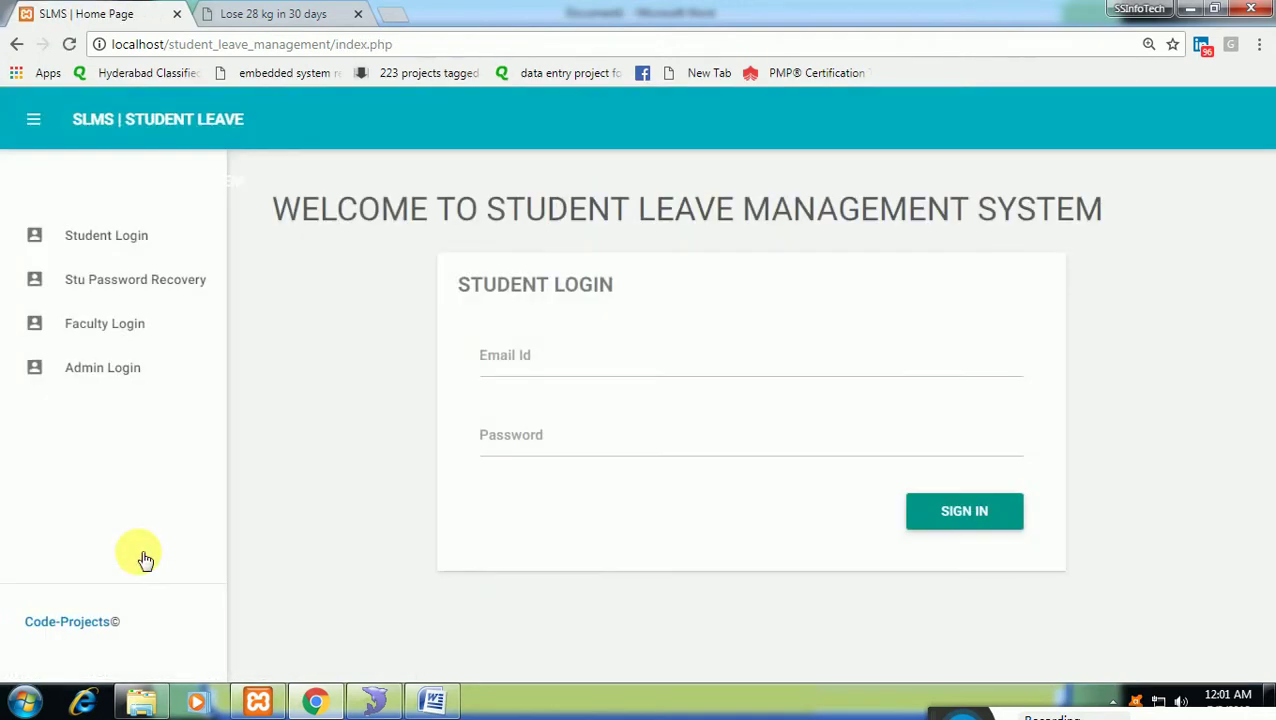
On the Faculty Login page, enter the faculty username and password.
left_click(141, 334)
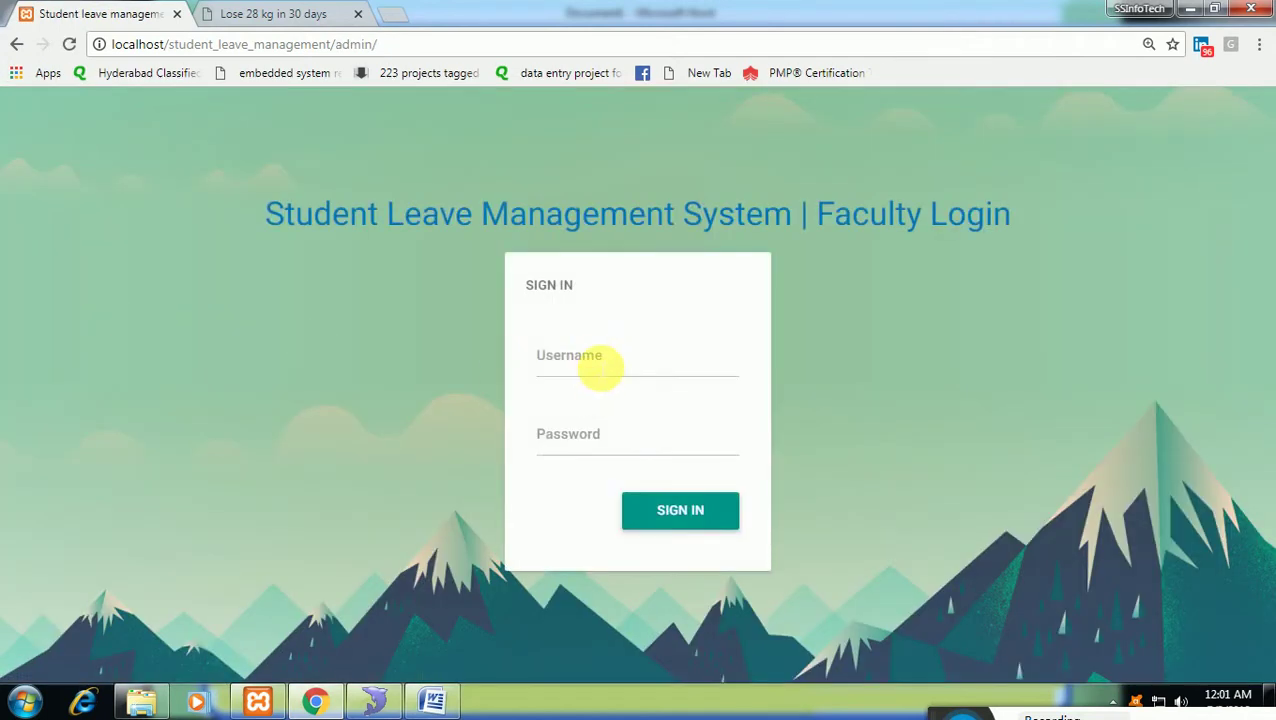
left_click(598, 366)
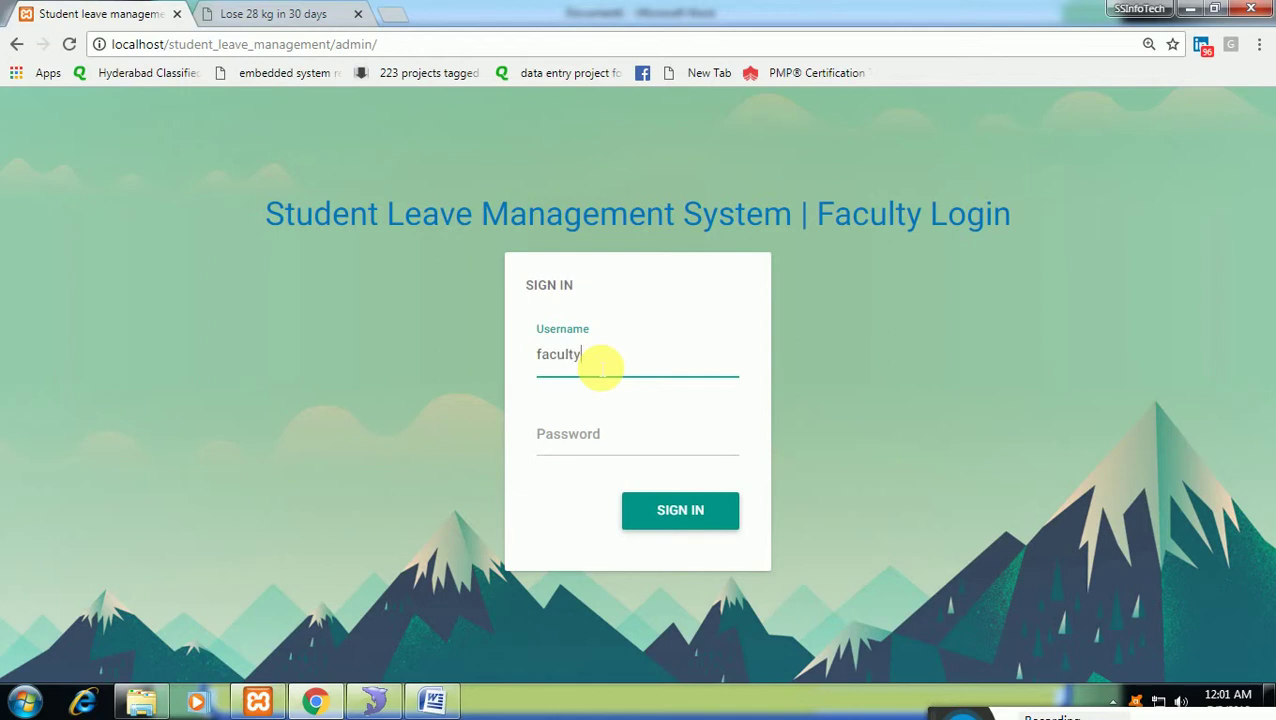
key("Tab")
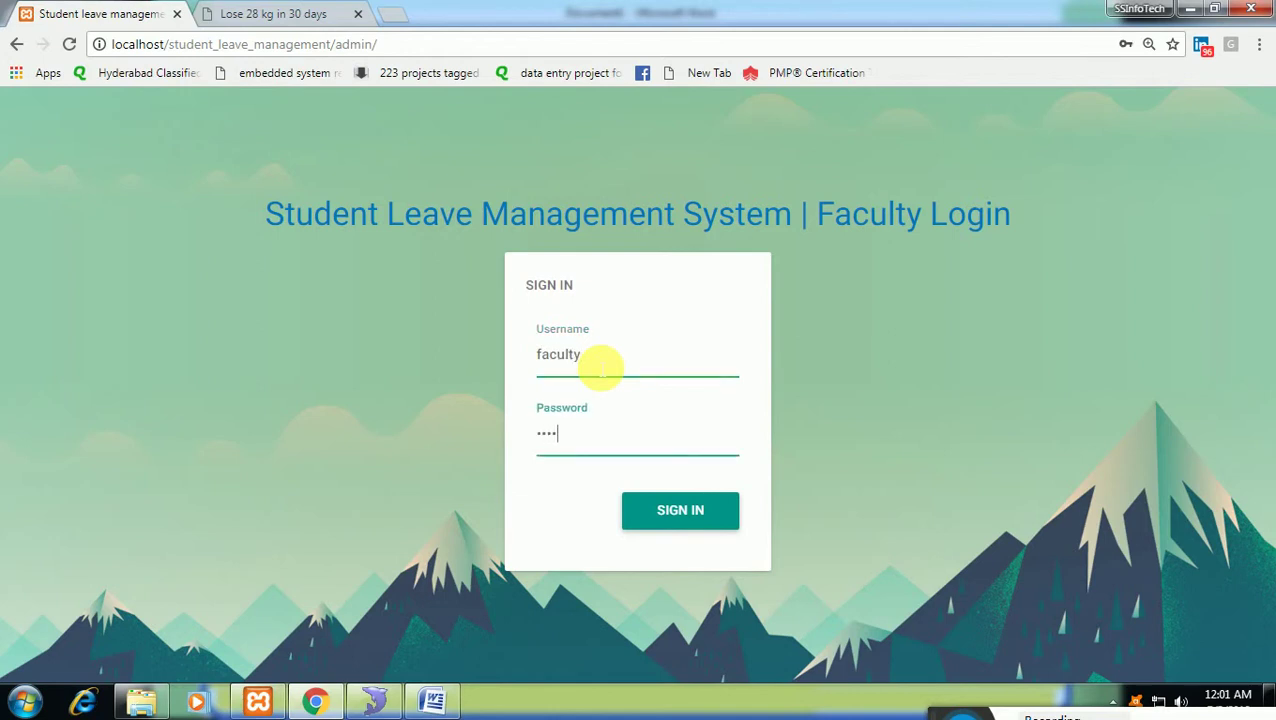
type("faculty")
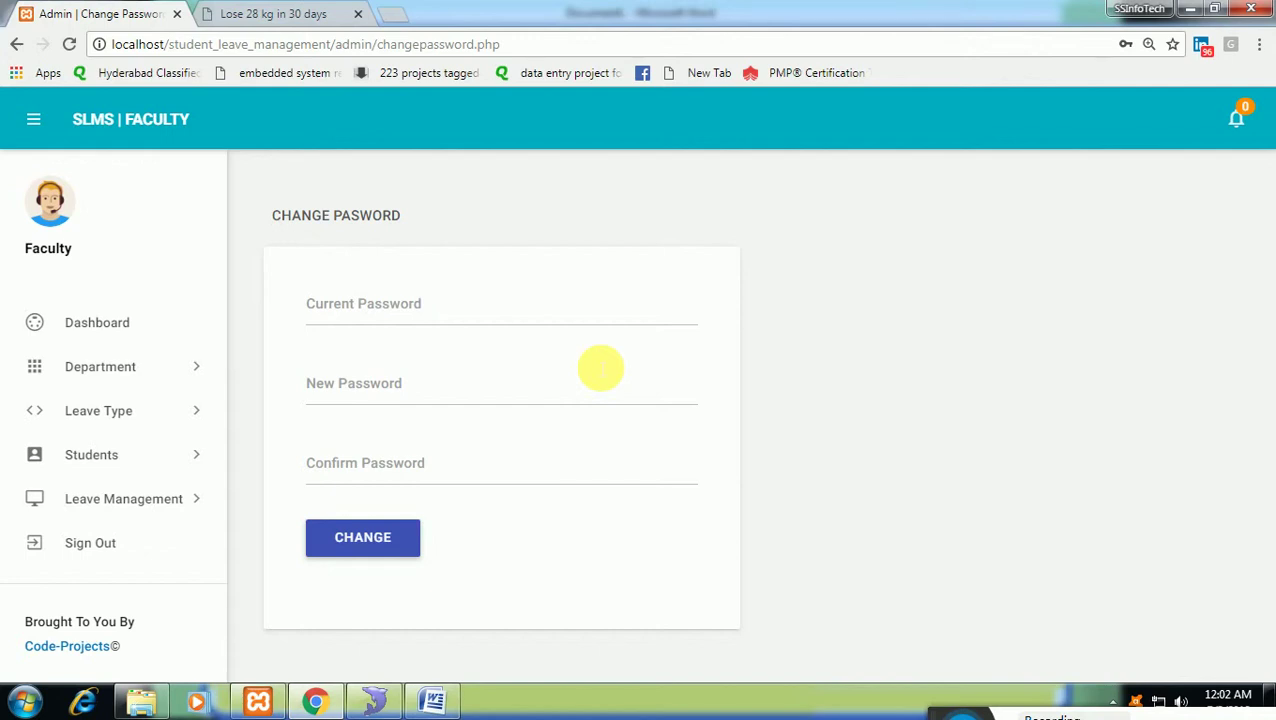
Review Manage Students, showing one inactive ECE student, then go to Add Student.
left_click(192, 374)
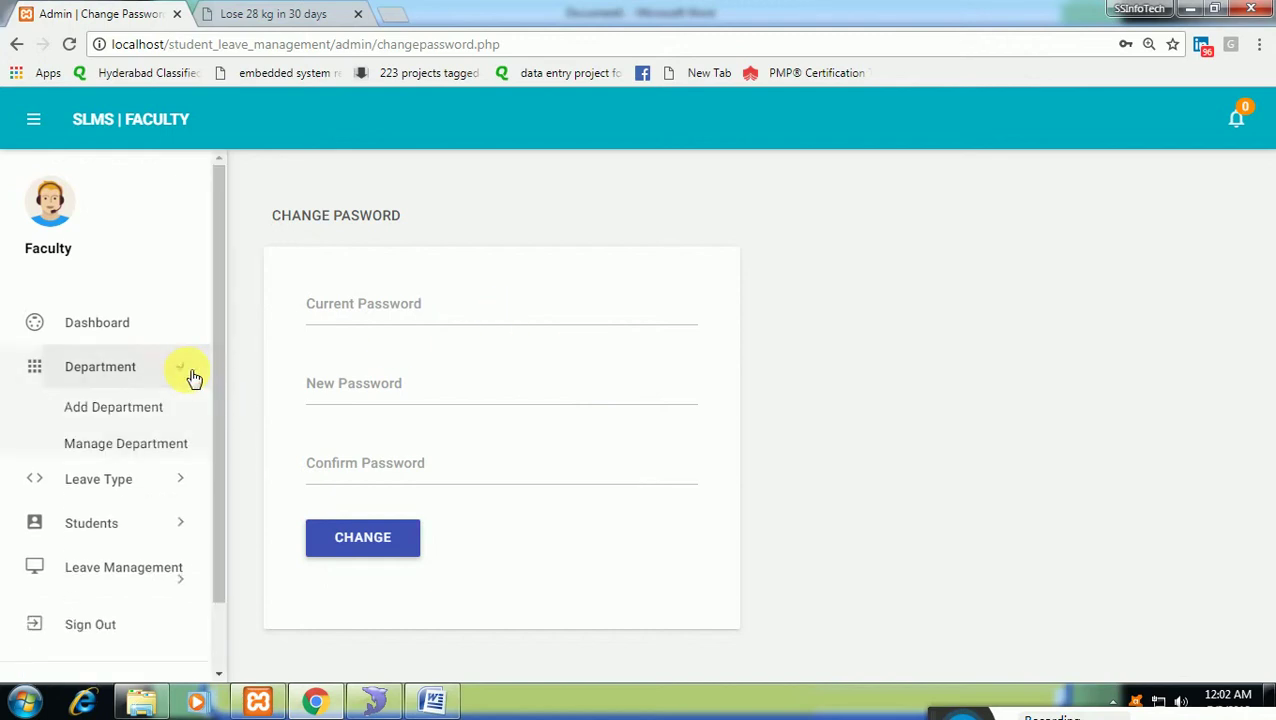
left_click(162, 488)
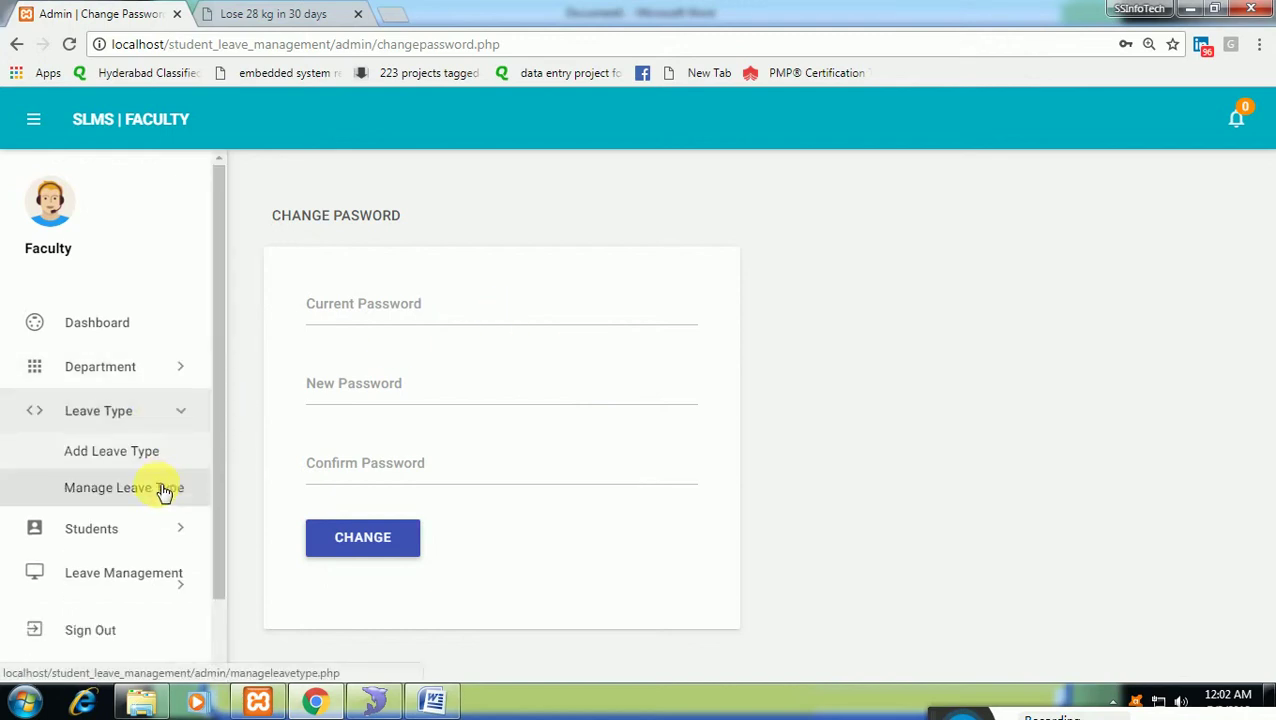
scroll(163, 470, "down", 1)
left_click(162, 447)
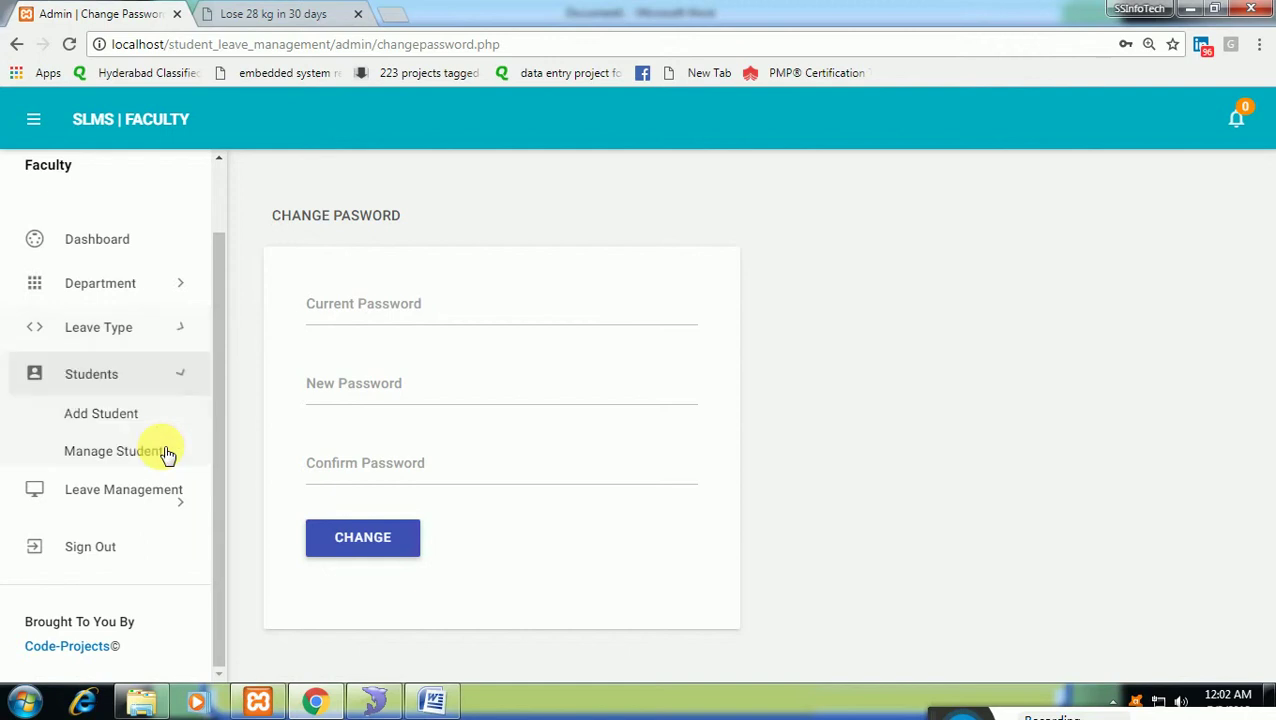
left_click(155, 448)
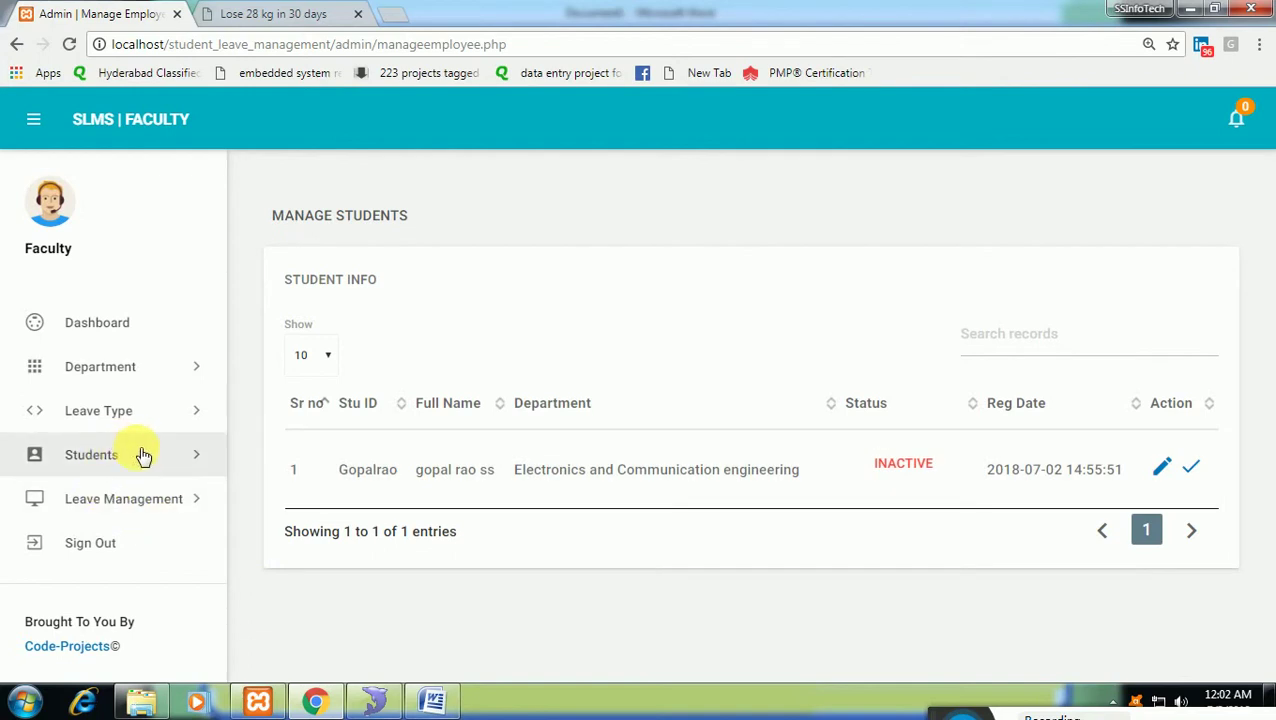
left_click(162, 449)
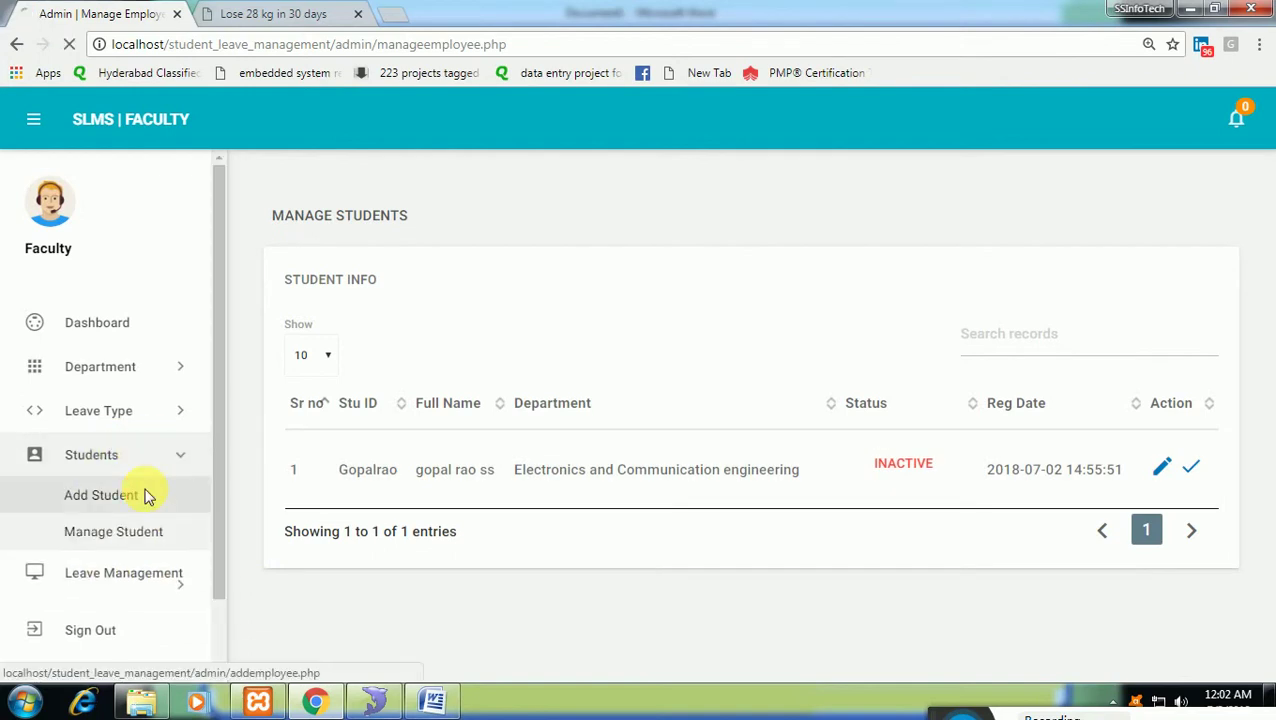
left_click(147, 495)
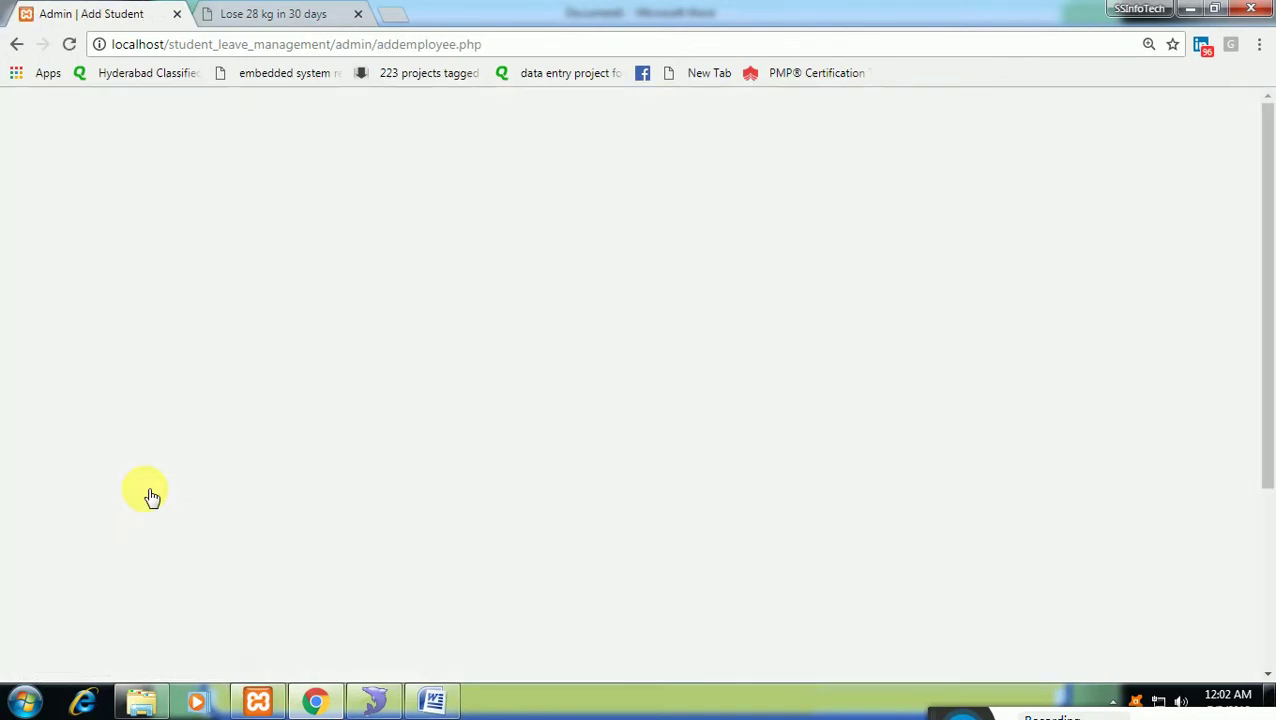
Enter the student's code, name, email and password.
left_click(456, 455)
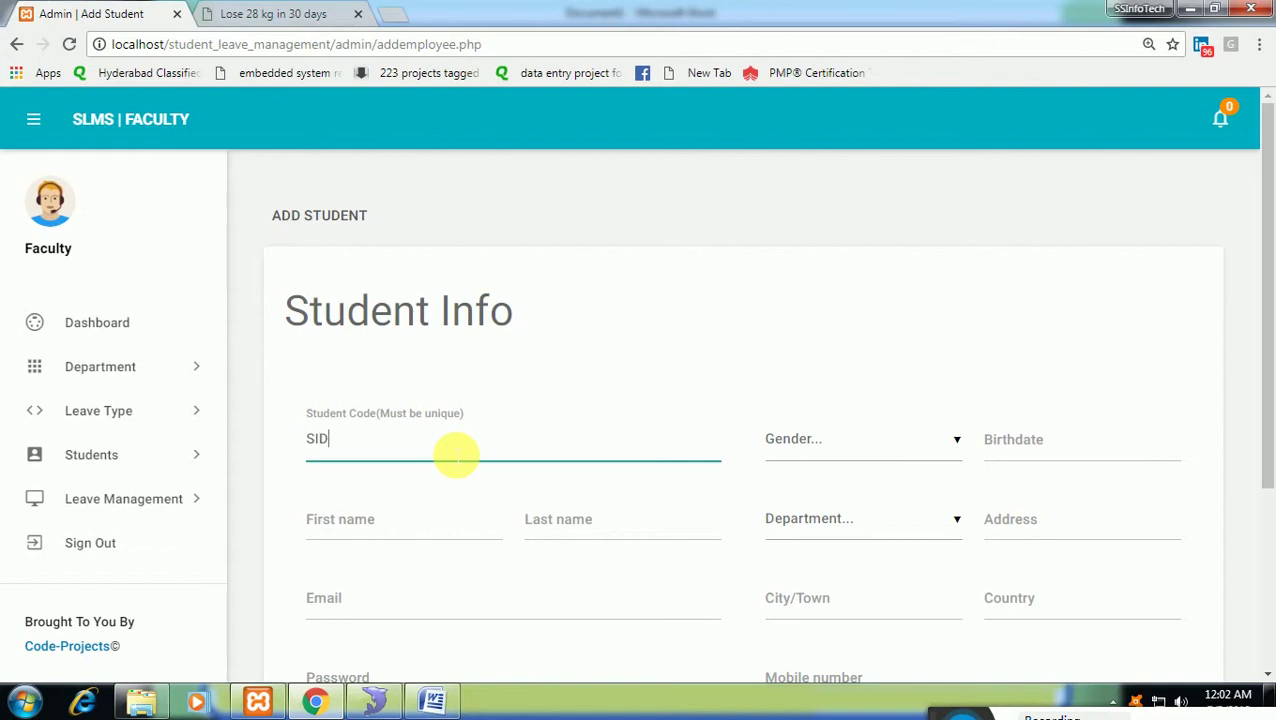
key("Tab")
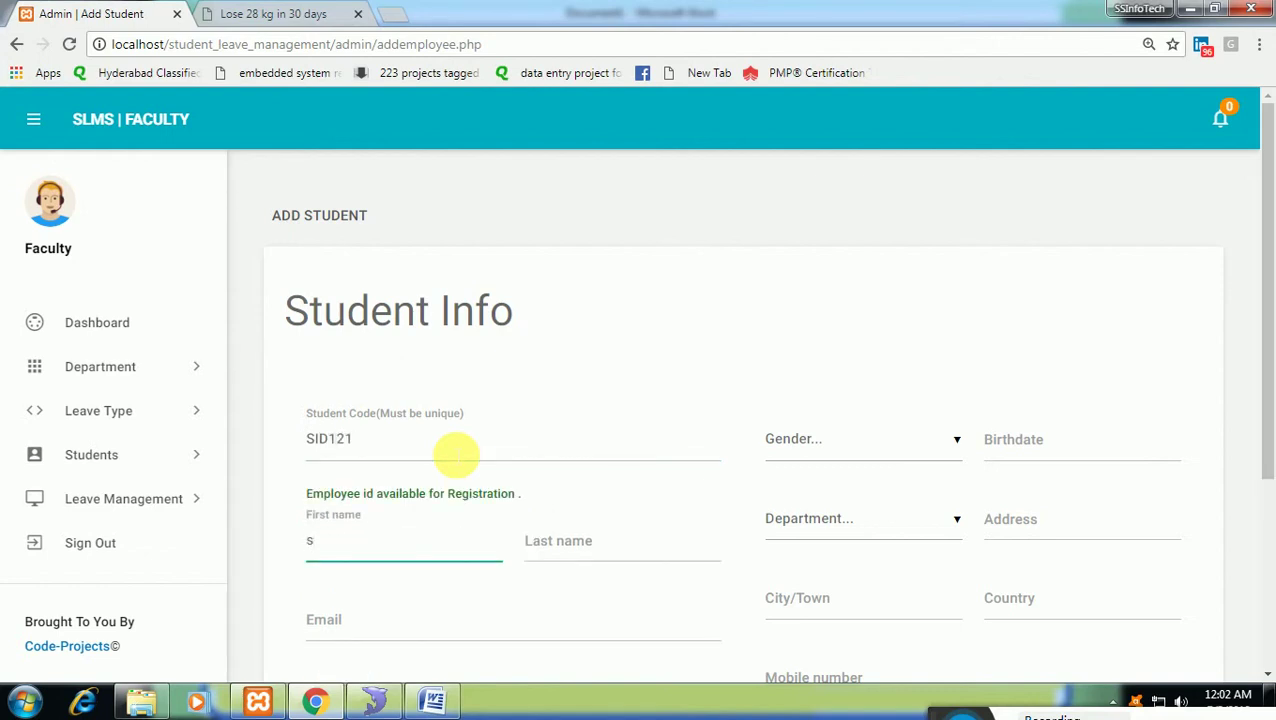
key("Tab")
type("s")
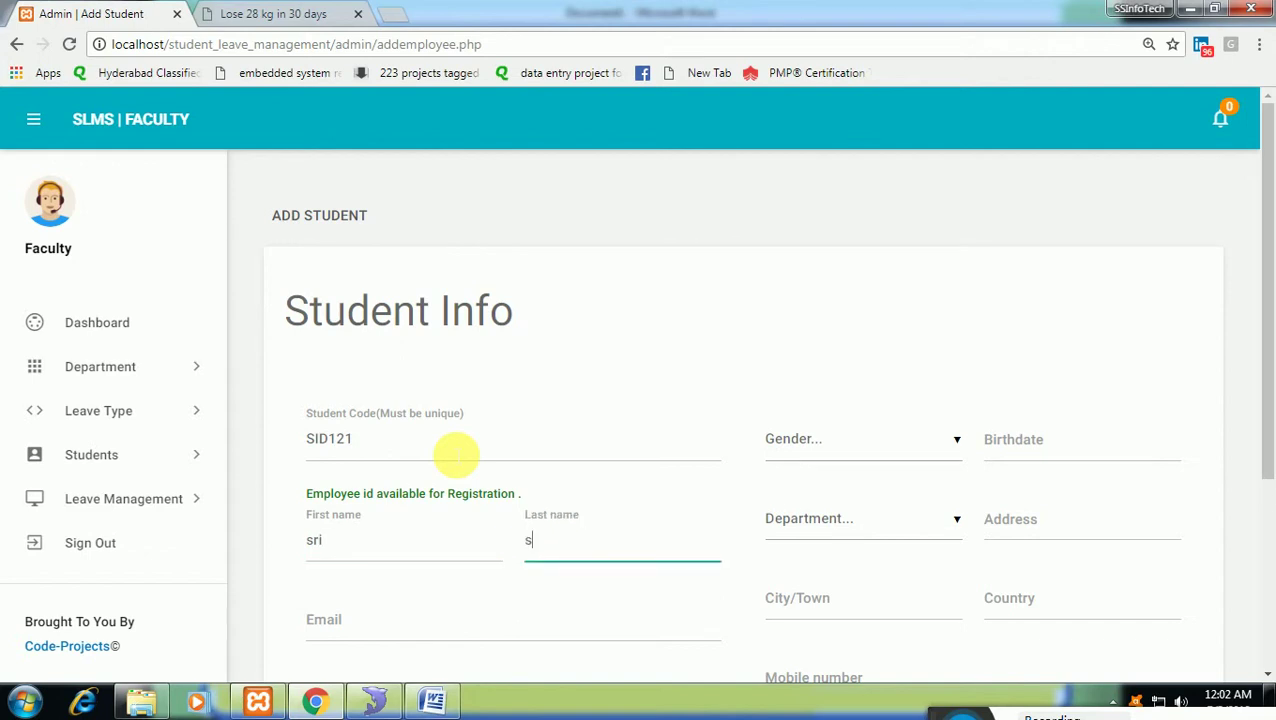
type("ri")
key("Tab")
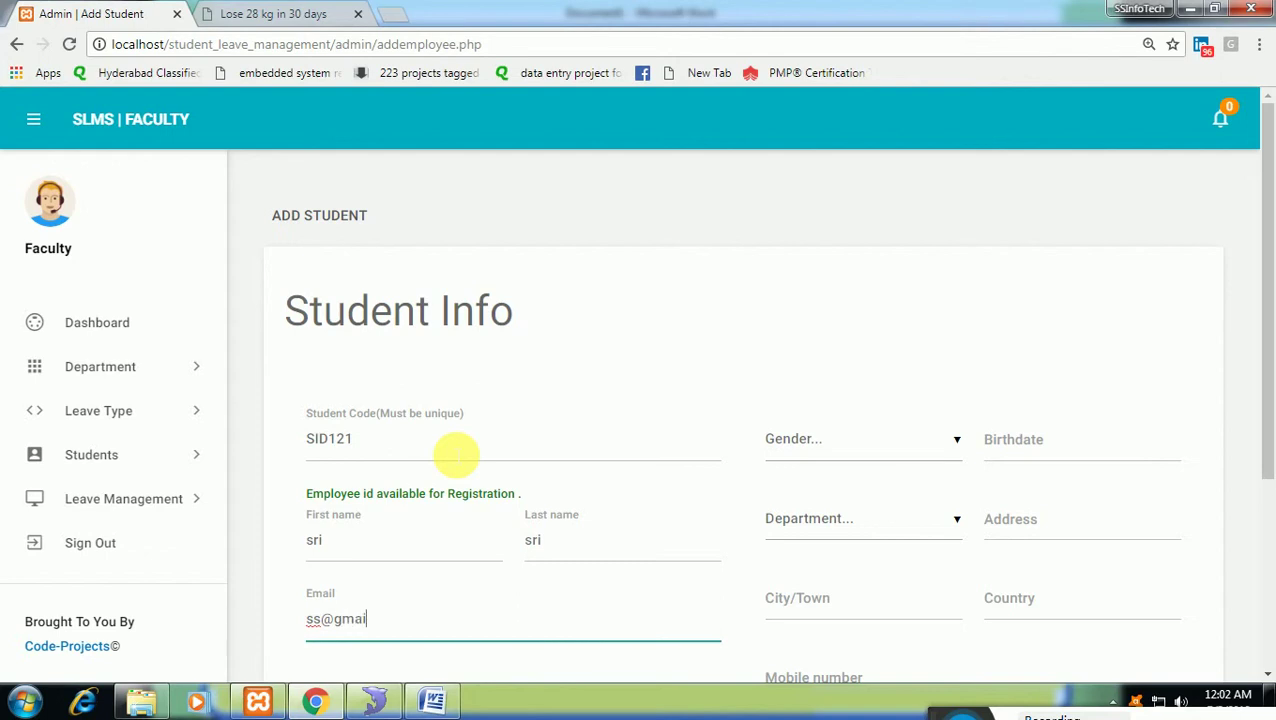
type("om")
key("Tab")
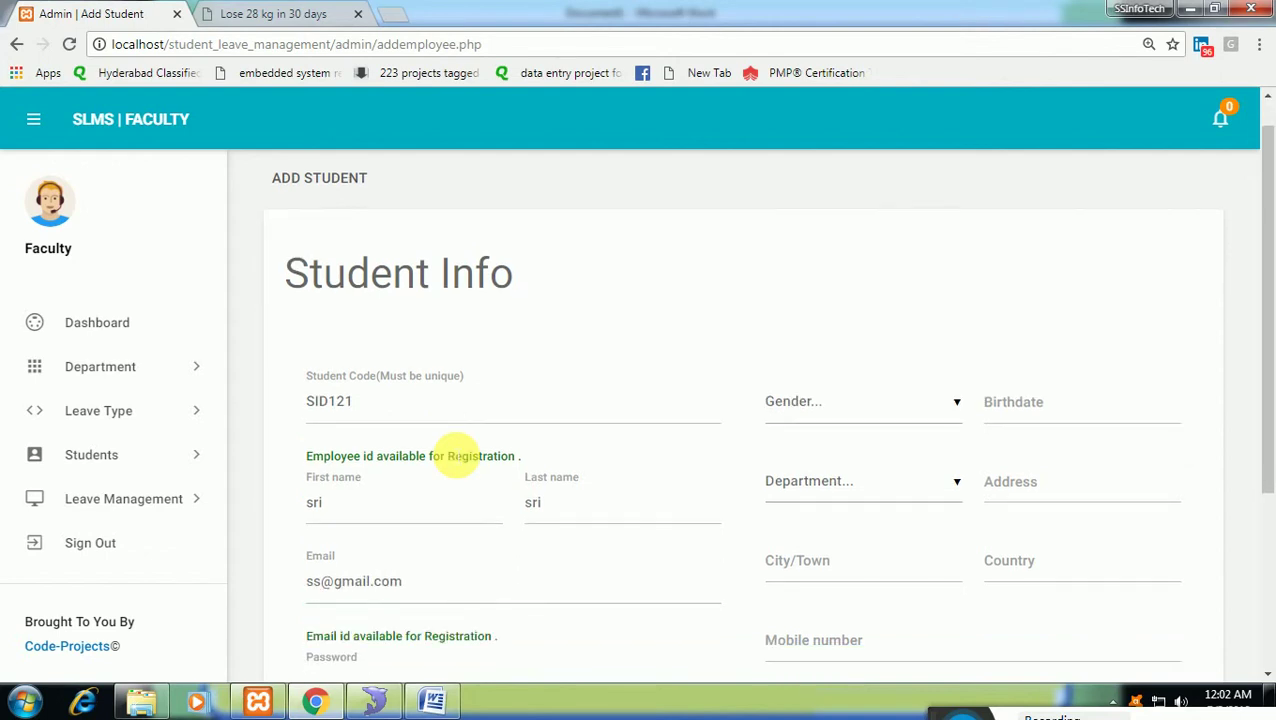
type("12")
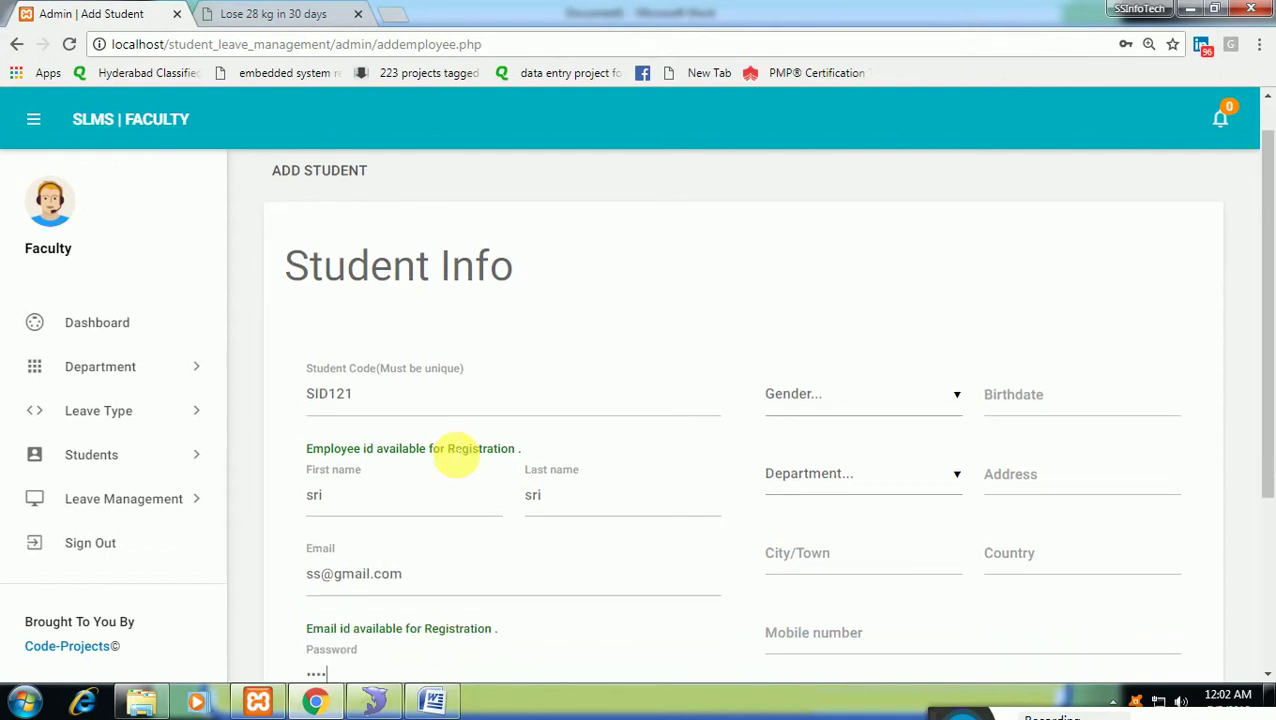
type("34")
key("Tab")
key("Tab")
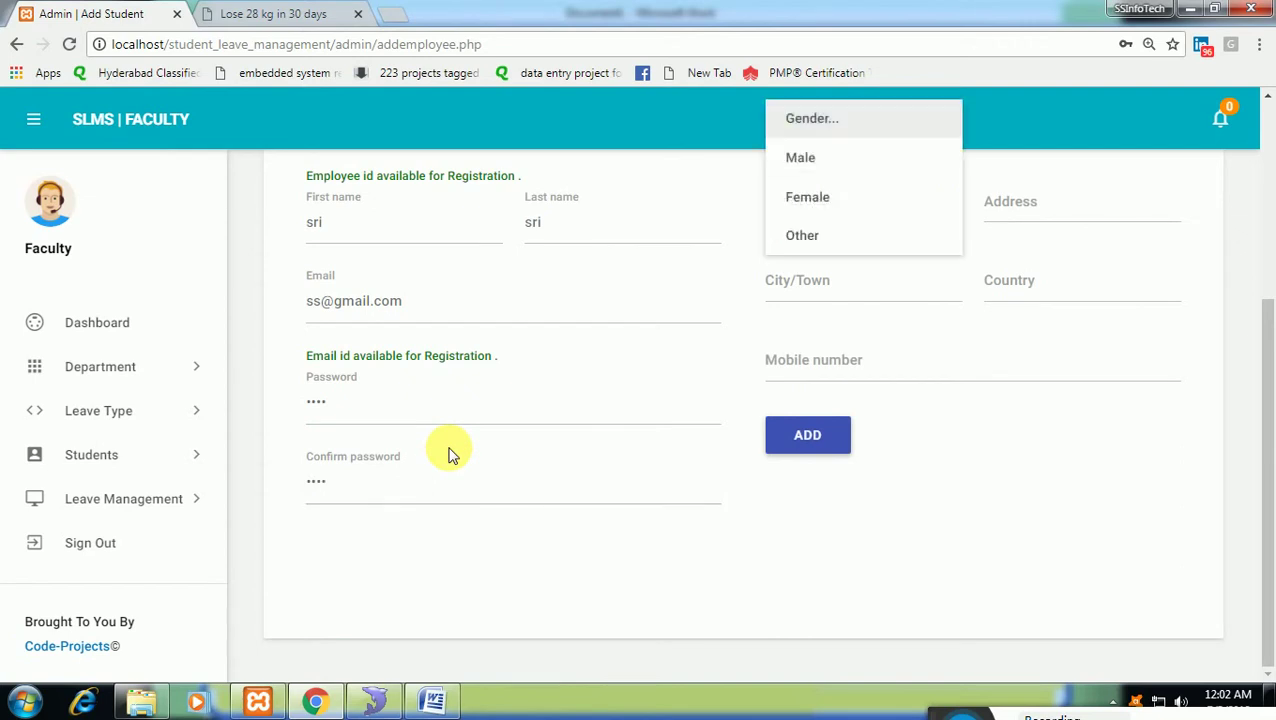
Set the student's gender to Male and birthdate to 1 July 2011.
left_click(845, 162)
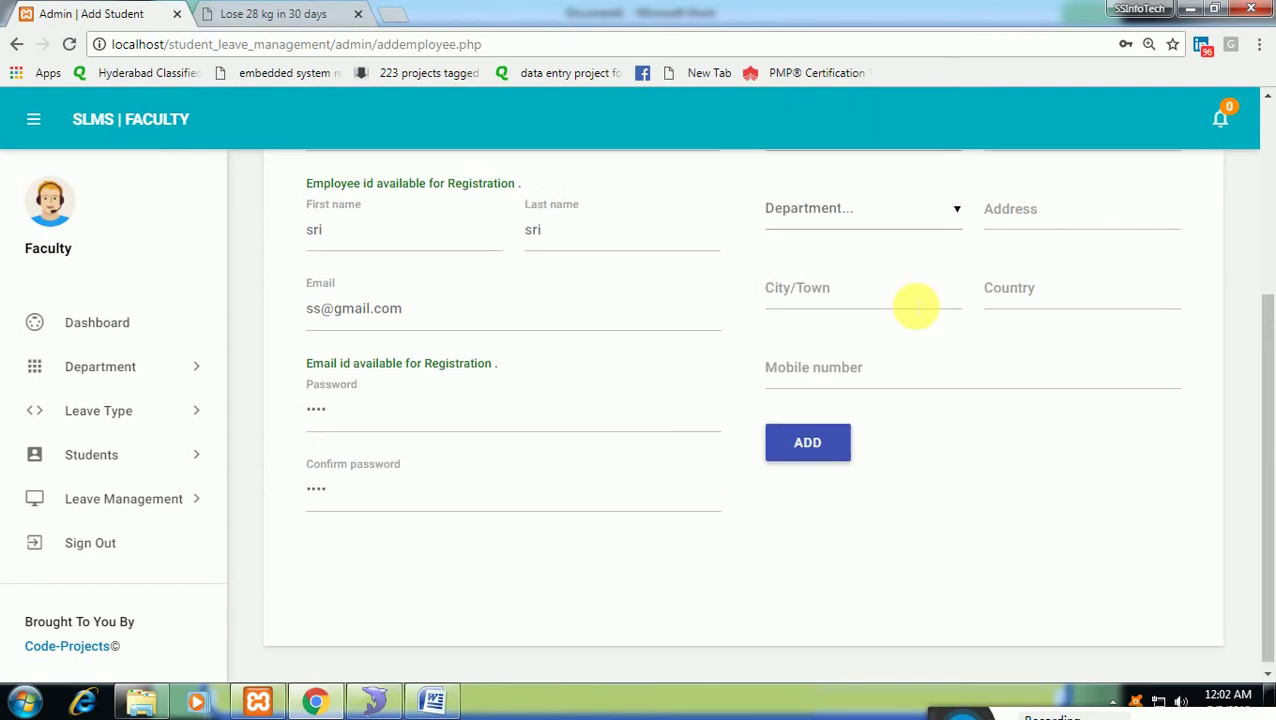
left_click(1017, 312)
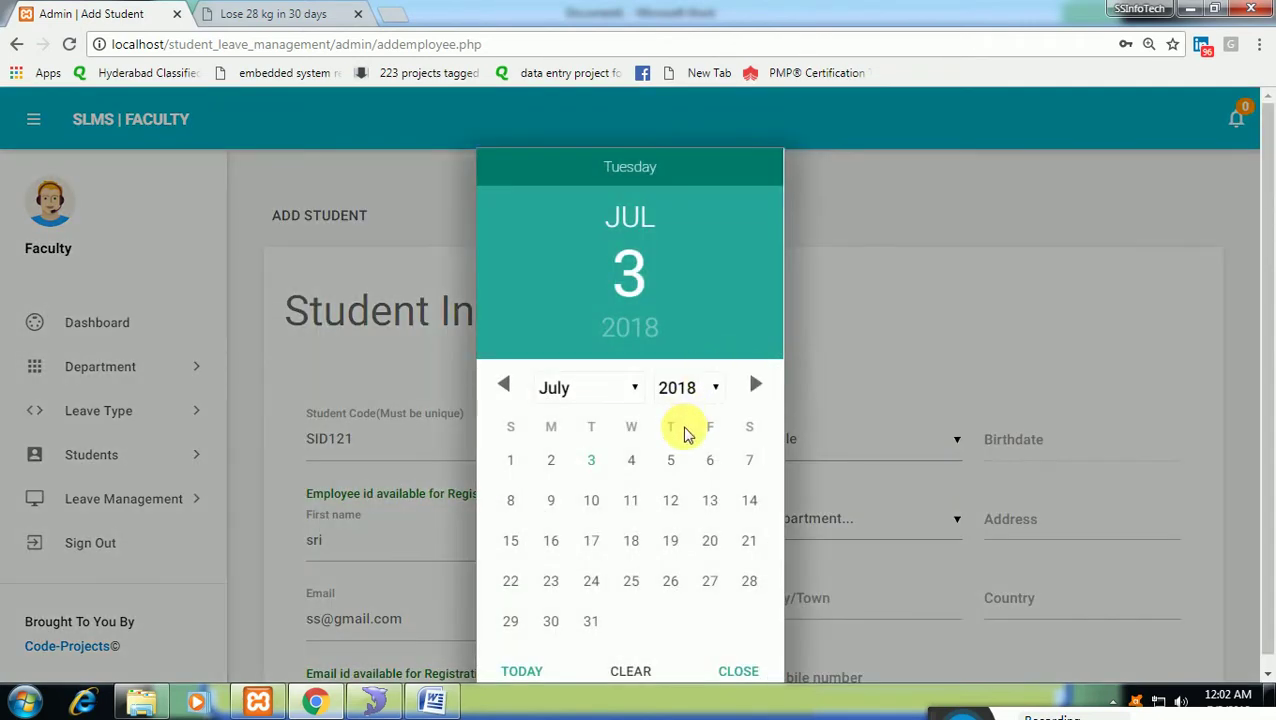
left_click(687, 400)
left_click(680, 51)
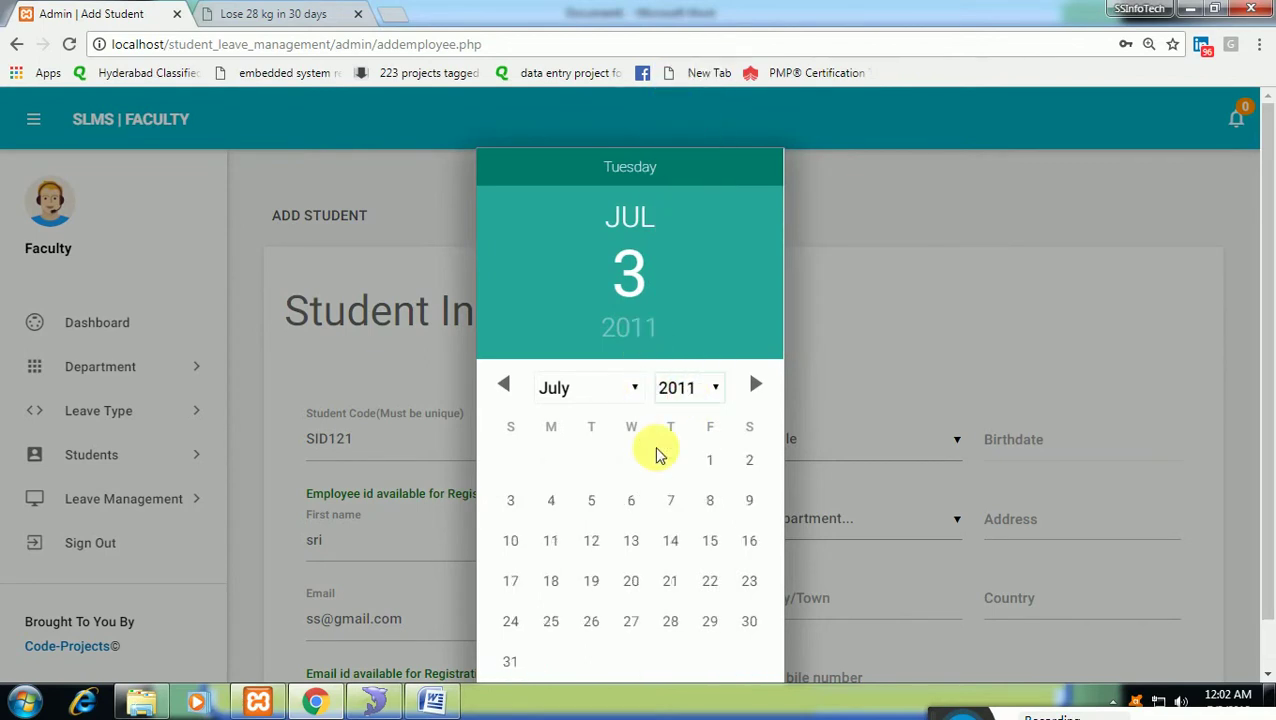
left_click(709, 461)
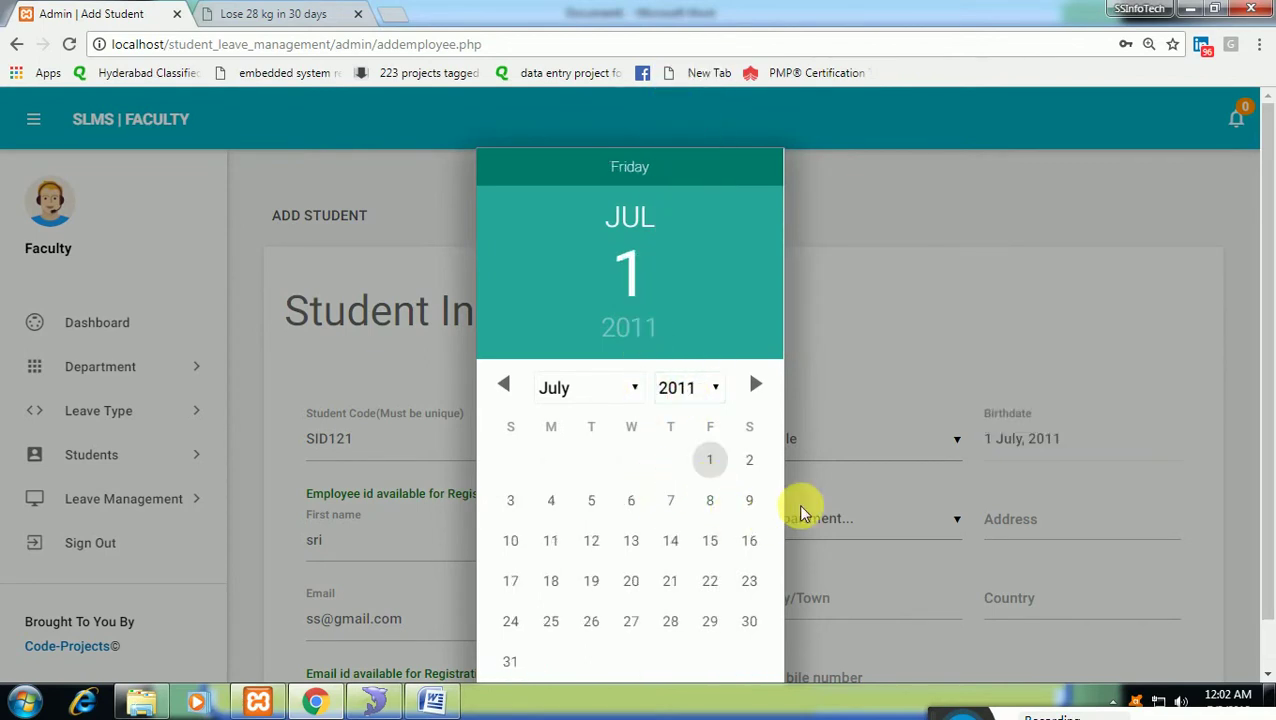
left_click(891, 519)
Choose the Mechnaical department, fill address, city and country 'india', and submit the student.
left_click(883, 527)
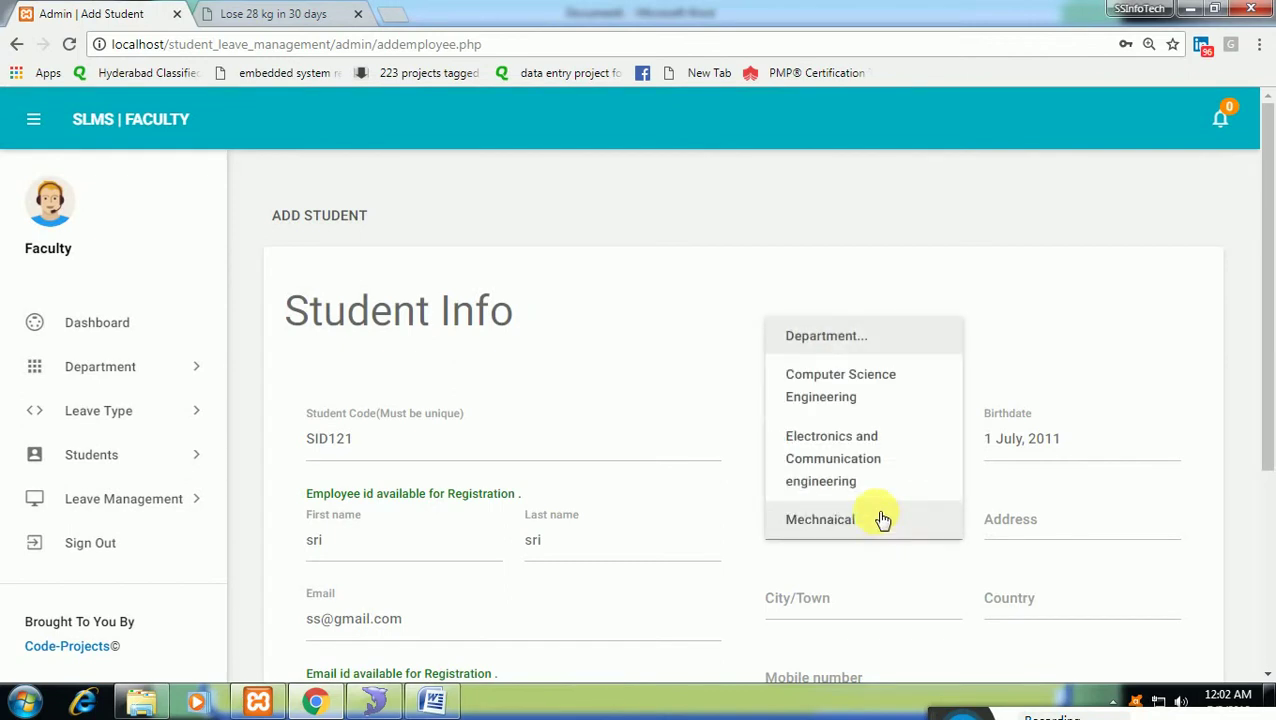
left_click(893, 533)
left_click(1040, 518)
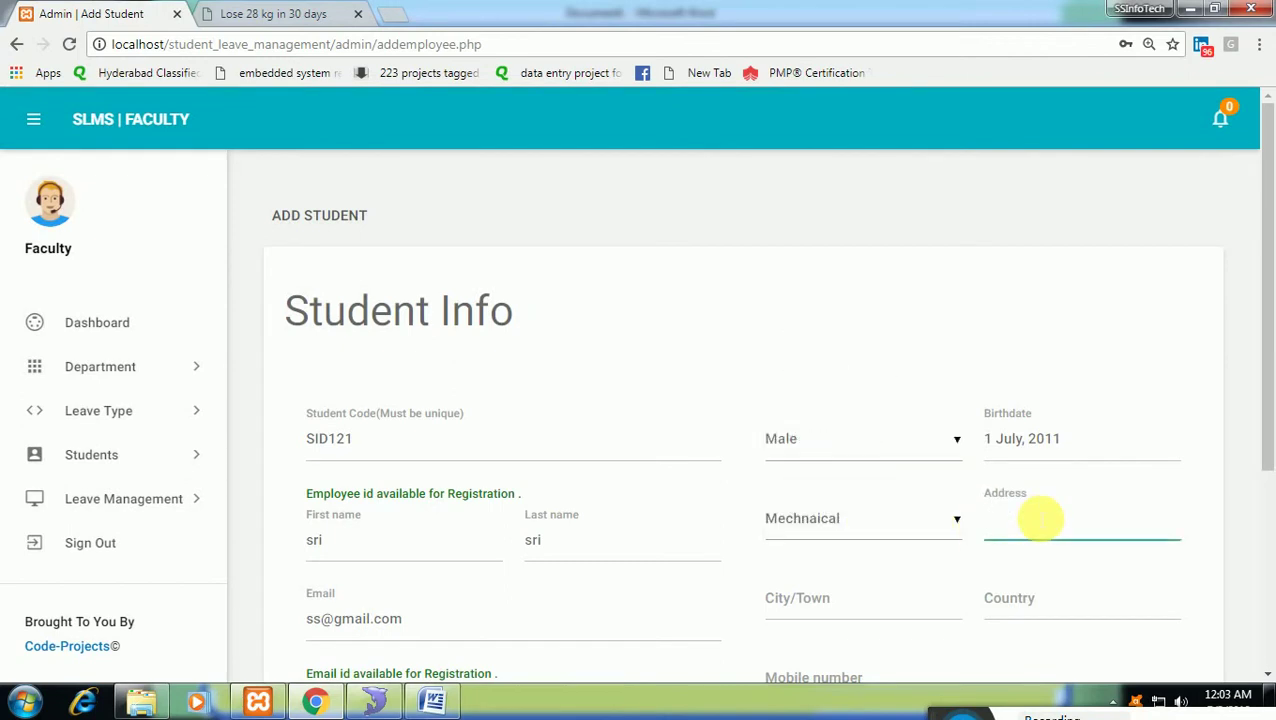
key("Tab")
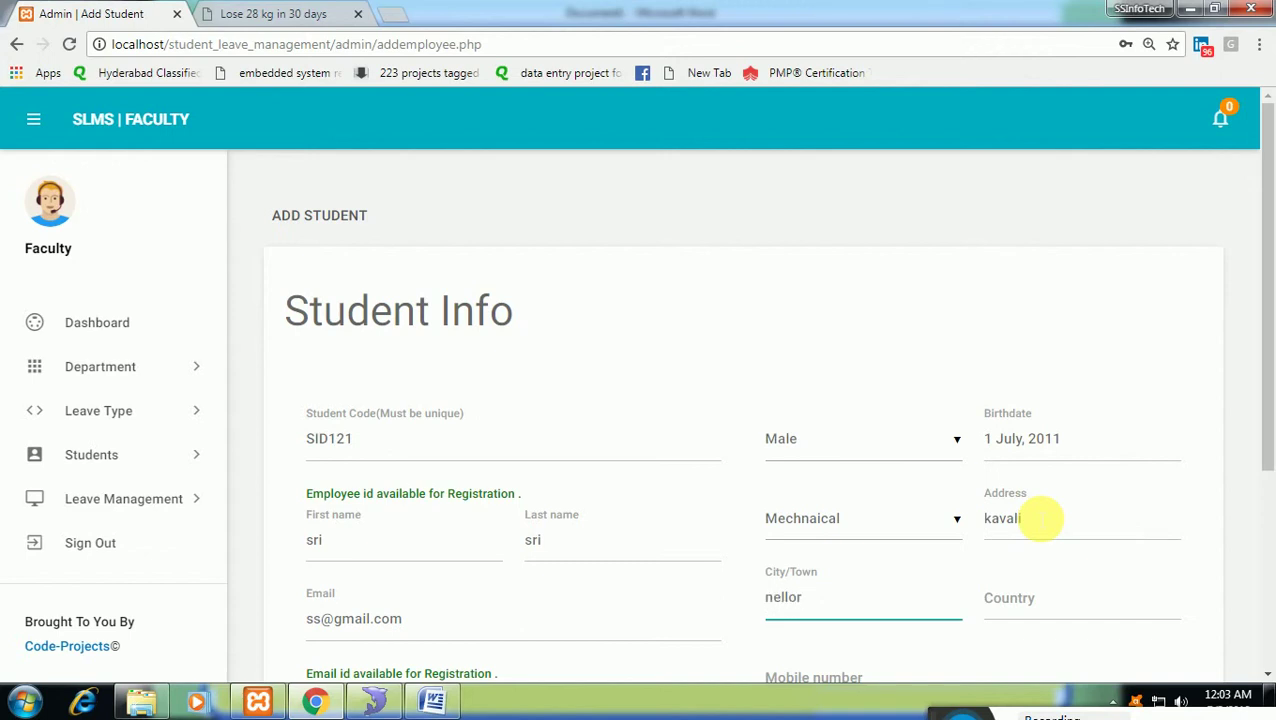
key("Tab")
type("india")
key("Tab")
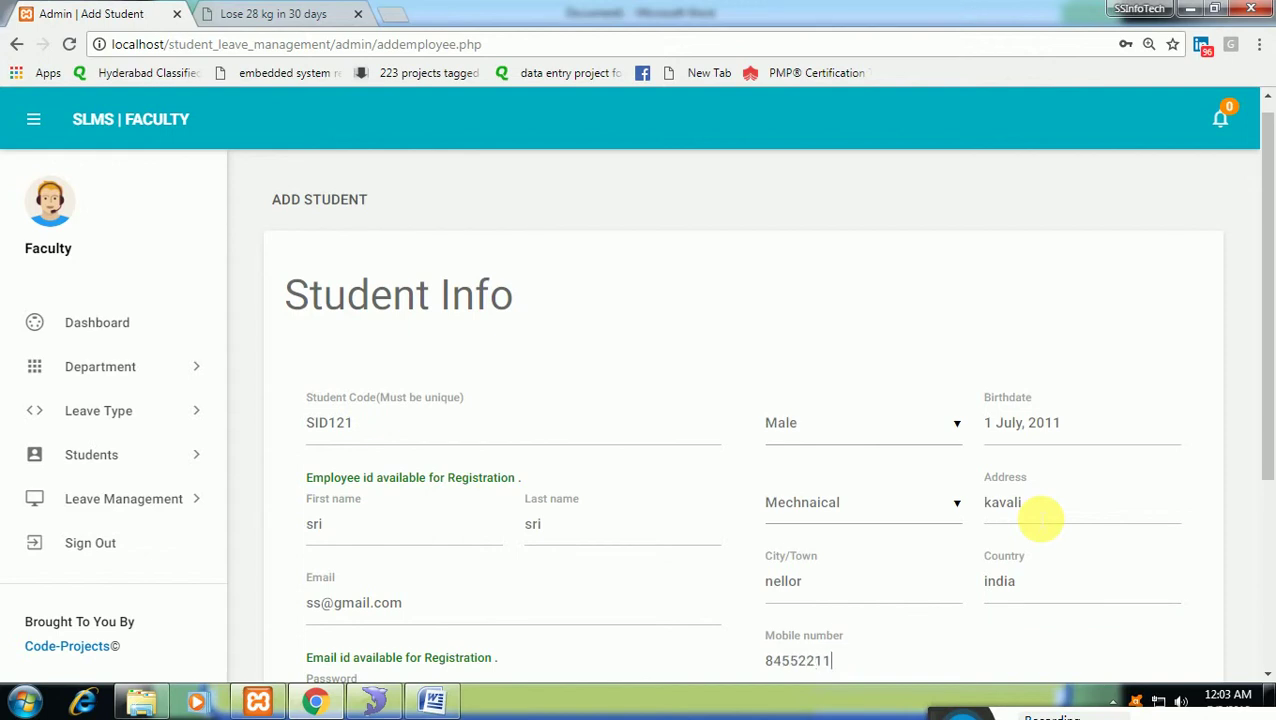
scroll(968, 584, "down", 2)
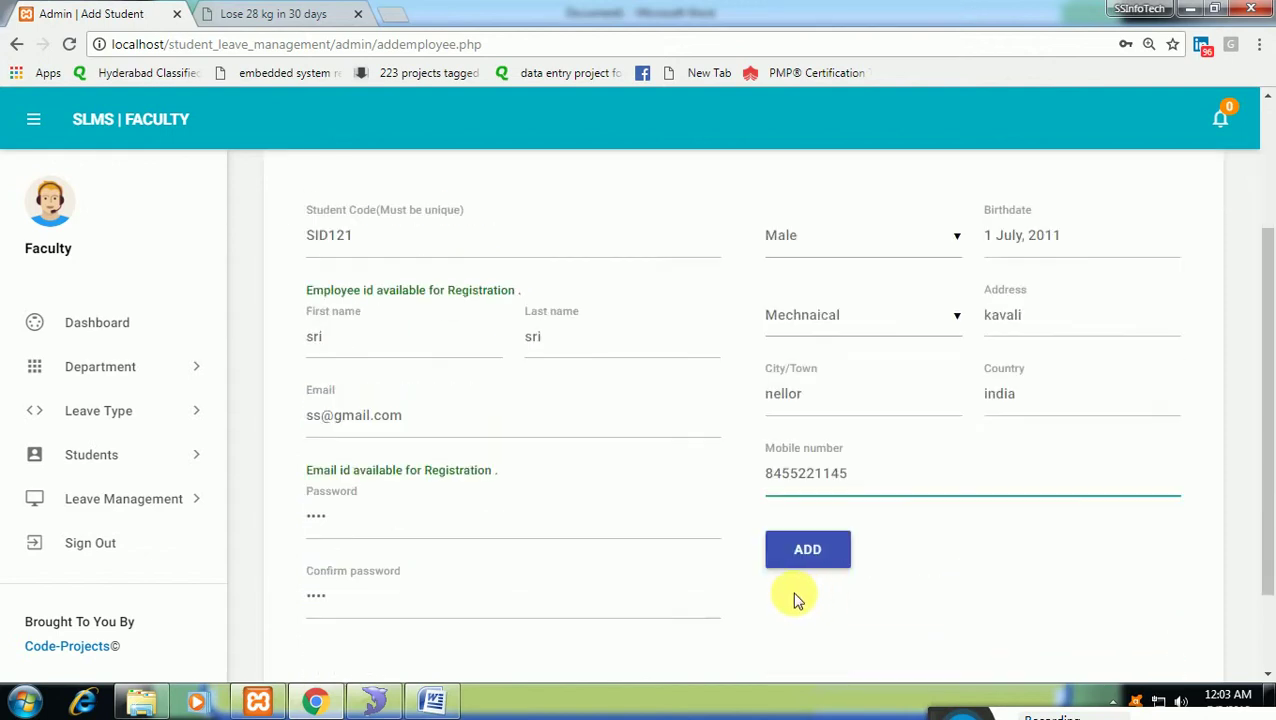
left_click(808, 553)
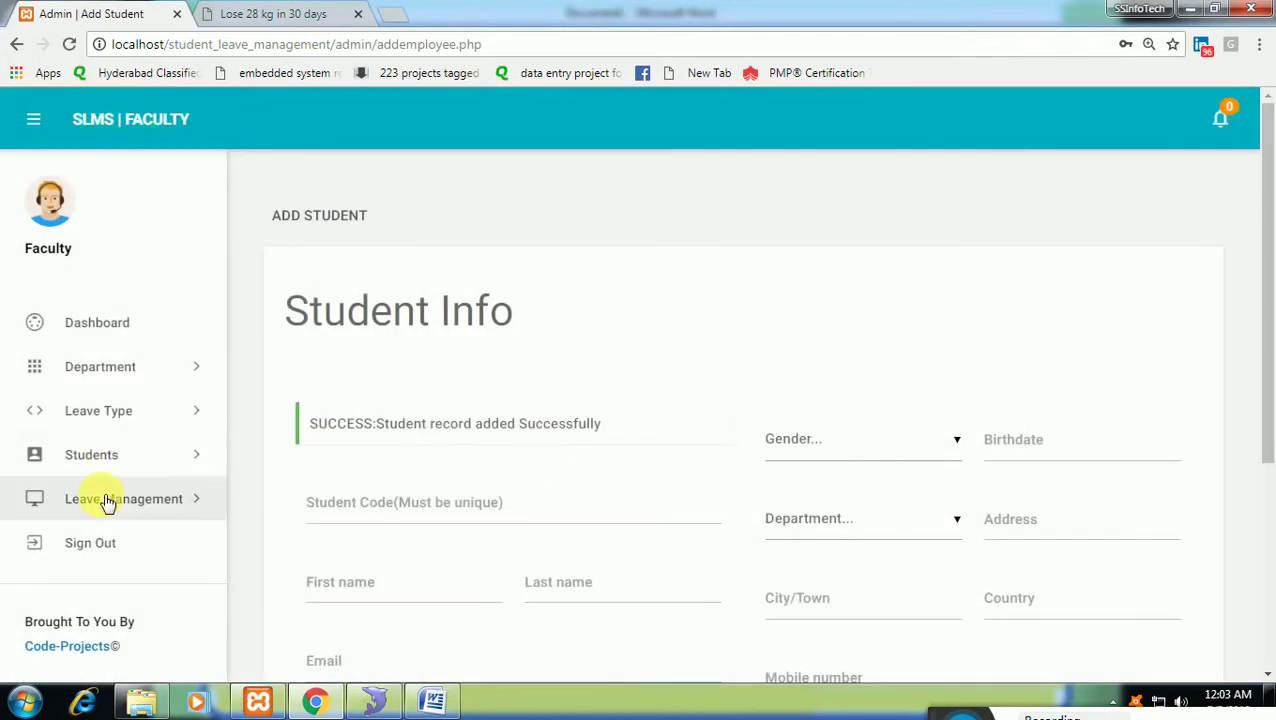
Check that the new student is ACTIVE in Manage Student, then sign out of the faculty account.
left_click(121, 462)
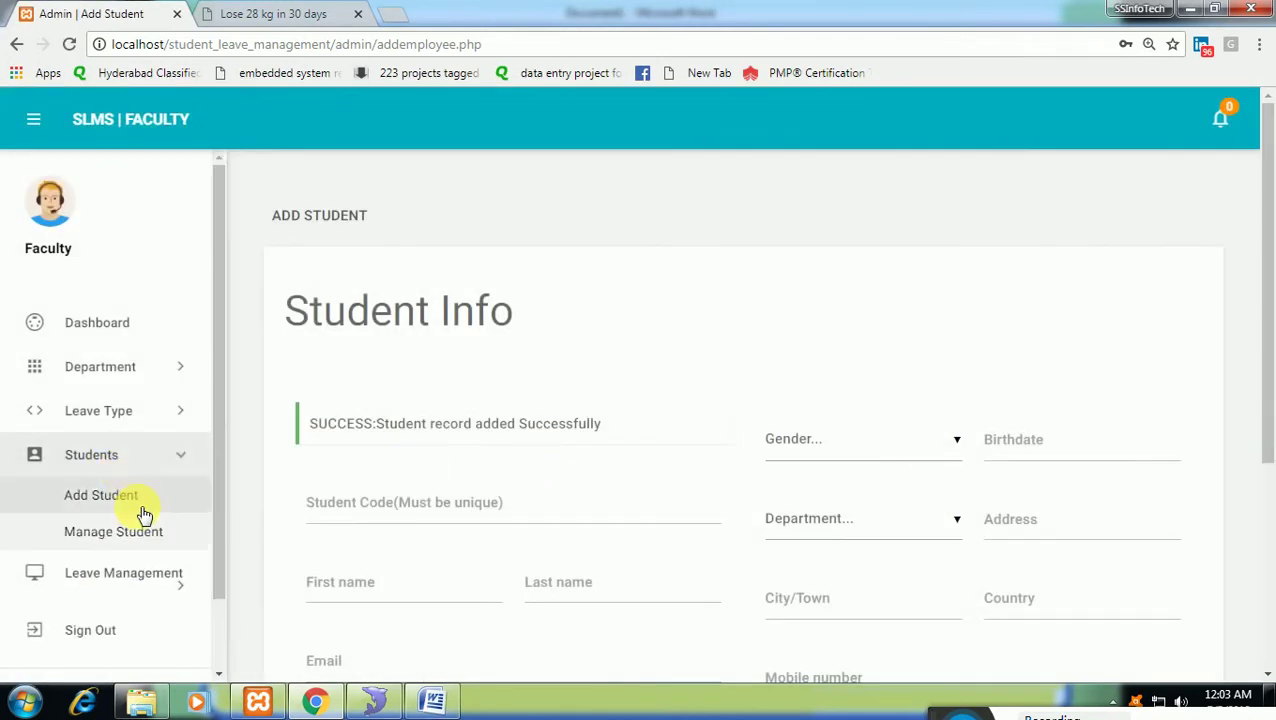
left_click(137, 535)
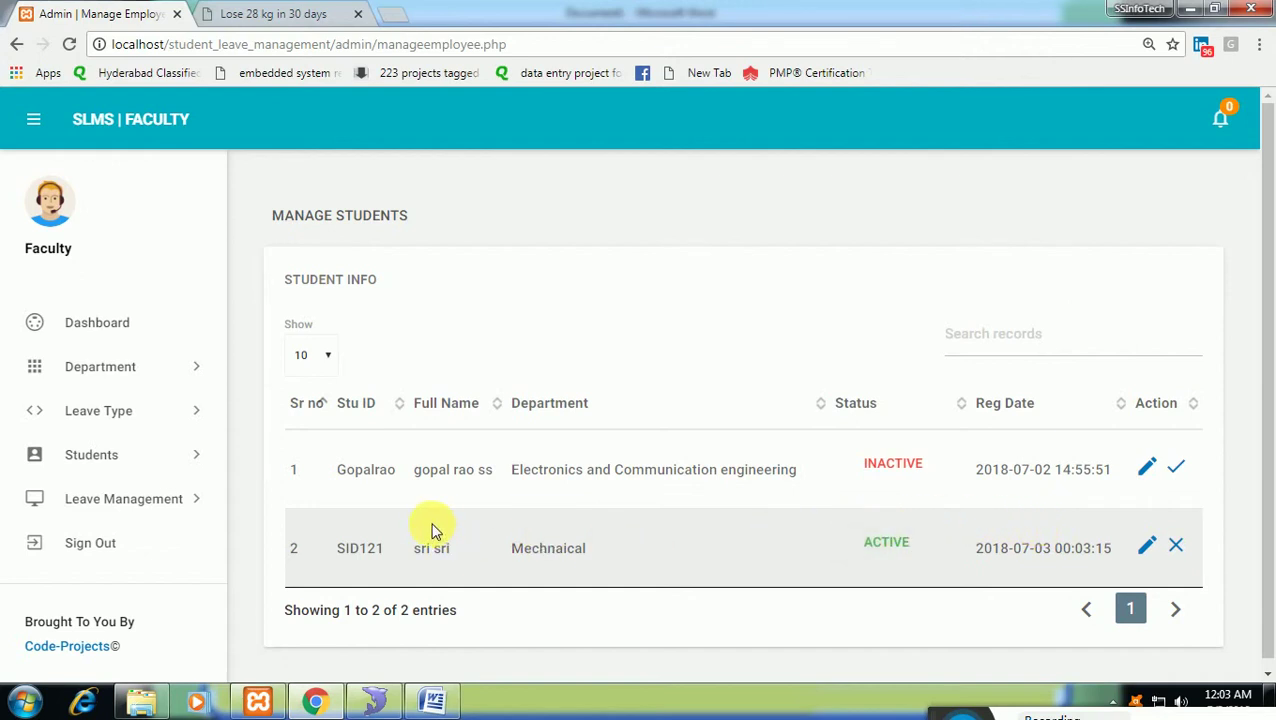
left_click(89, 558)
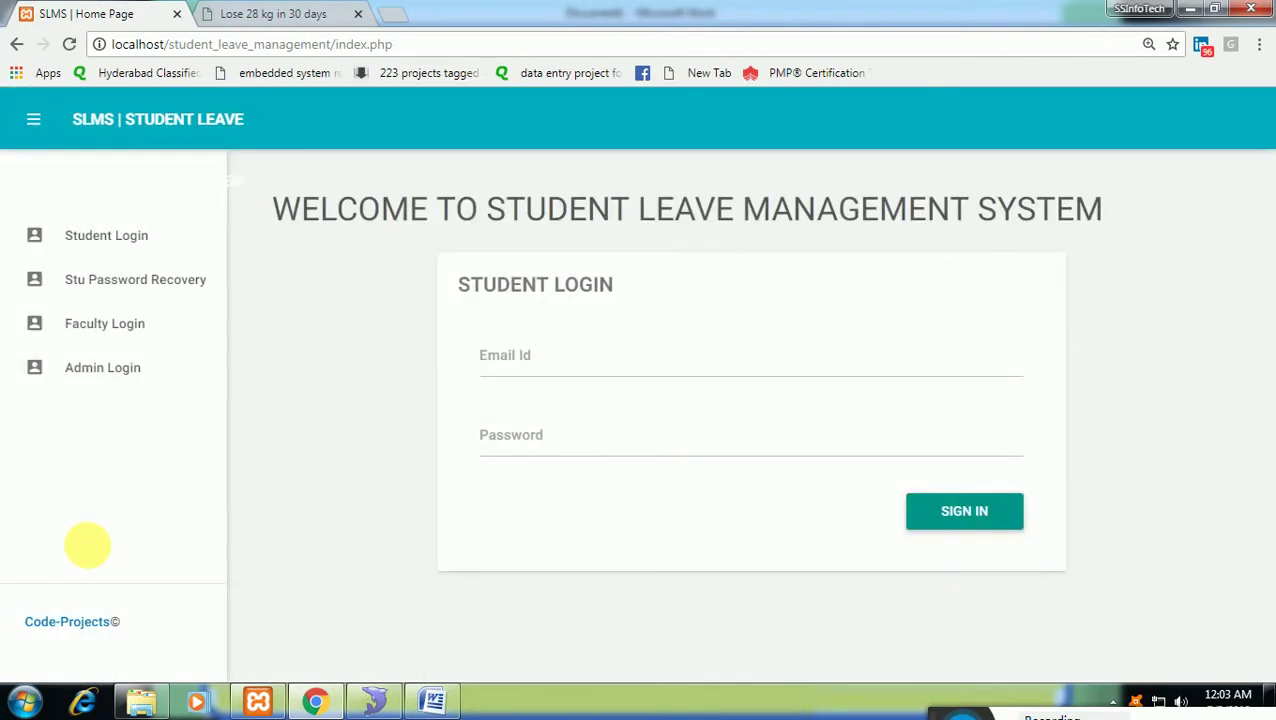
Open the student login form and select the new student's EmailId in SQLyog's elms tblemployees table.
left_click(132, 250)
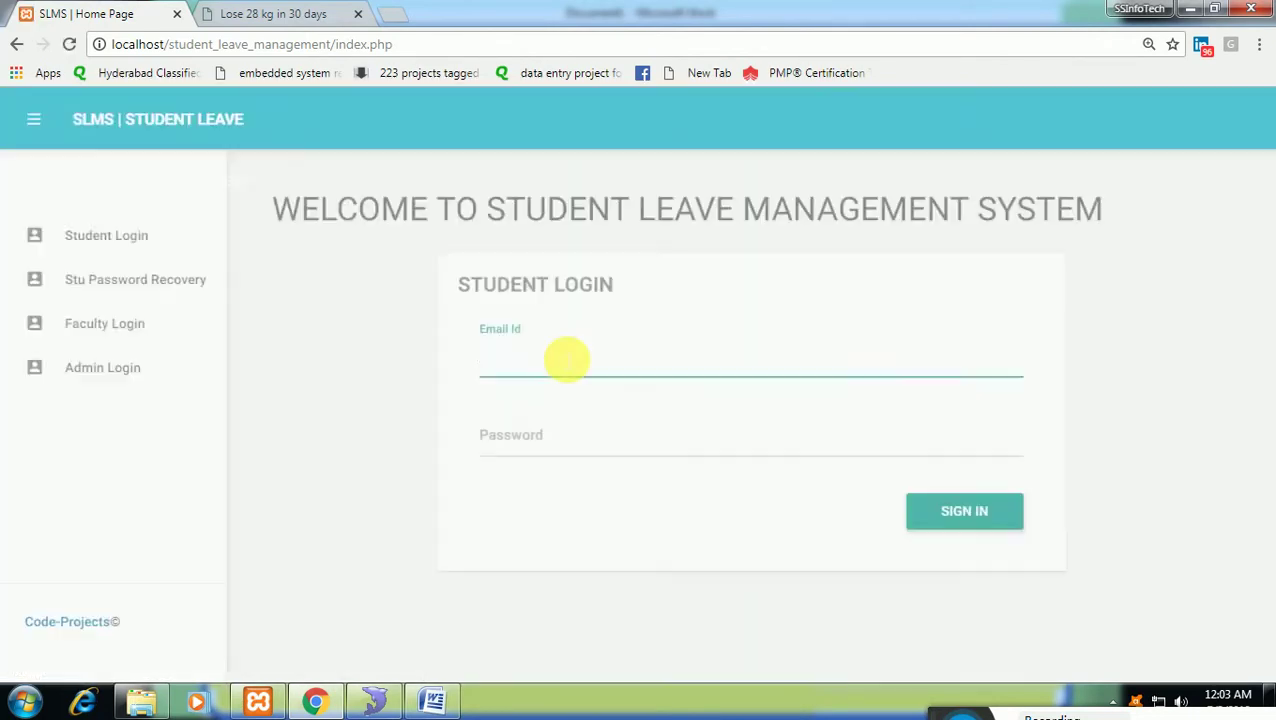
left_click(378, 700)
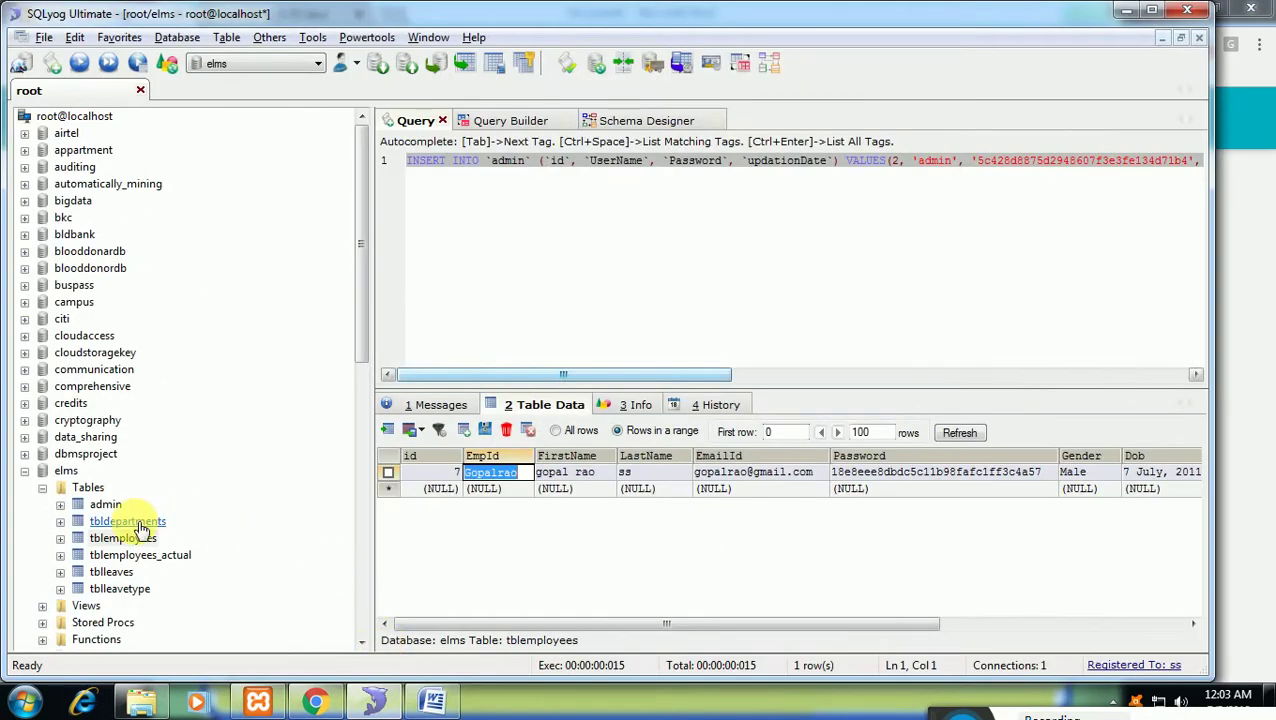
left_click(137, 522)
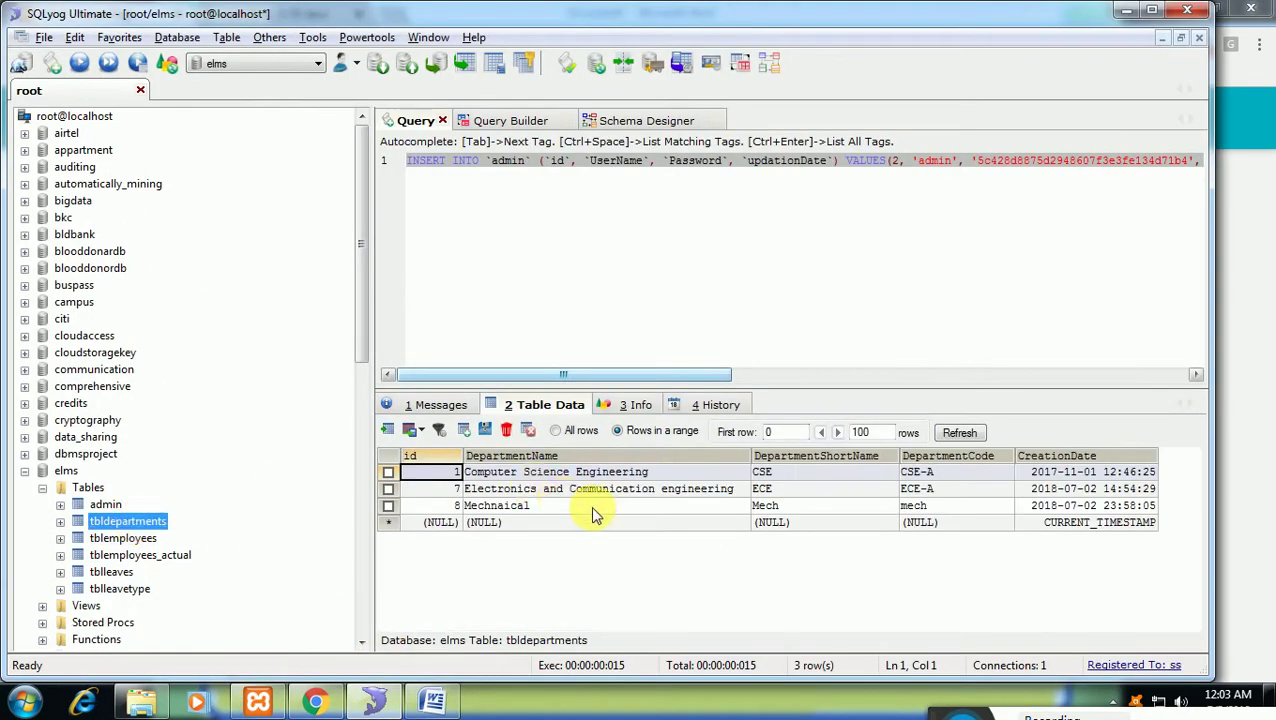
left_click(124, 538)
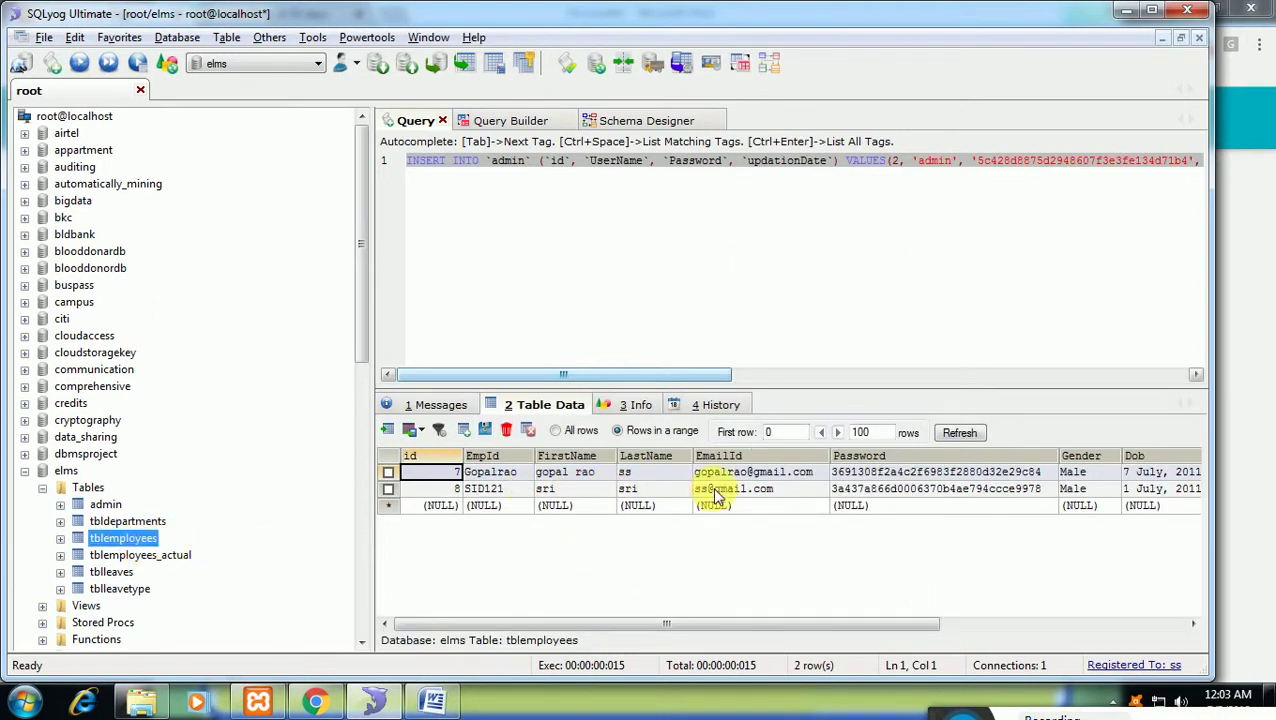
double_click(714, 490)
key("ctrl+c")
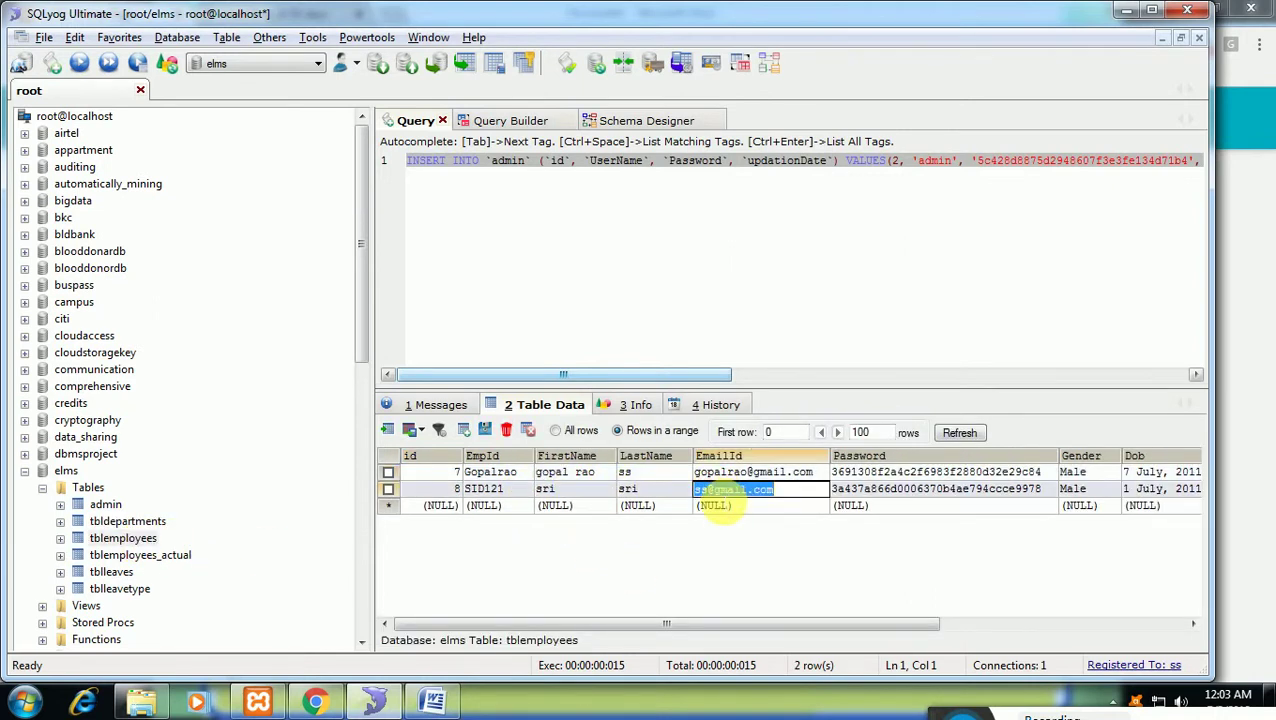
Paste the student's e-mail into the login form's Email Id field and enter the password.
key("alt+Tab")
key("ctrl+v")
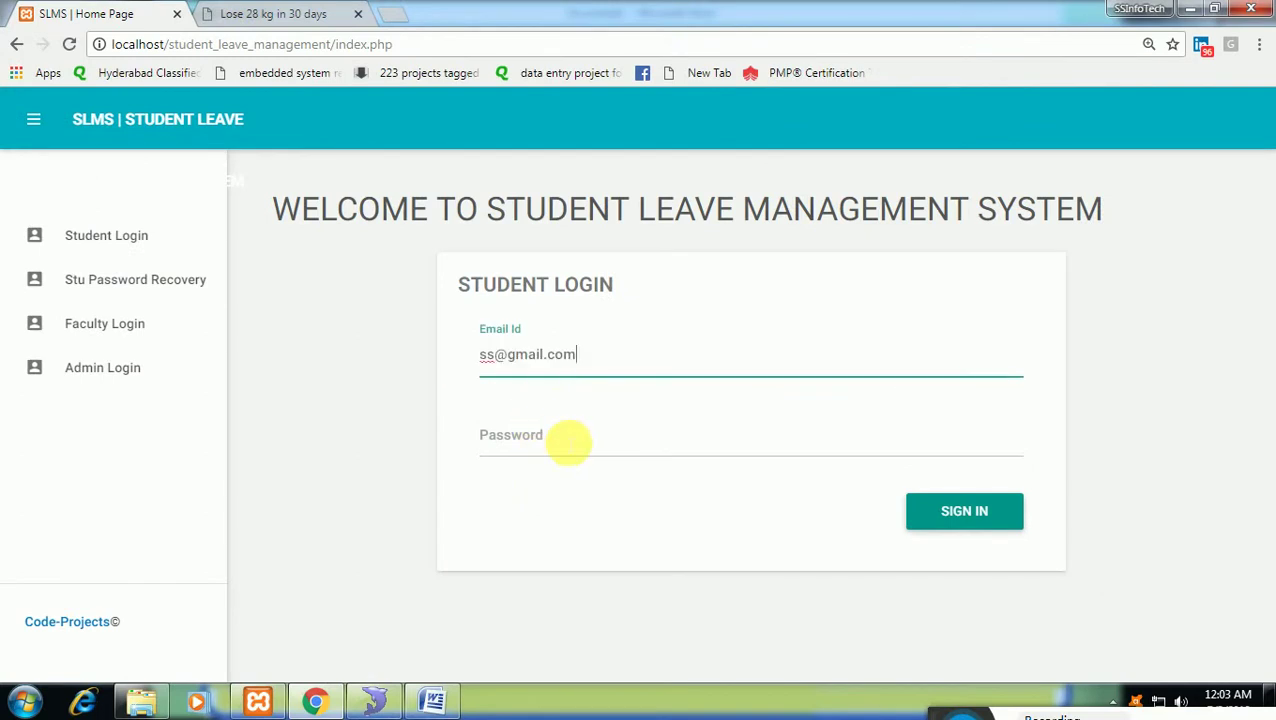
left_click(570, 447)
key("alt+Tab")
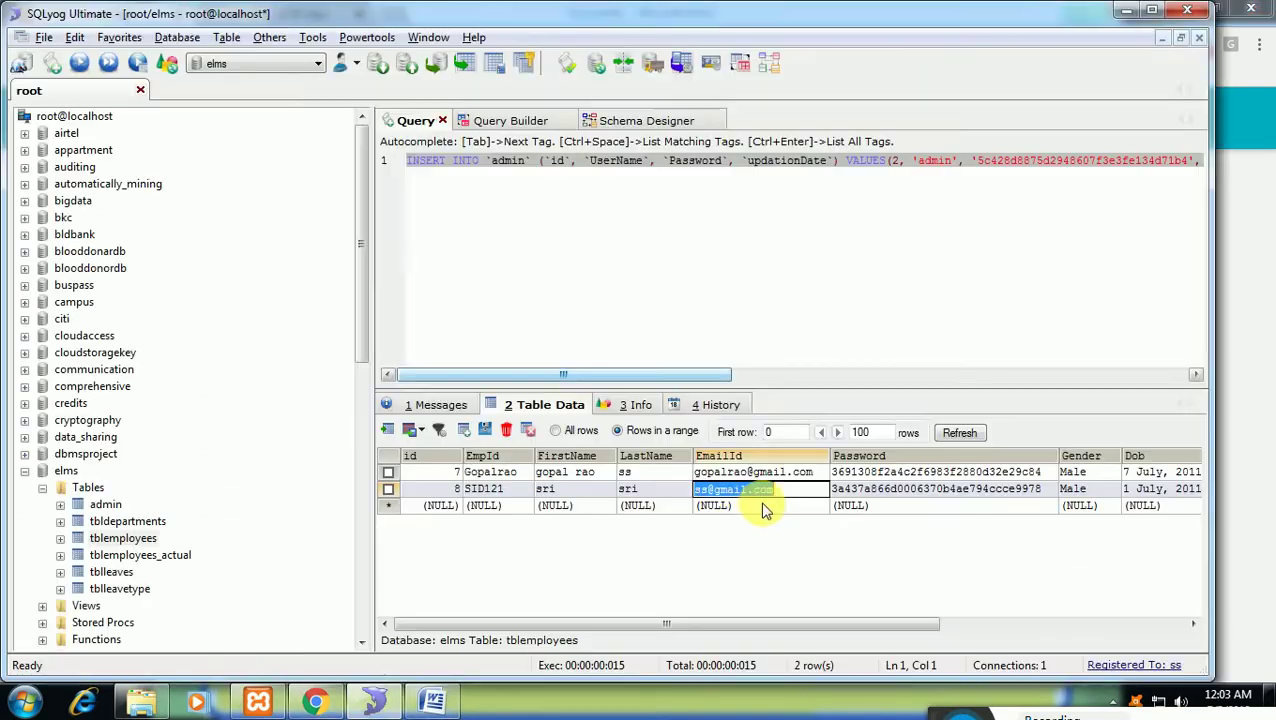
key("alt+Tab")
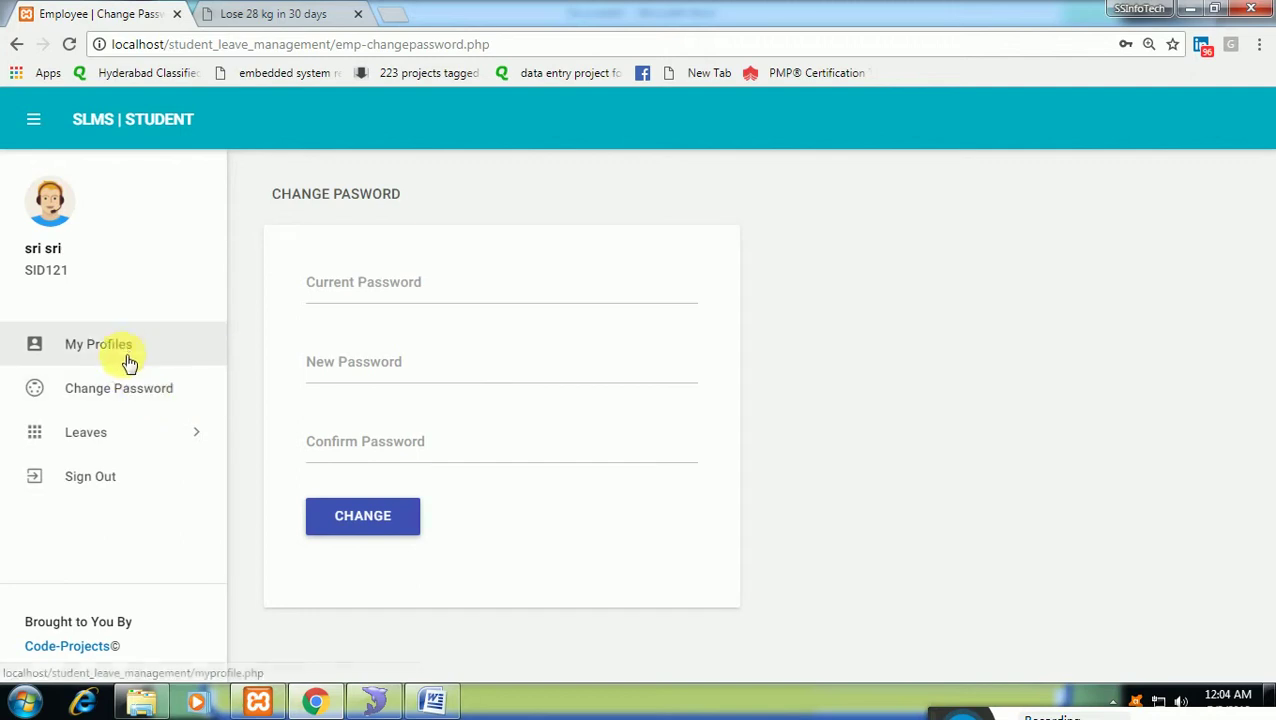
Review the student's My Profile and Change Password pages, then go to Leaves > Apply Leave.
left_click(126, 358)
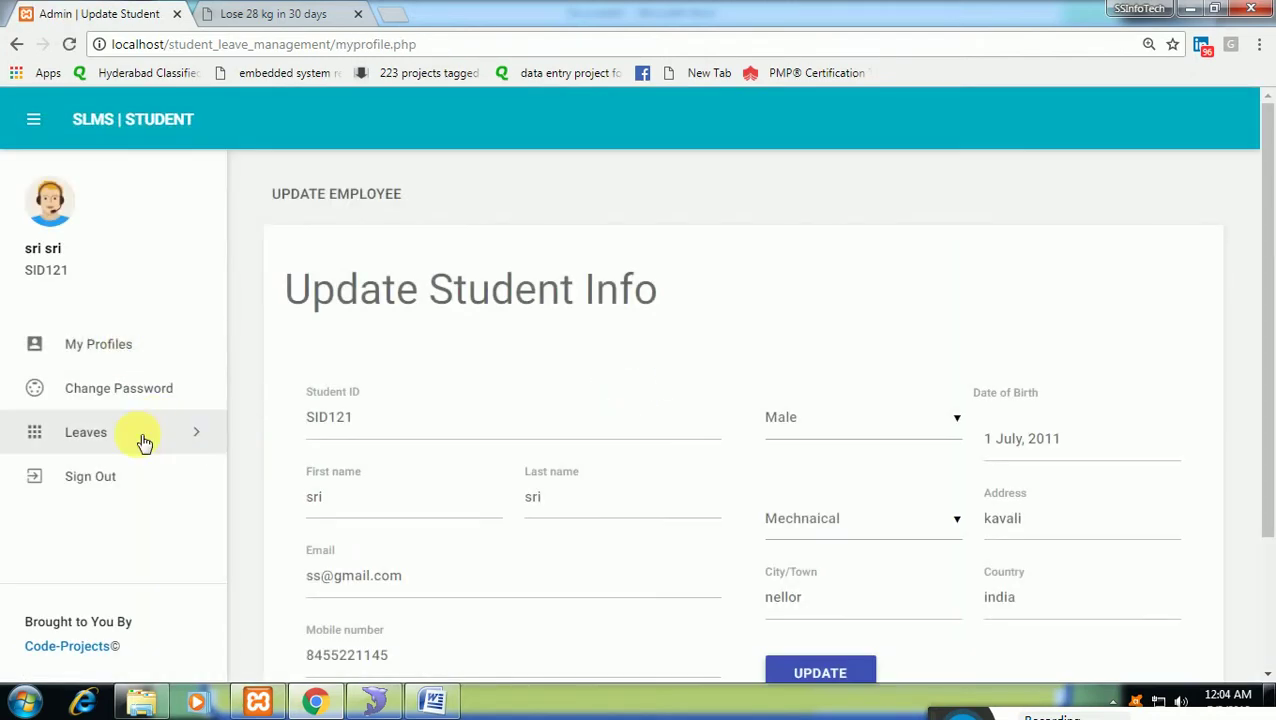
scroll(379, 373, "down", 2)
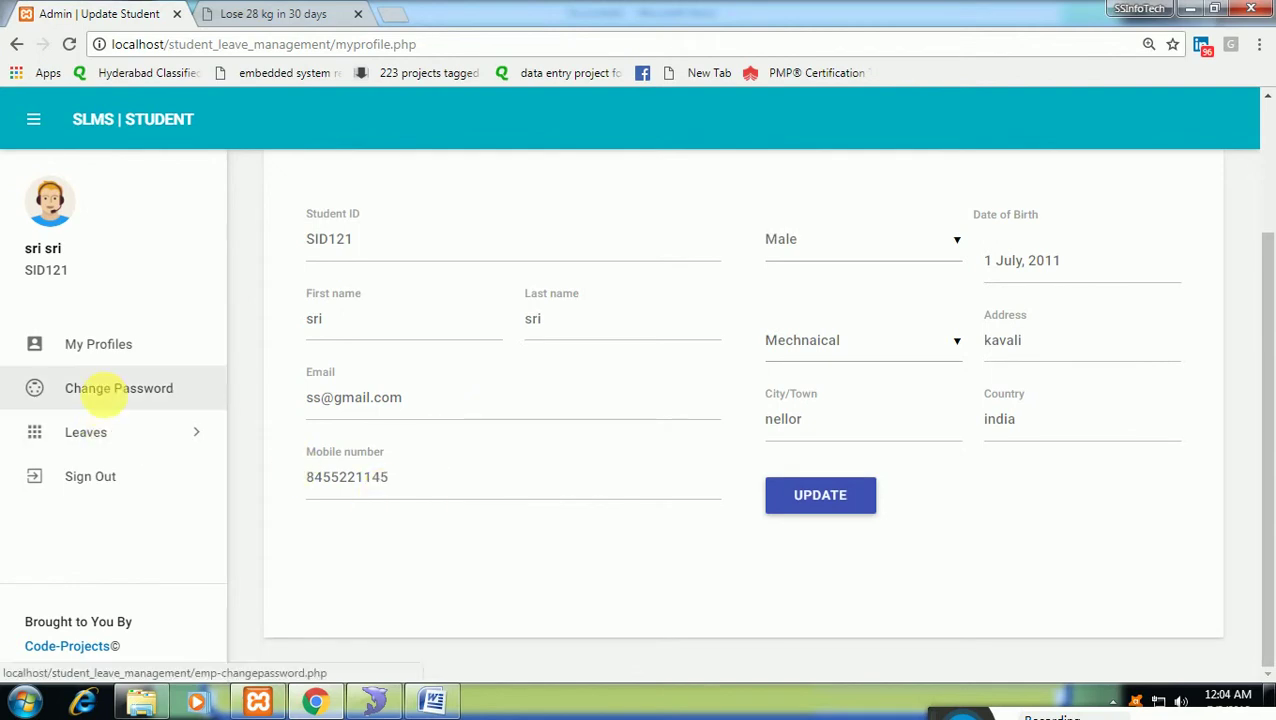
left_click(108, 402)
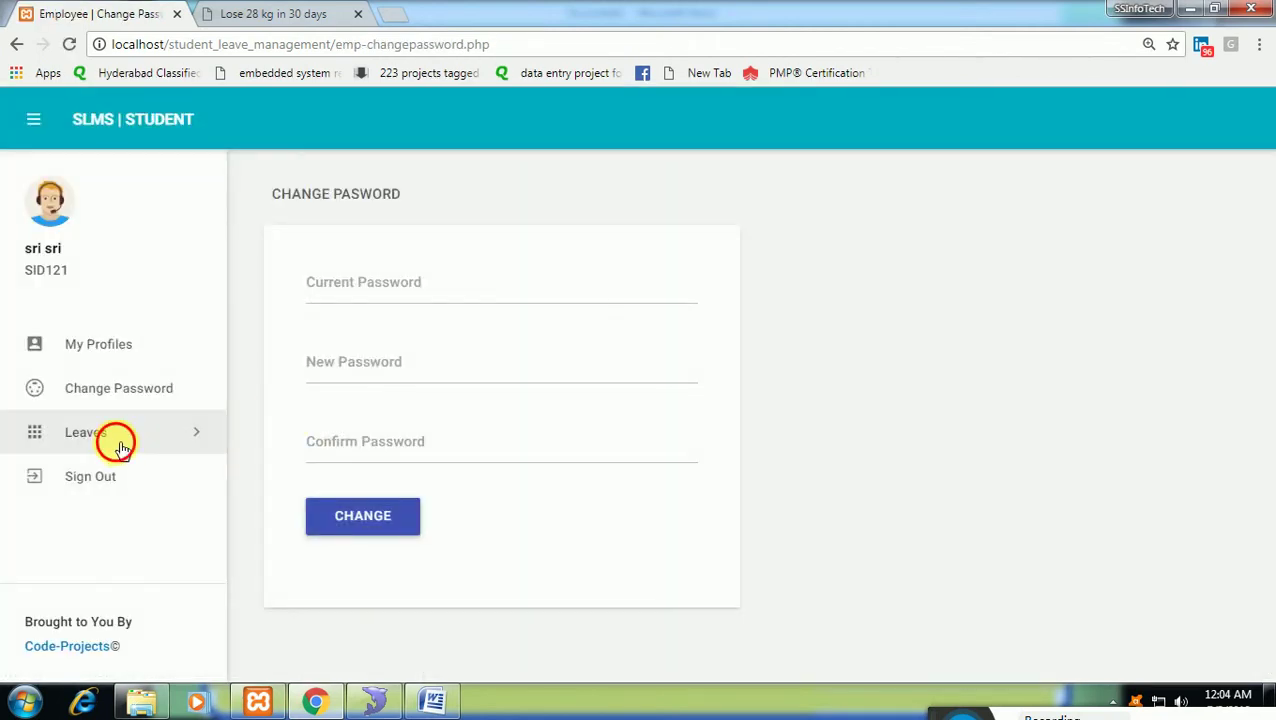
left_click(118, 446)
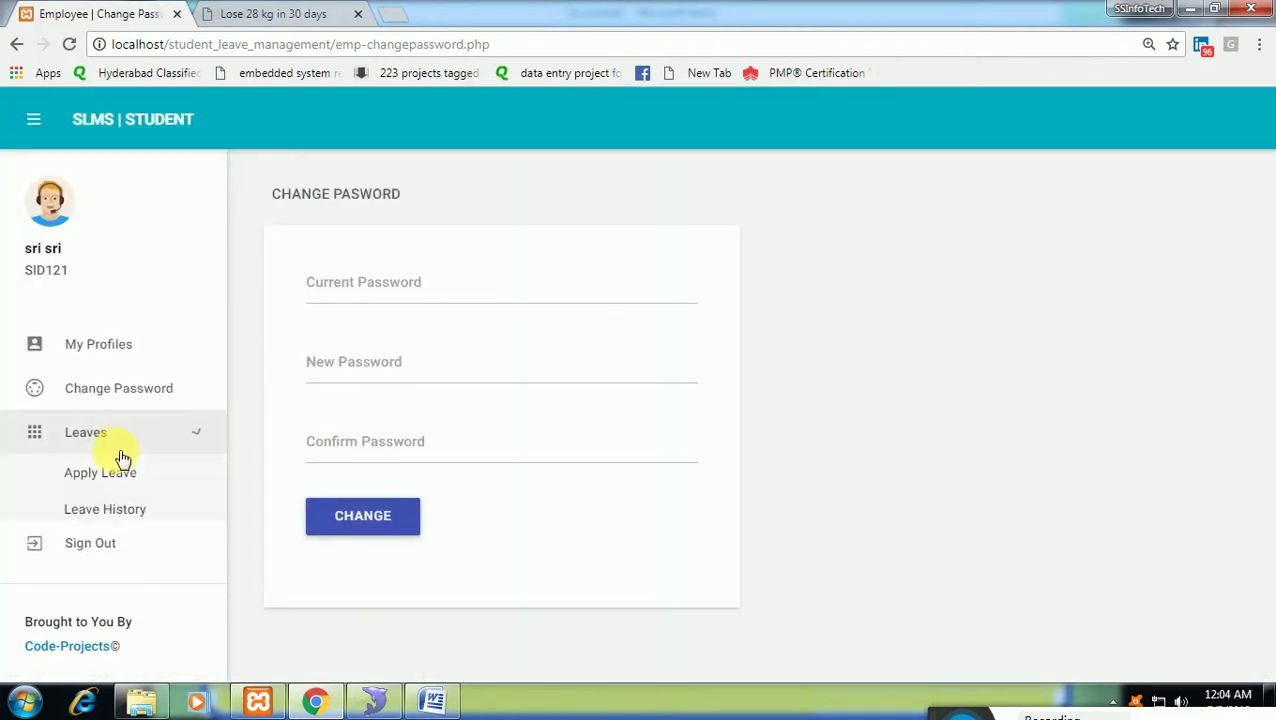
left_click(120, 476)
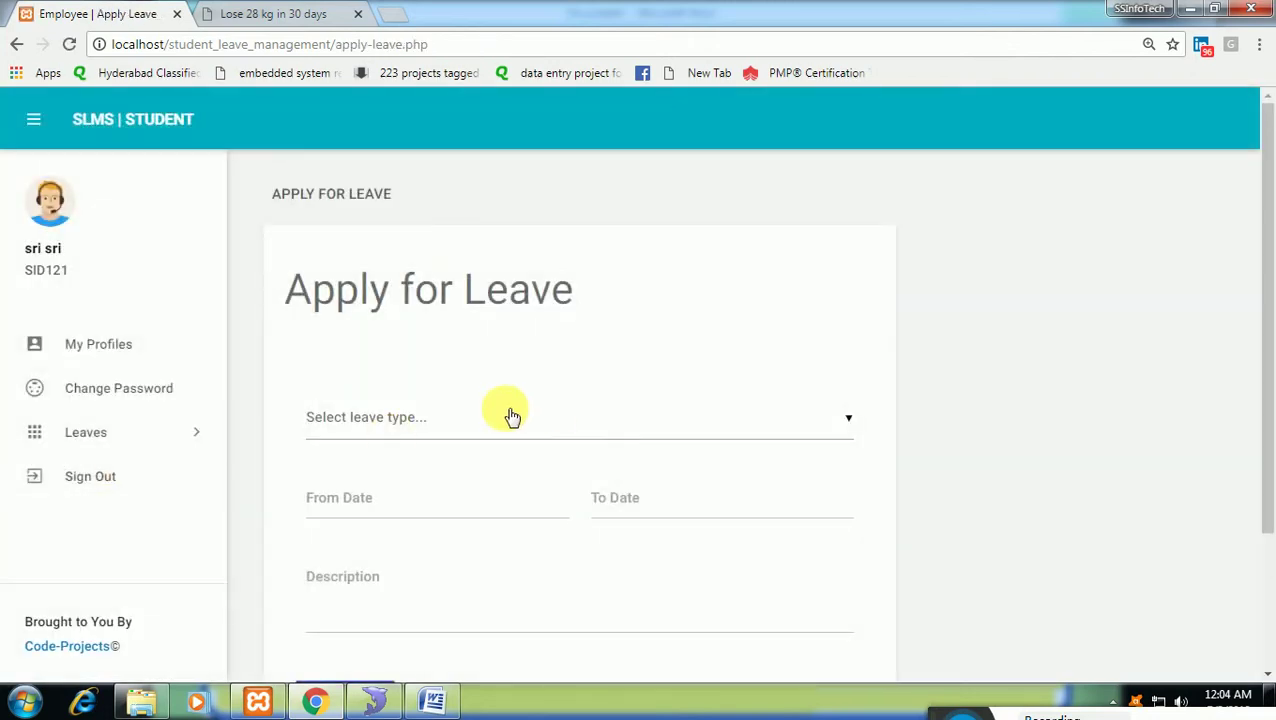
Choose Medical Leave test as the leave type.
left_click(510, 416)
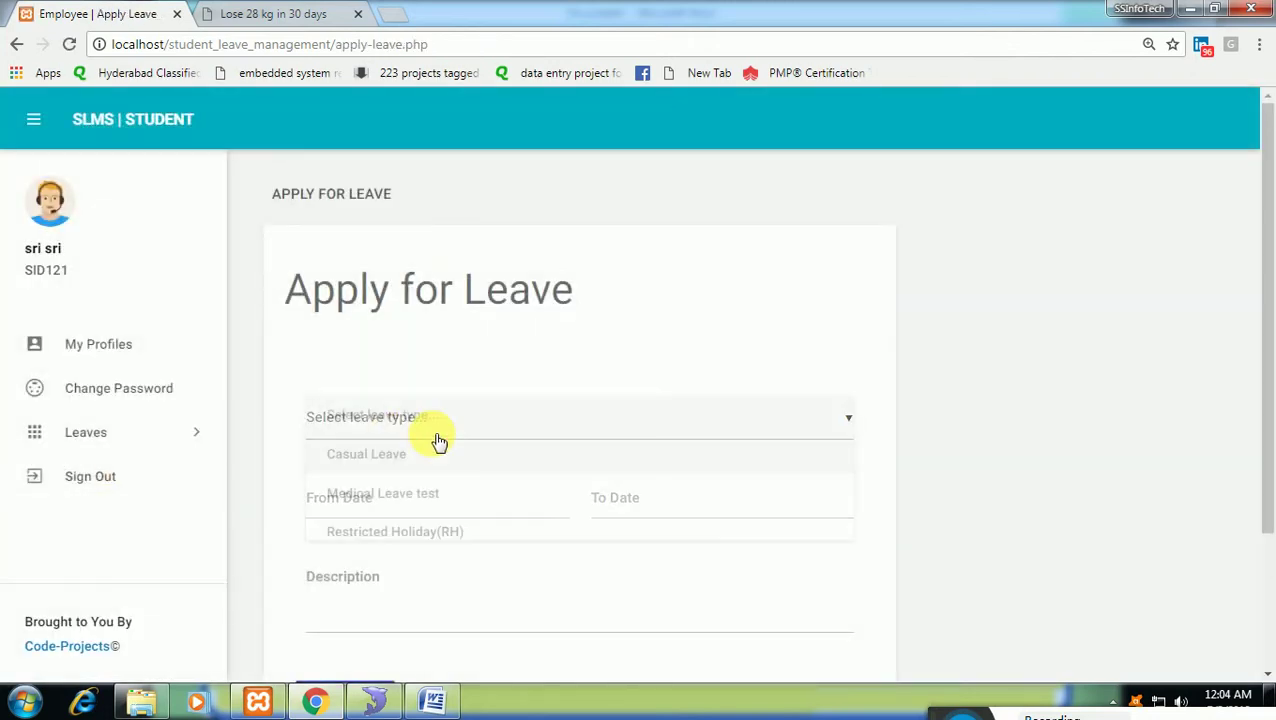
left_click(412, 598)
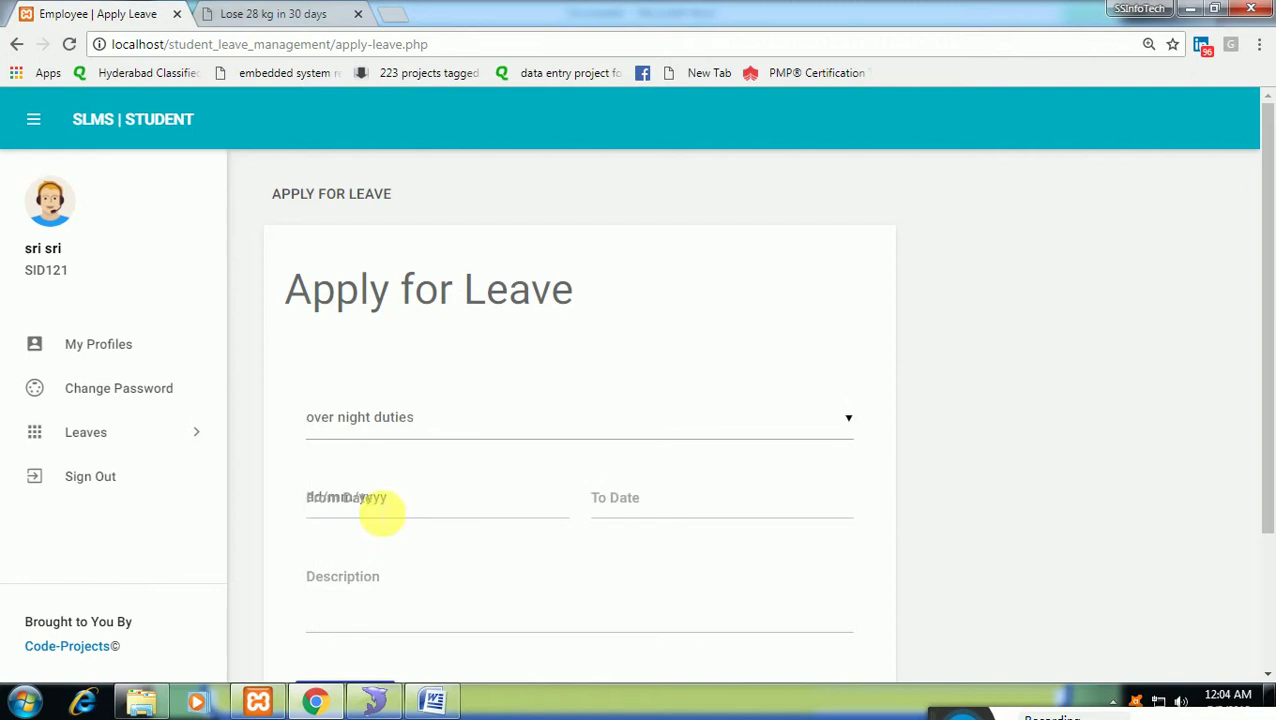
left_click(436, 418)
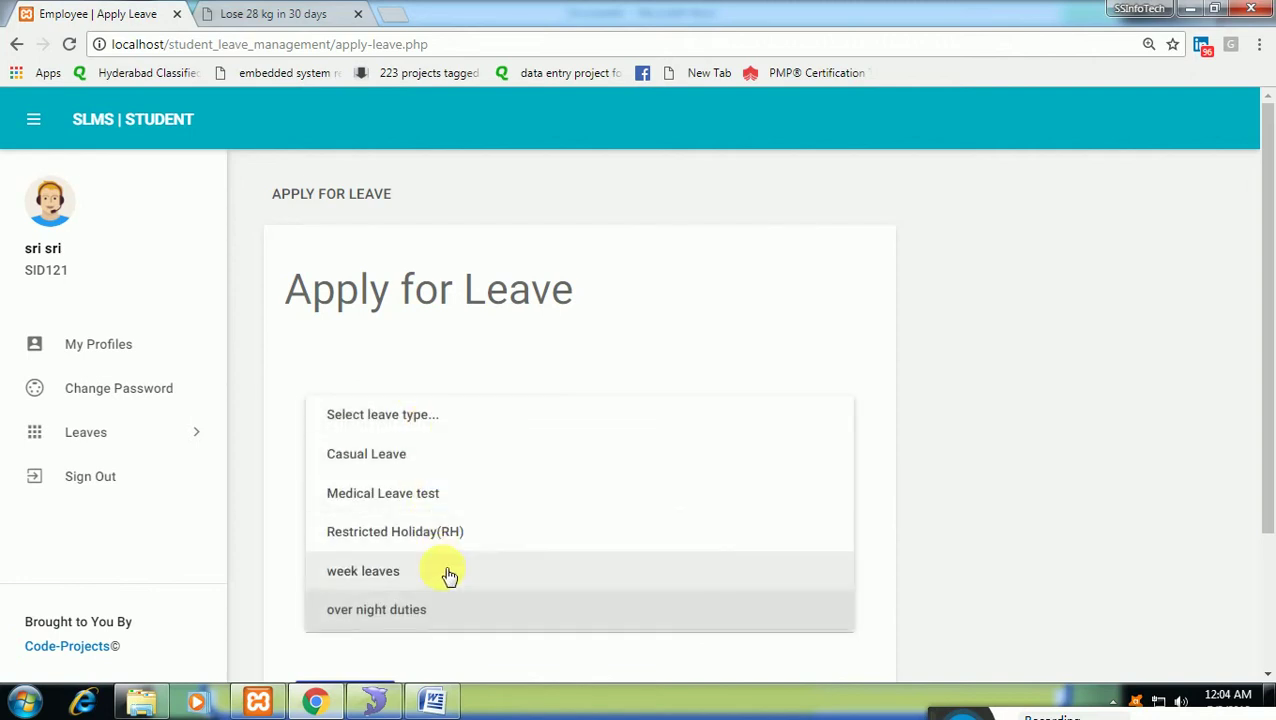
left_click(437, 494)
left_click(427, 495)
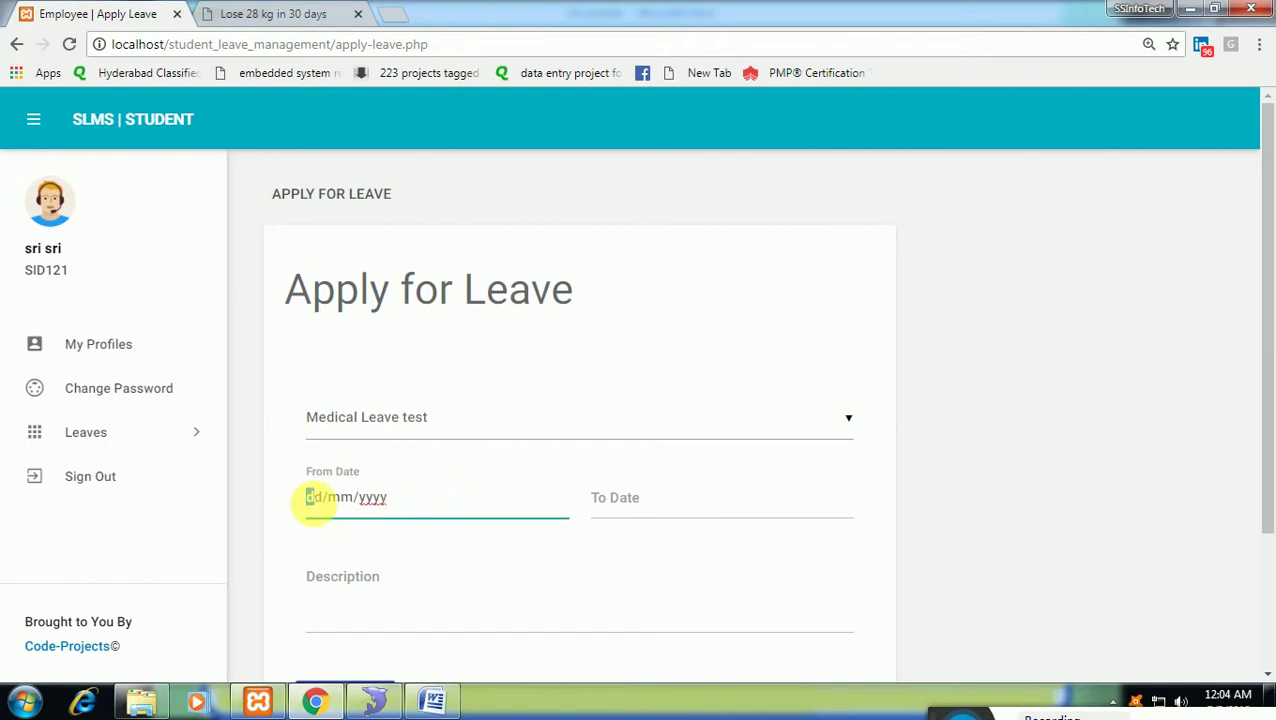
left_click(945, 712)
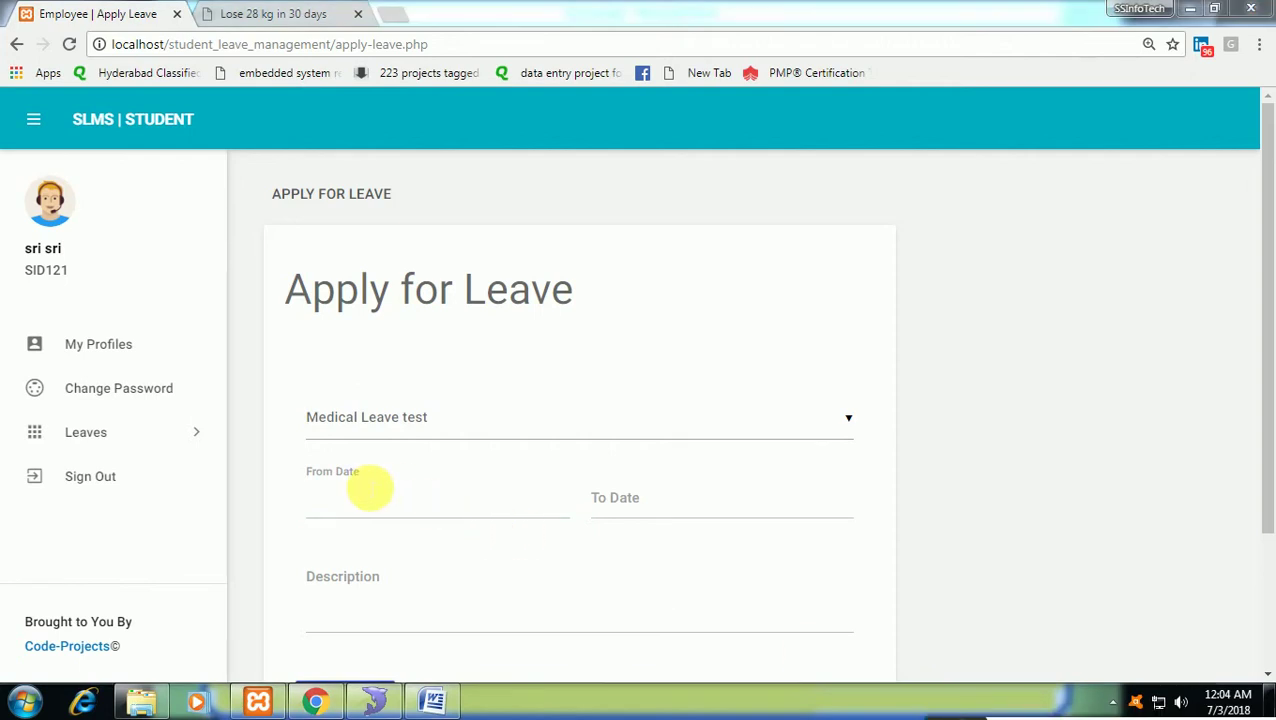
Apply for leave from 04/07/2018 to 09/07/2018 with a fever description.
left_click(337, 510)
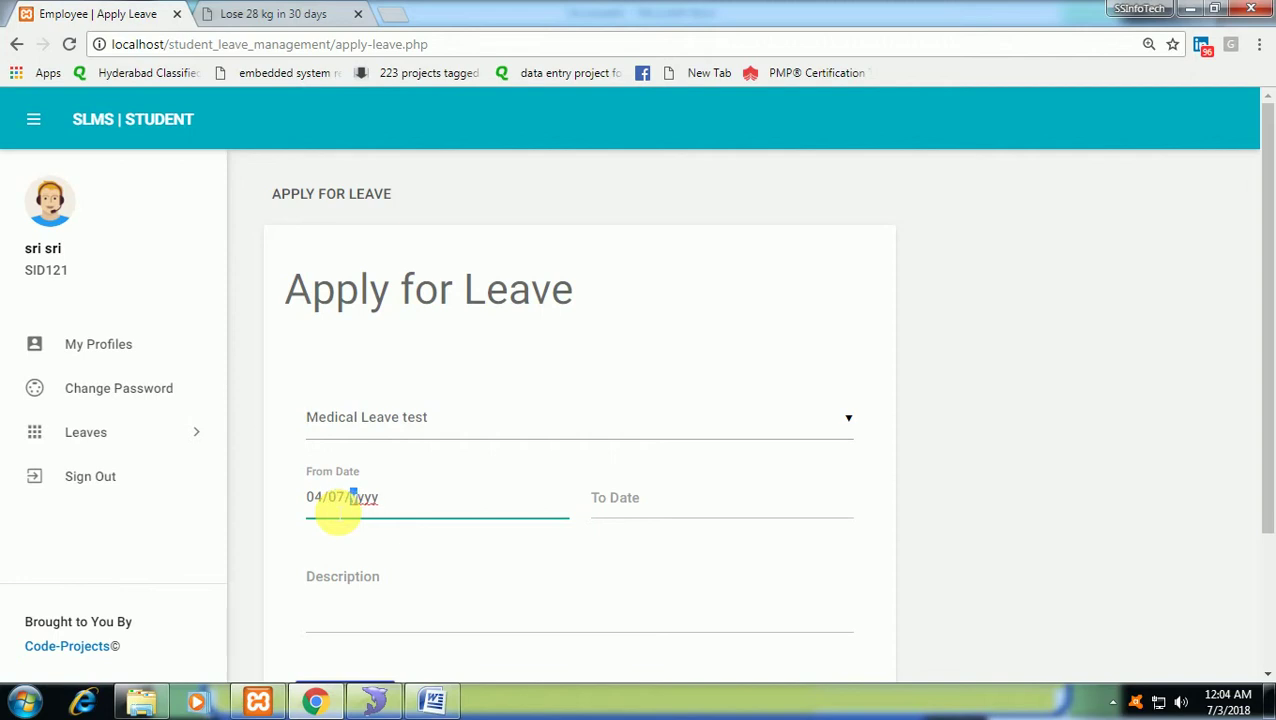
type("04072018")
key("Tab")
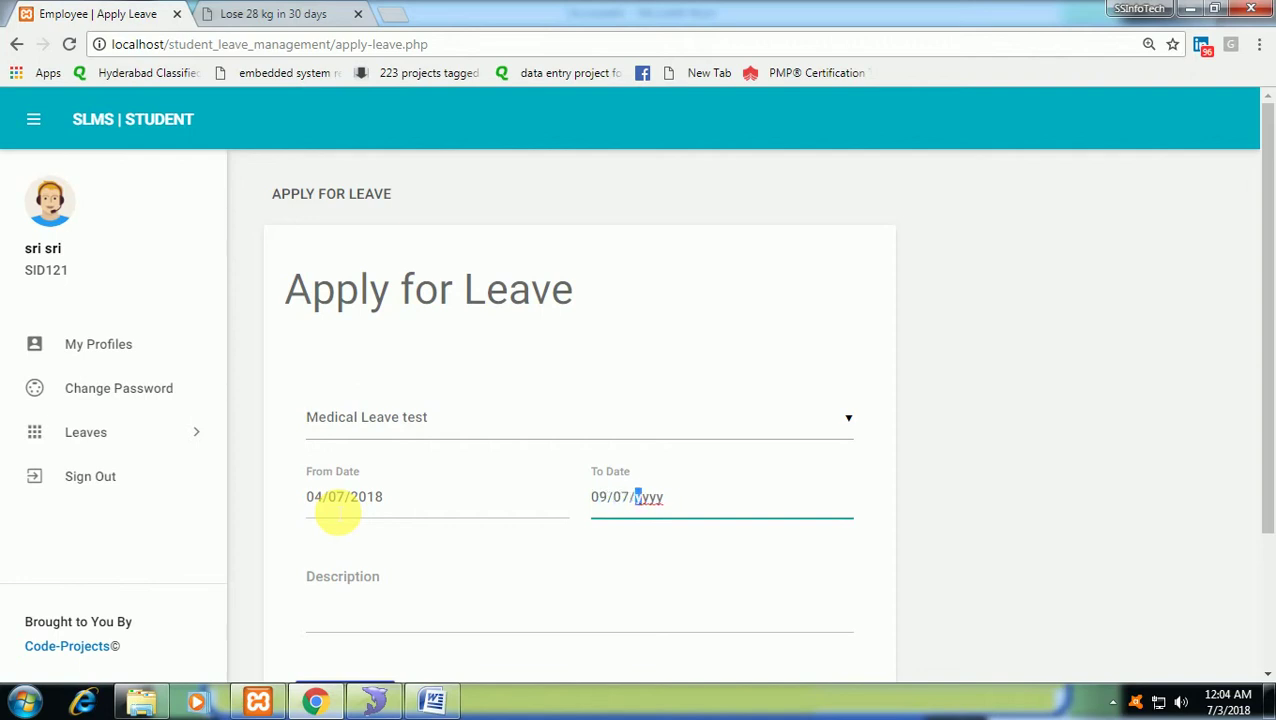
key("Tab")
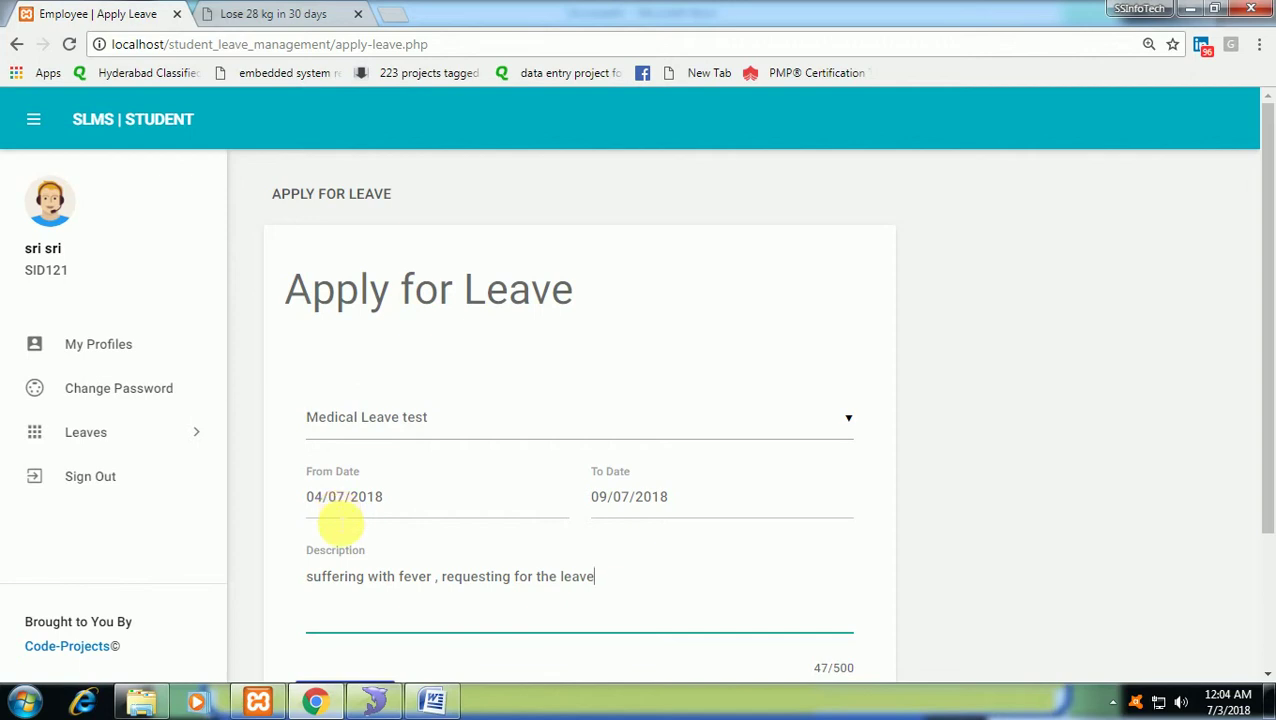
scroll(345, 515, "down", 2)
left_click(386, 522)
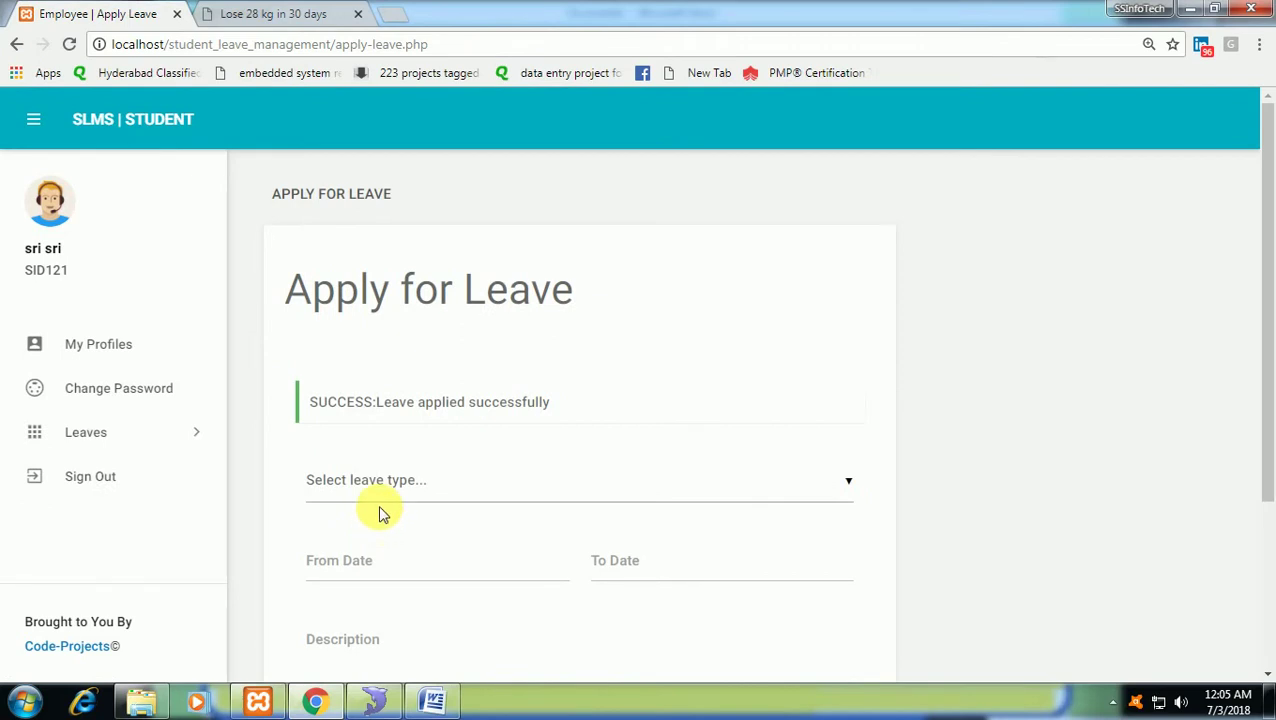
Confirm in Leave History that the request awaits approval, then sign out.
left_click(173, 447)
left_click(153, 514)
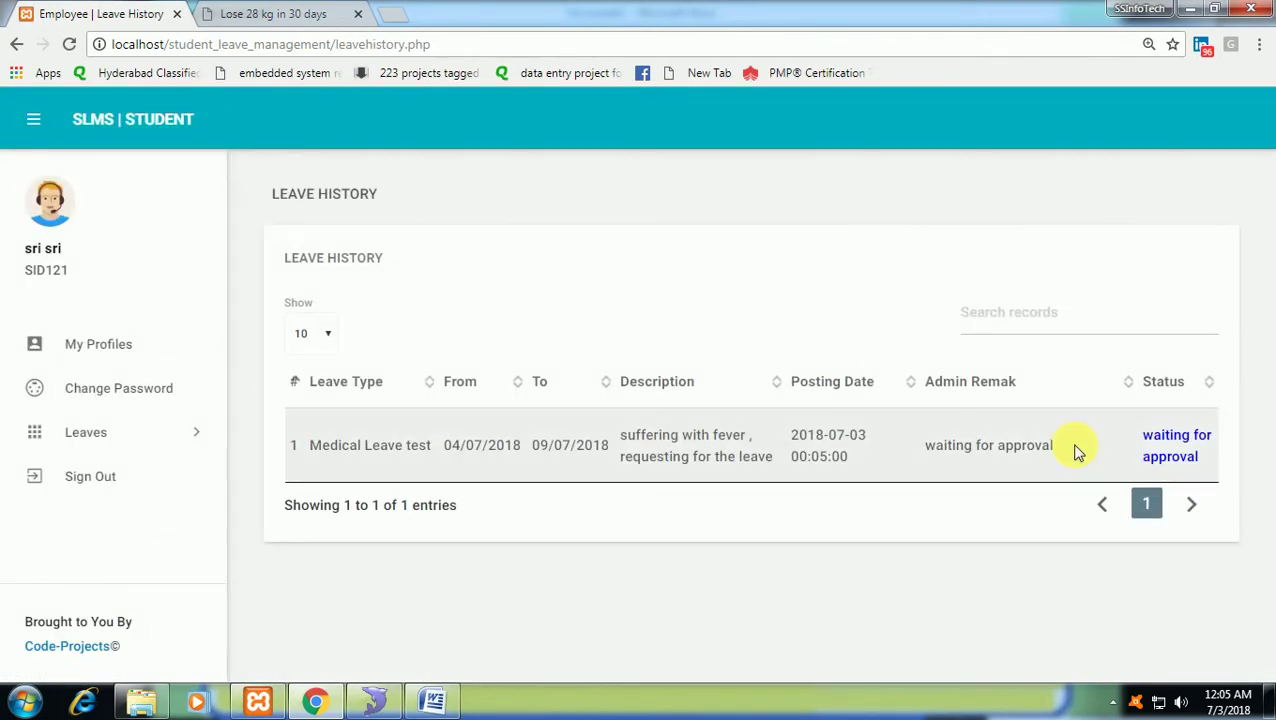
left_click(120, 487)
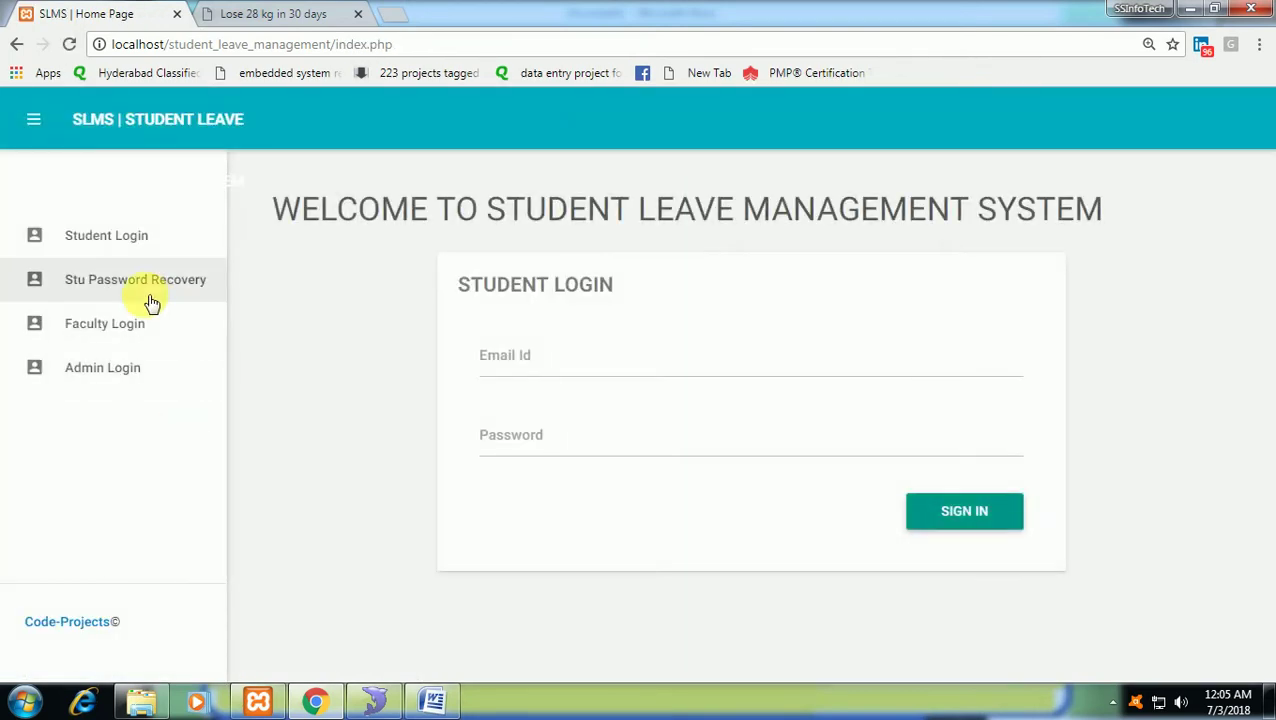
Log in to the faculty portal with the faculty username and password and open All Leaves.
left_click(150, 324)
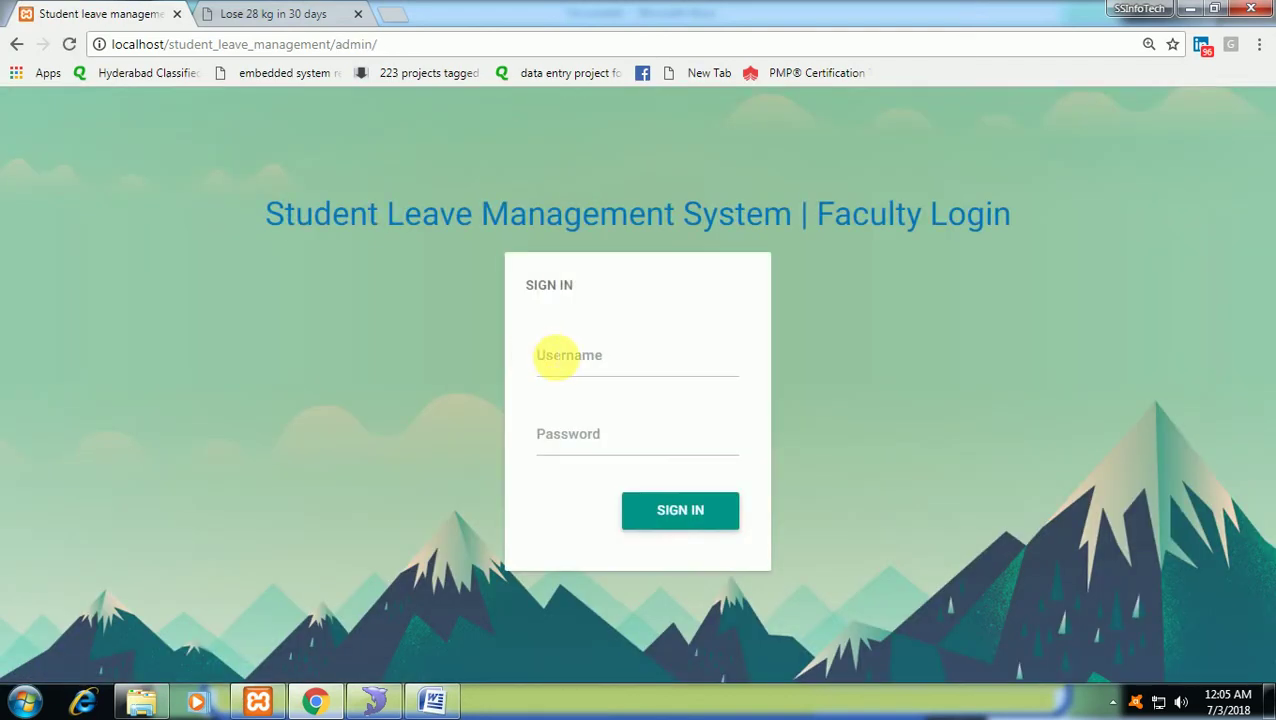
left_click(548, 355)
type("faculty")
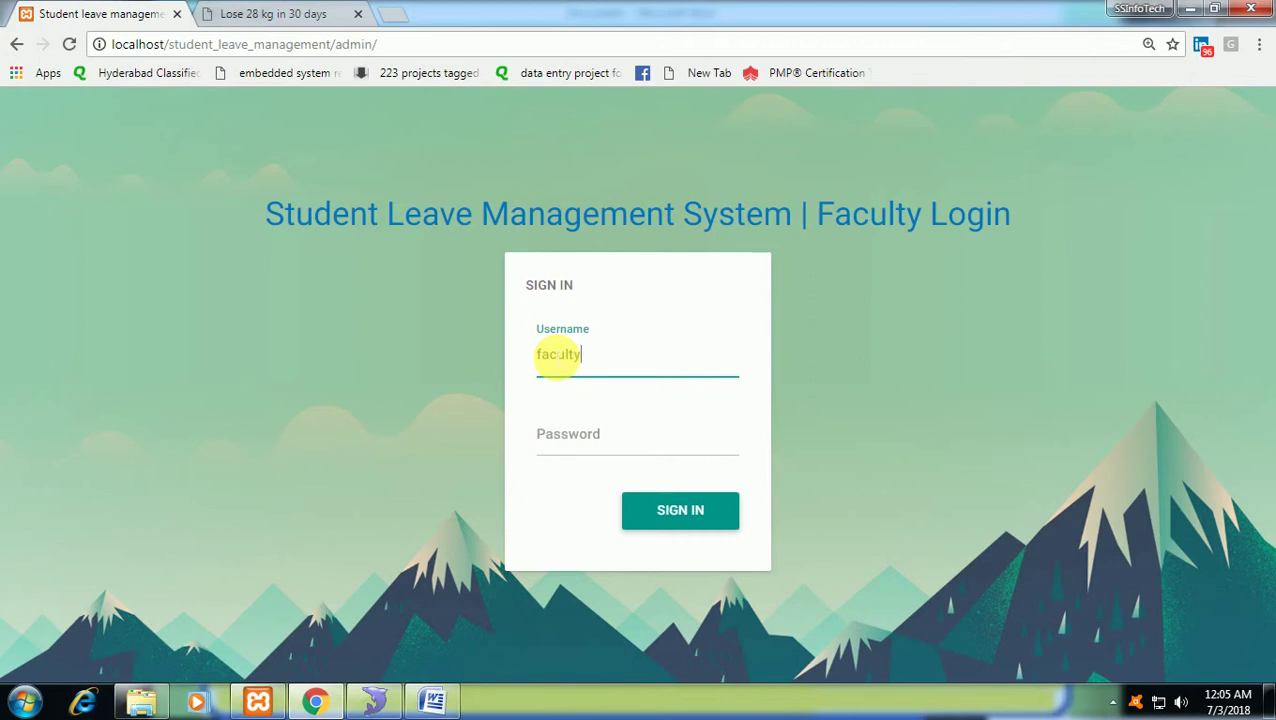
key("Tab")
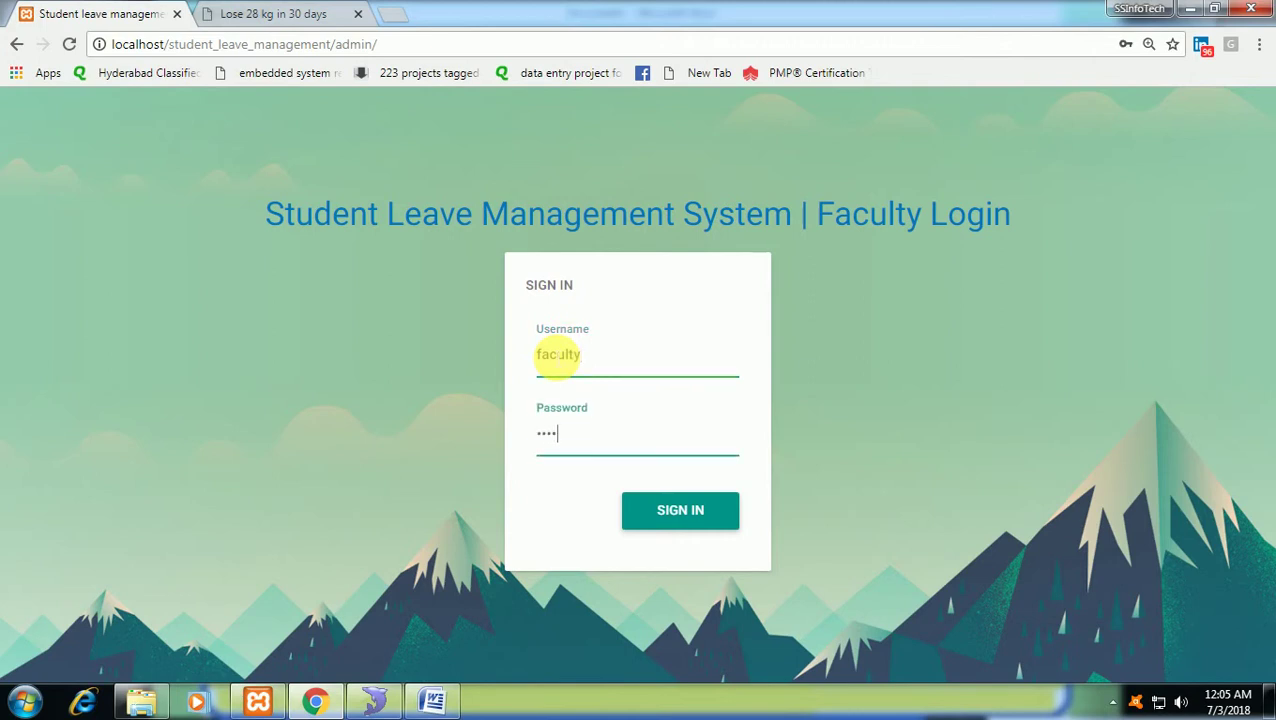
key("Return")
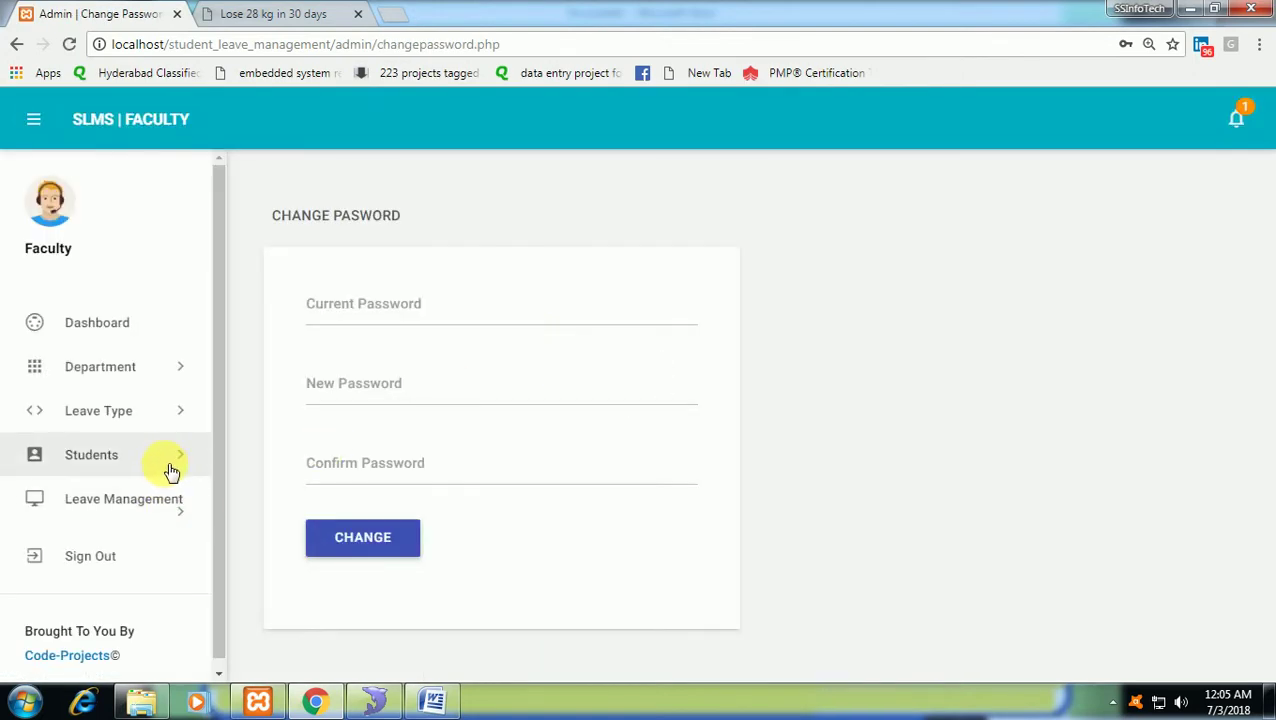
left_click(165, 499)
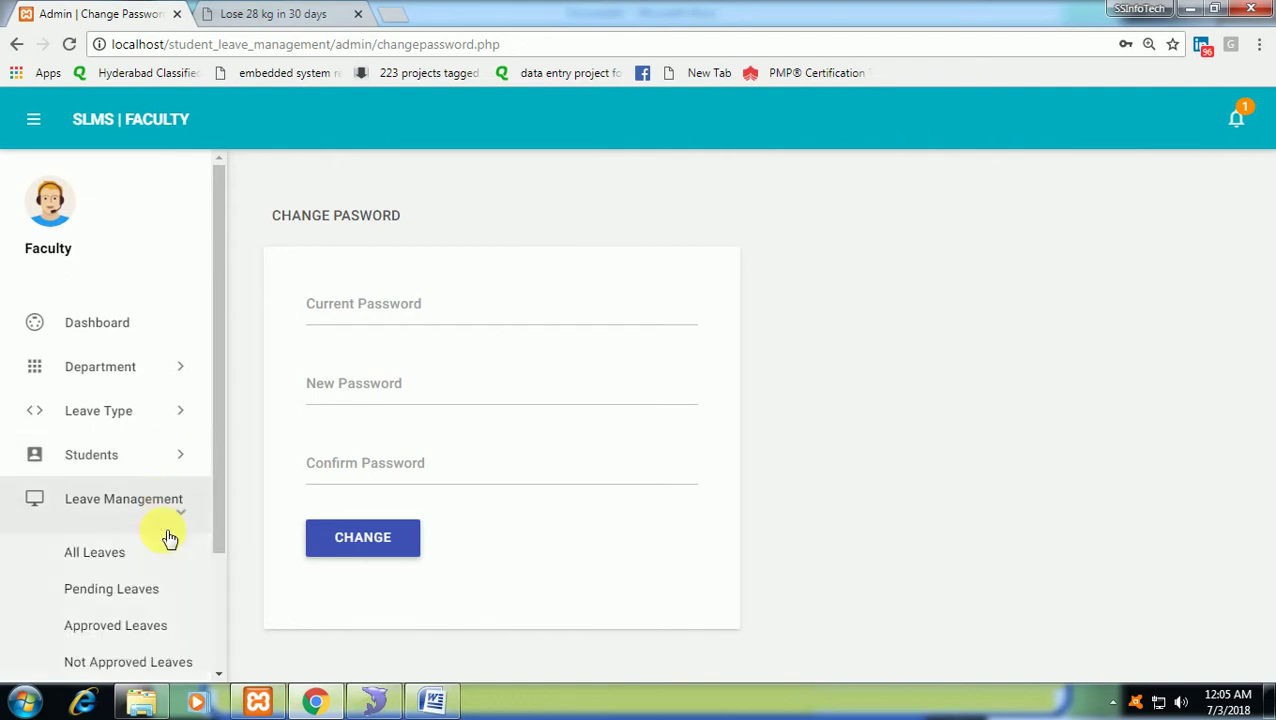
left_click(167, 528)
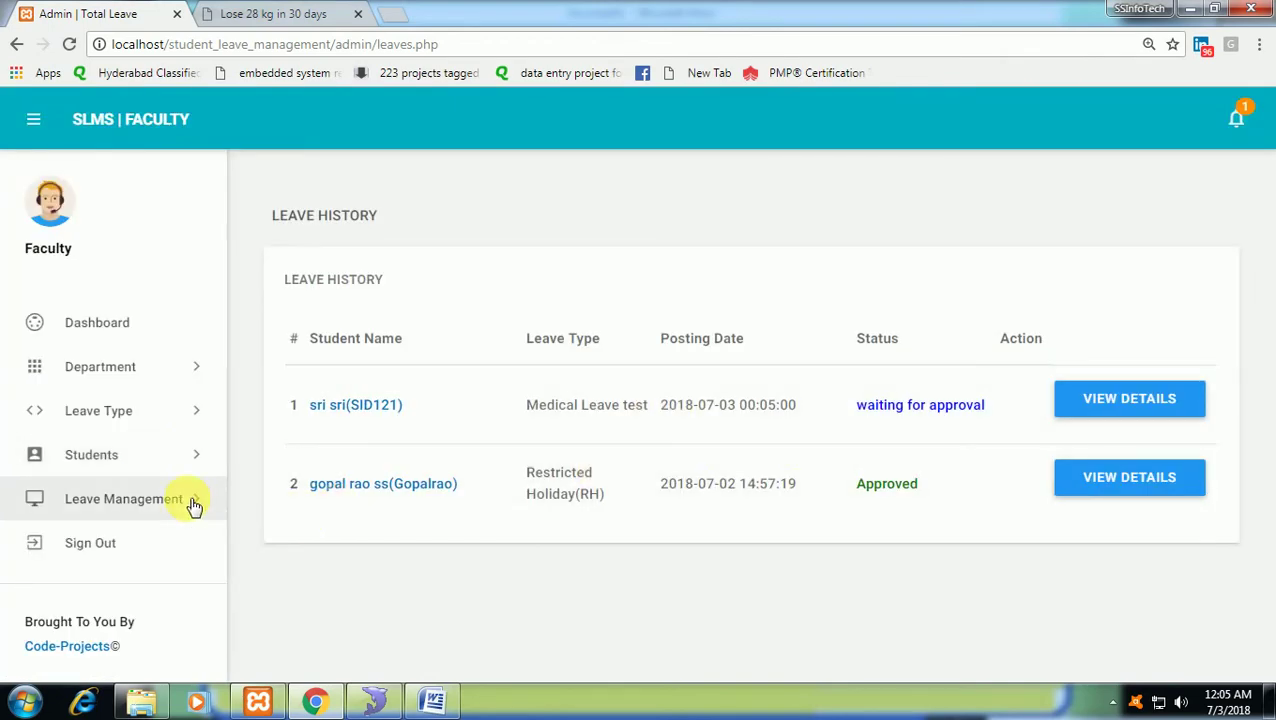
Open the details of the Medical Leave test request from Pending Leaves.
left_click(193, 505)
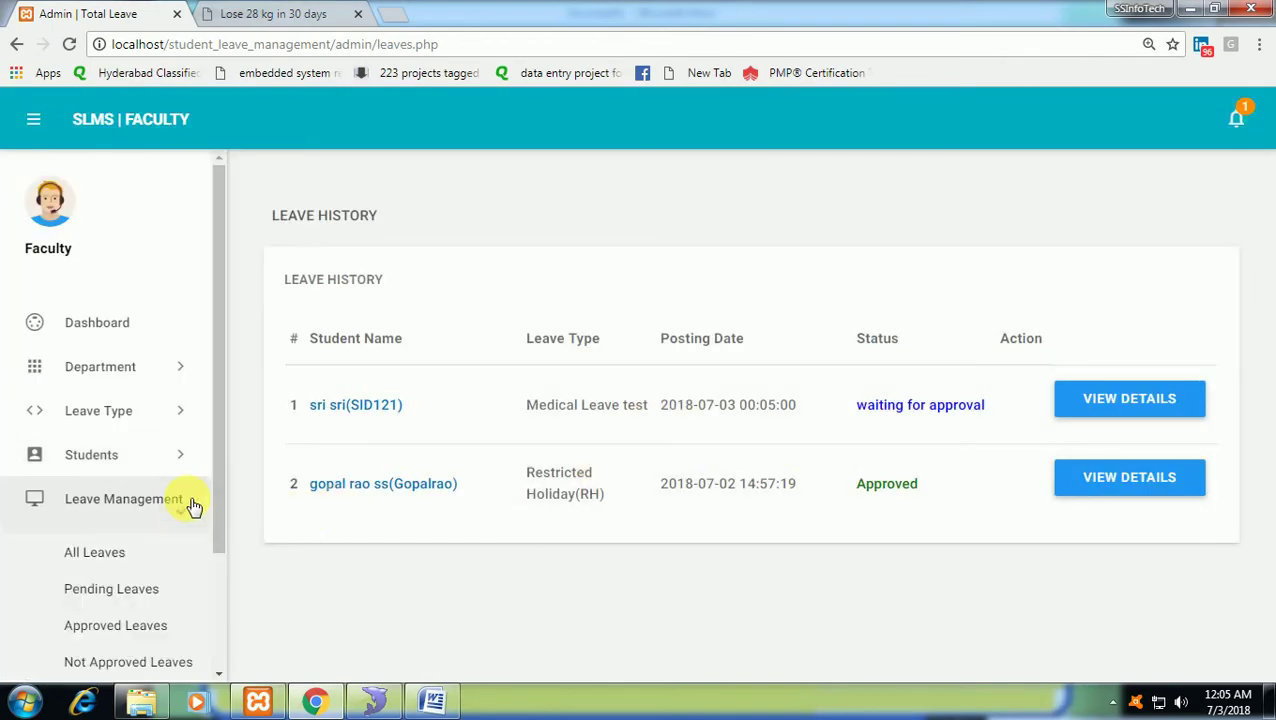
left_click(158, 588)
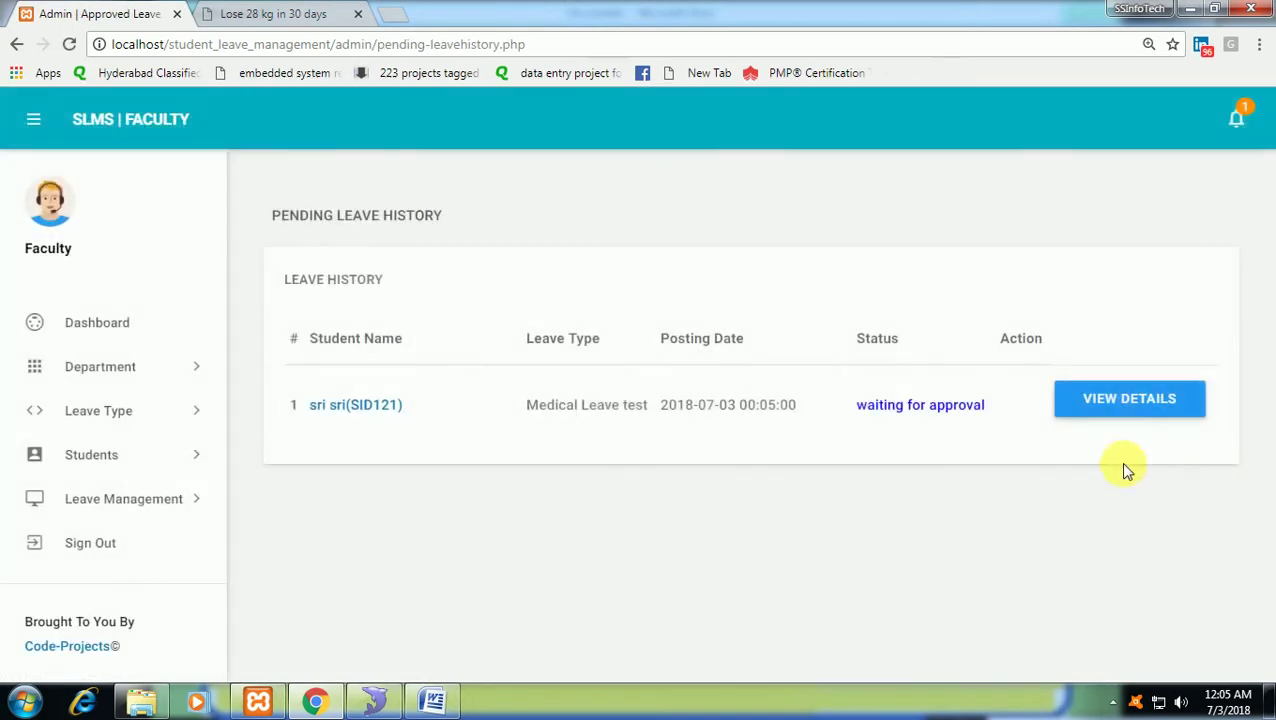
left_click(1117, 412)
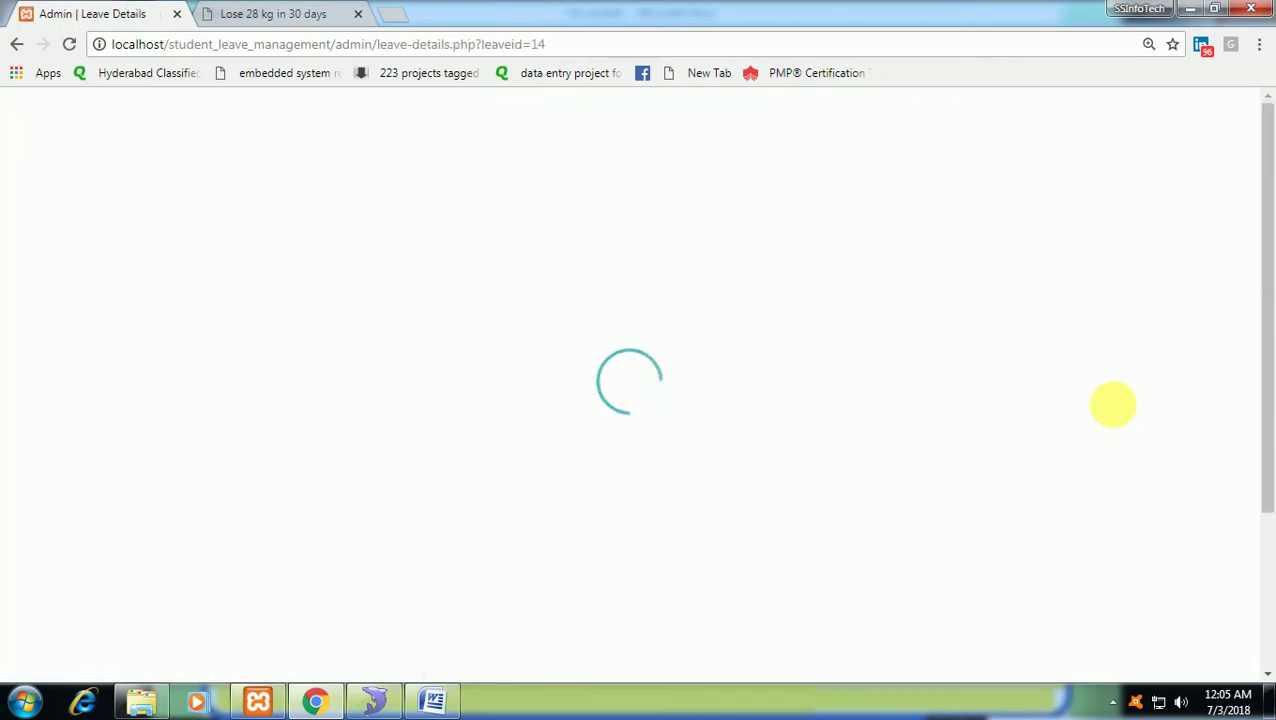
scroll(1117, 425, "down", 3)
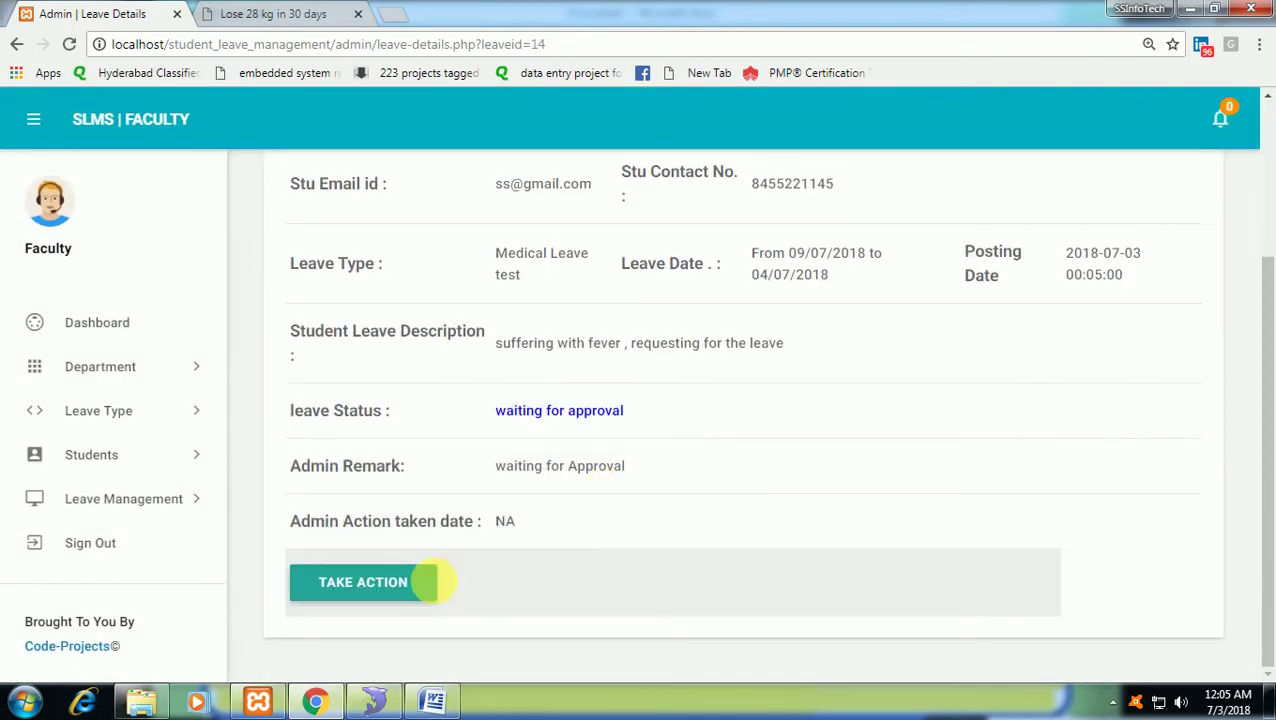
Set the leave's action to Approved with the remark 'accepted' and submit it.
left_click(430, 581)
left_click(473, 250)
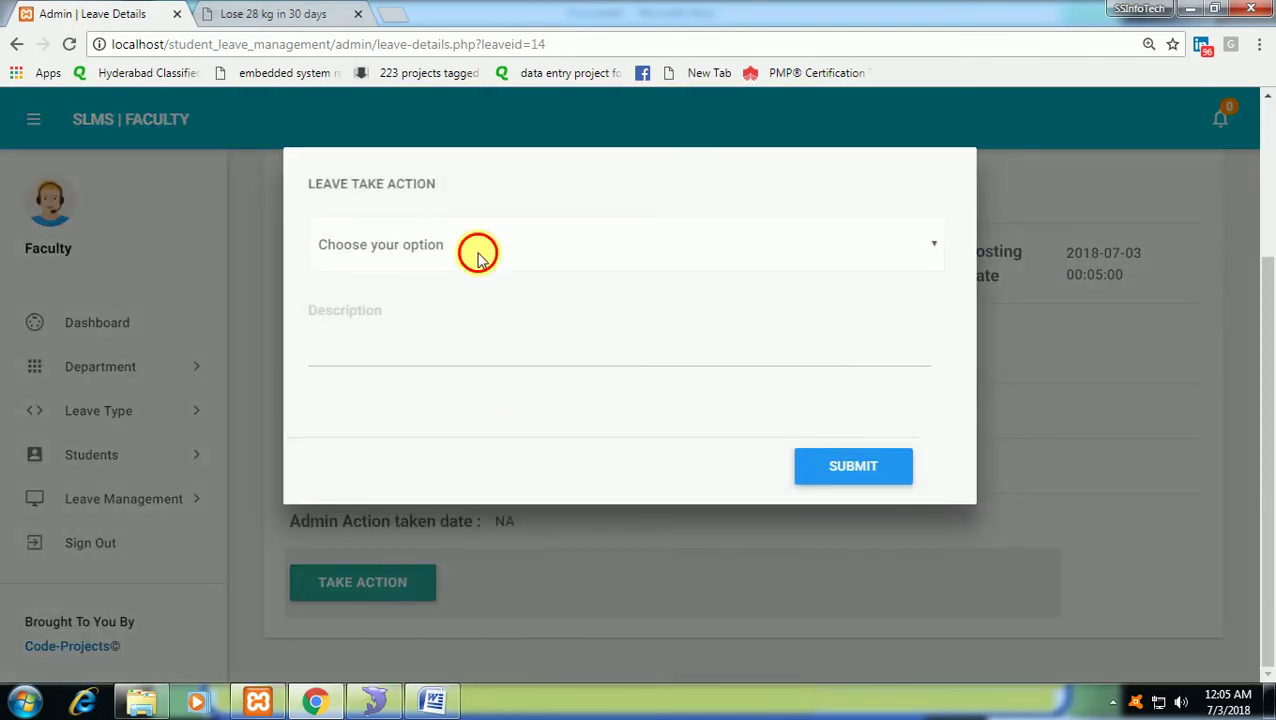
left_click(478, 301)
left_click(489, 338)
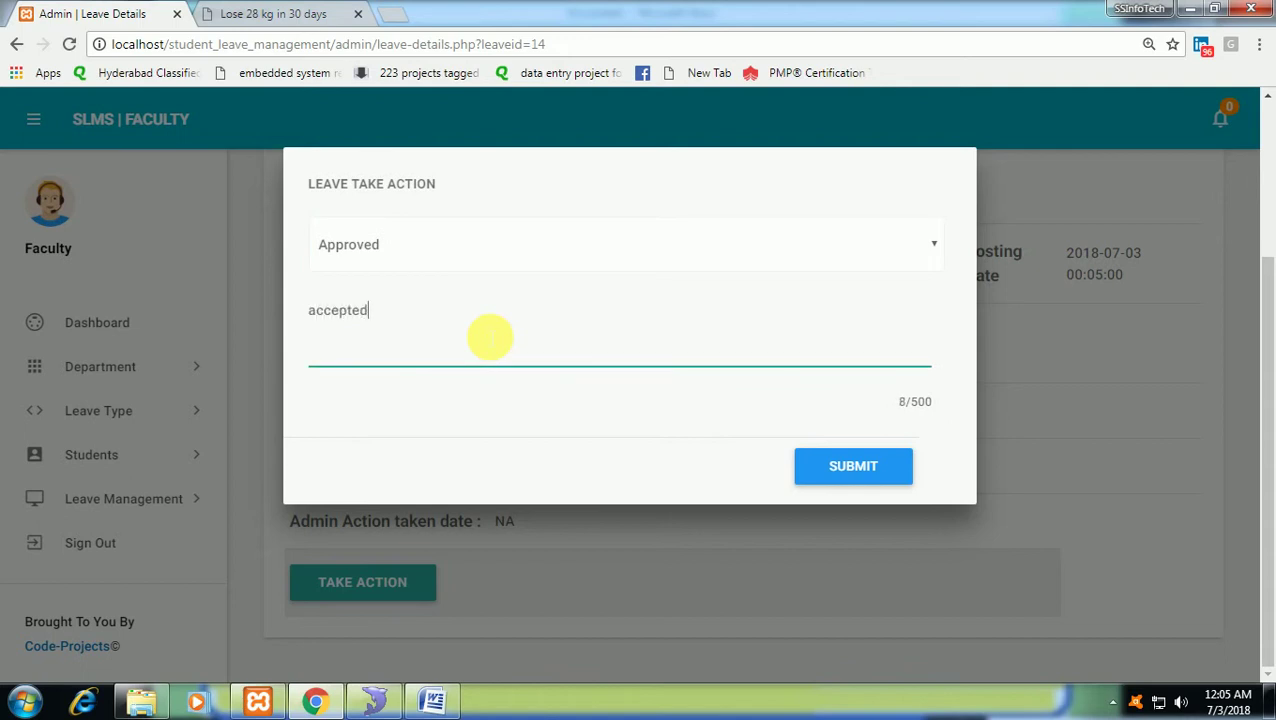
left_click(820, 464)
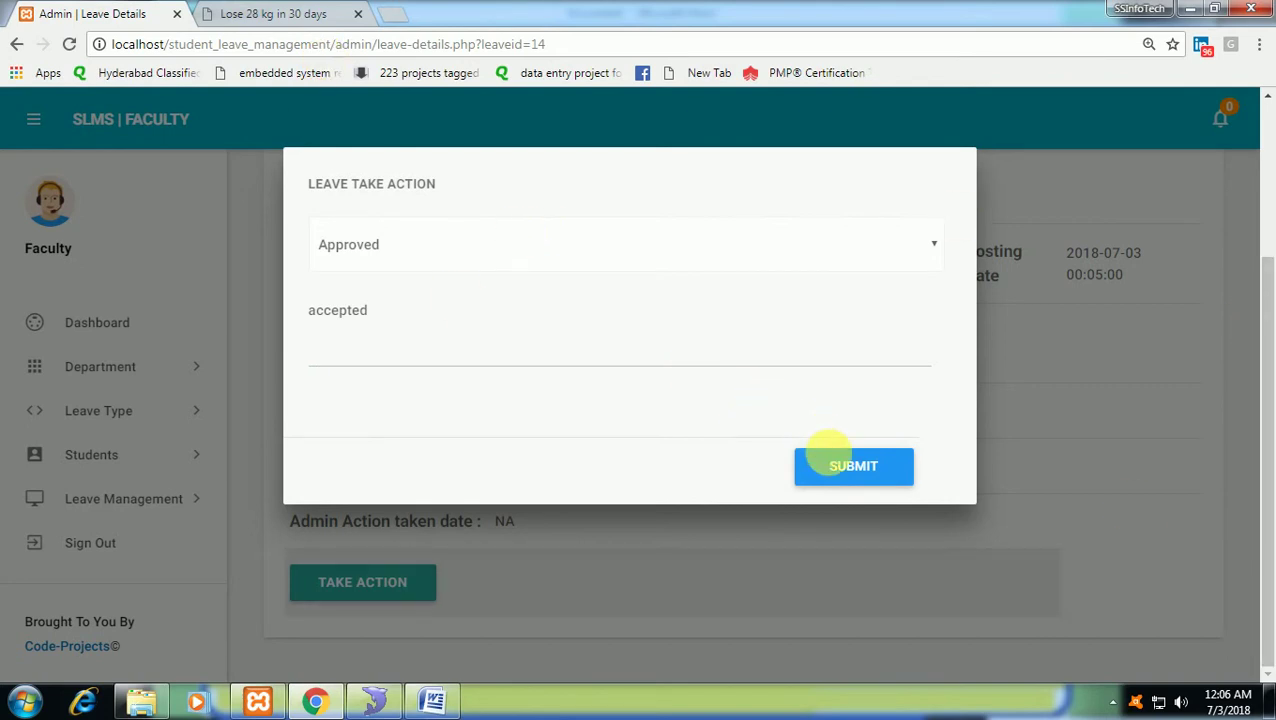
left_click(836, 466)
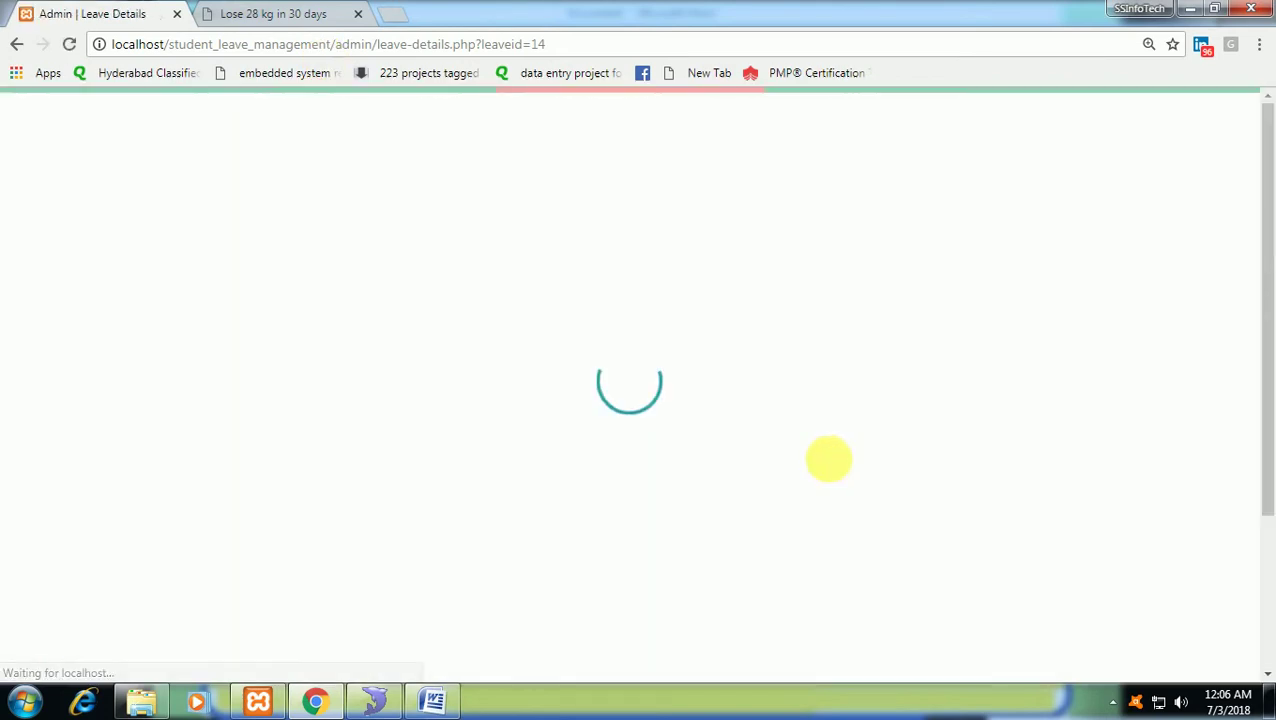
scroll(343, 568, "down", 3)
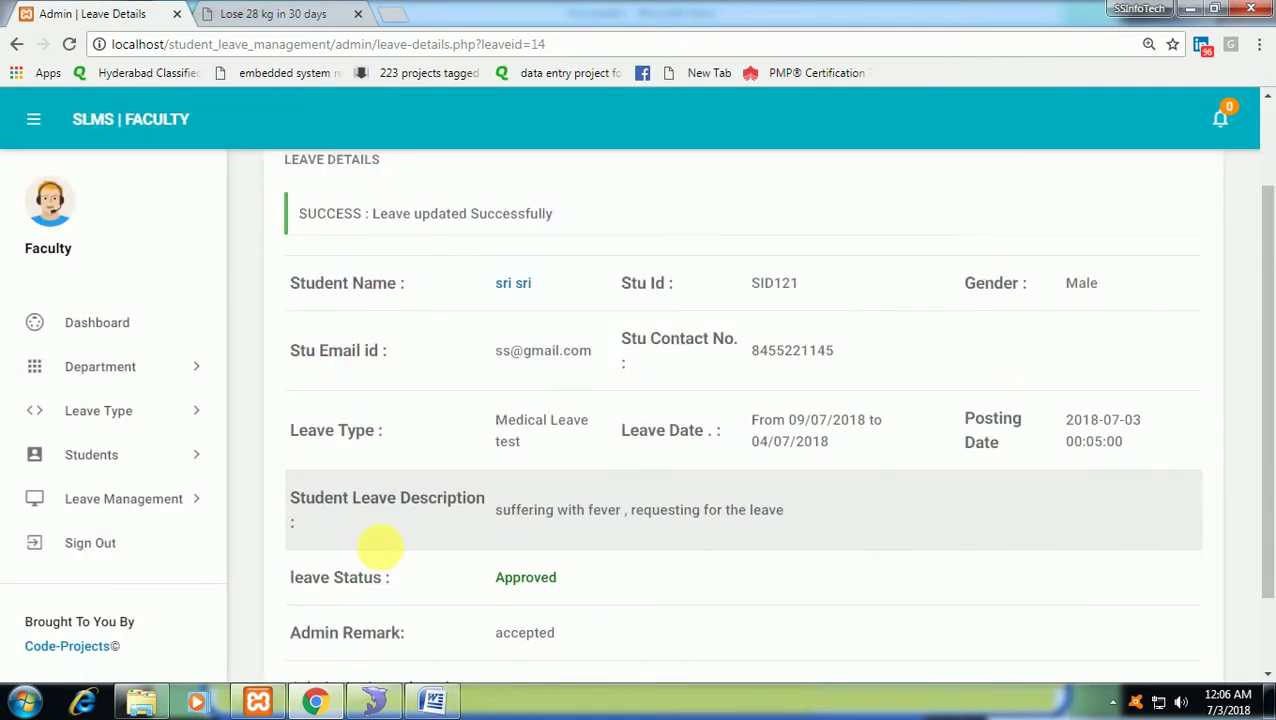
Review the Approved Leaves and Not Approved Leaves lists, then sign out of the faculty portal.
left_click(155, 498)
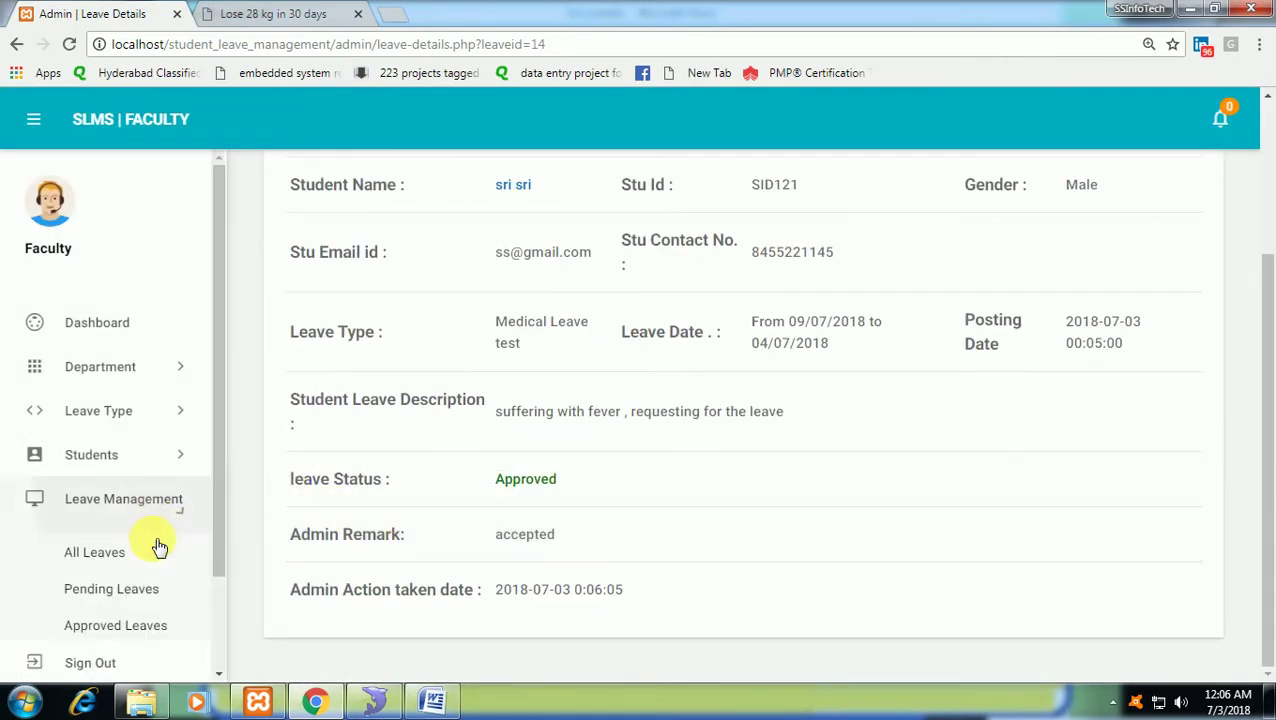
left_click(148, 622)
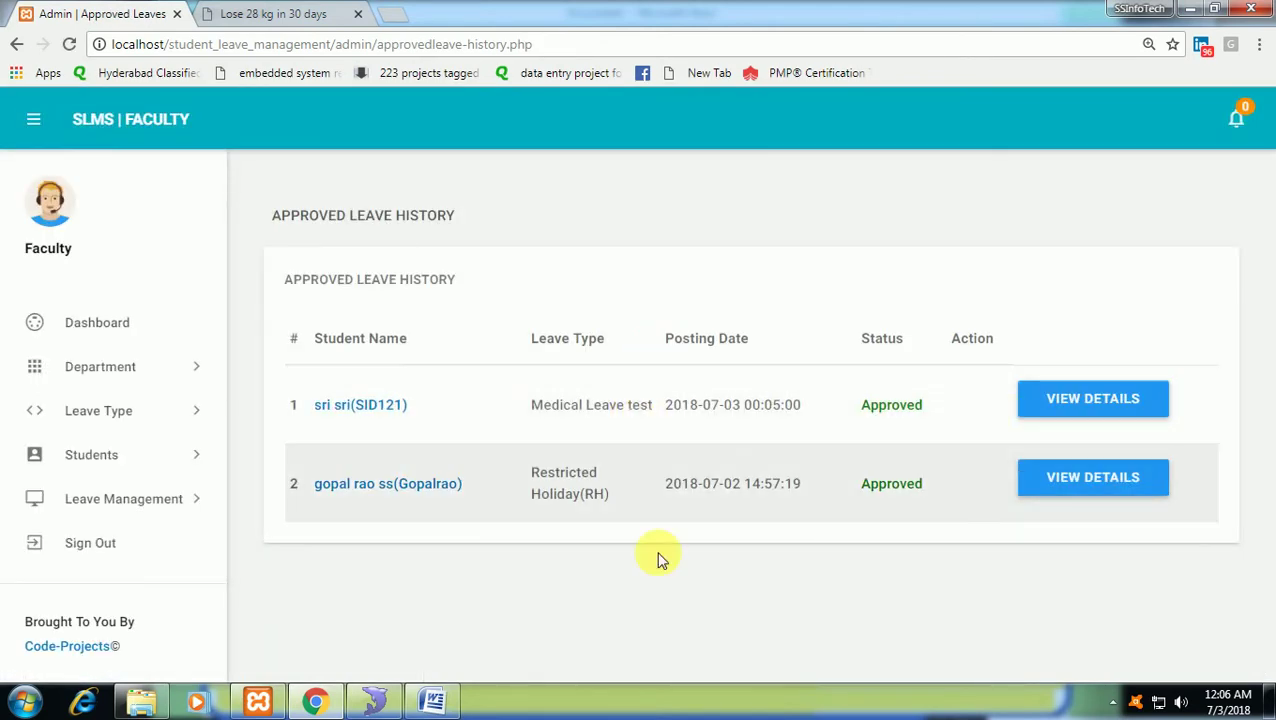
left_click(160, 498)
scroll(152, 566, "down", 2)
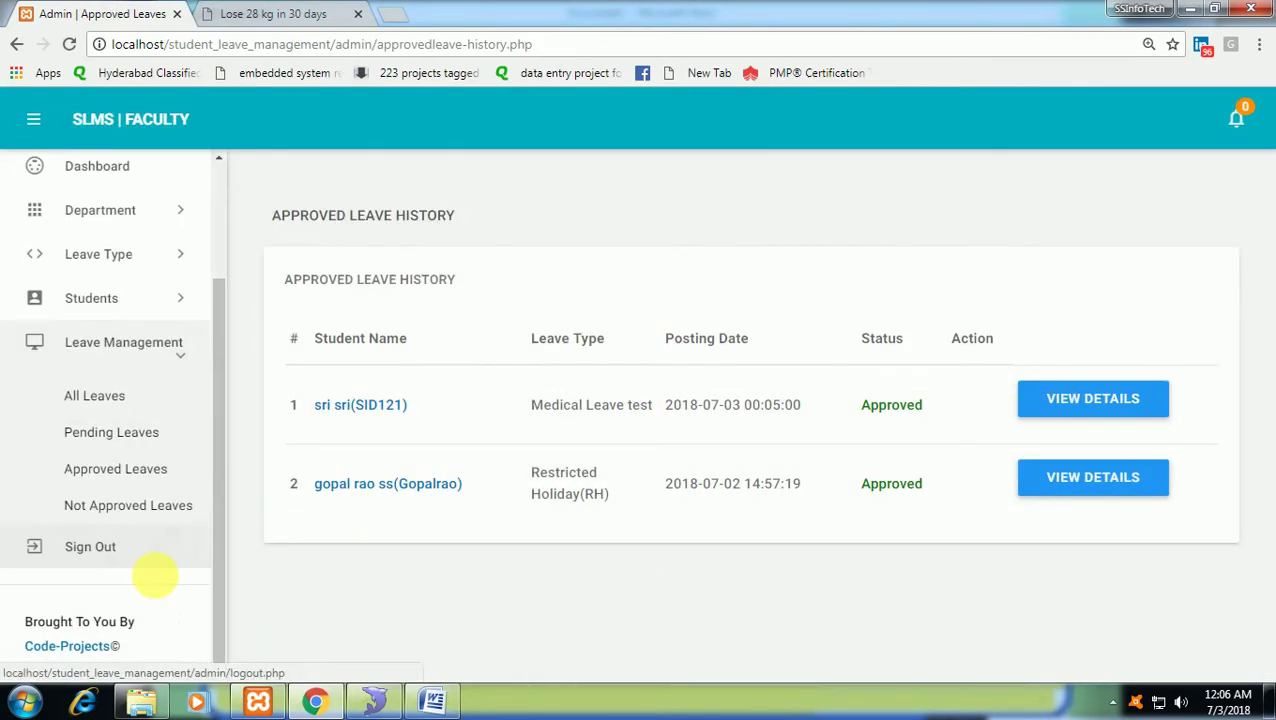
left_click(145, 507)
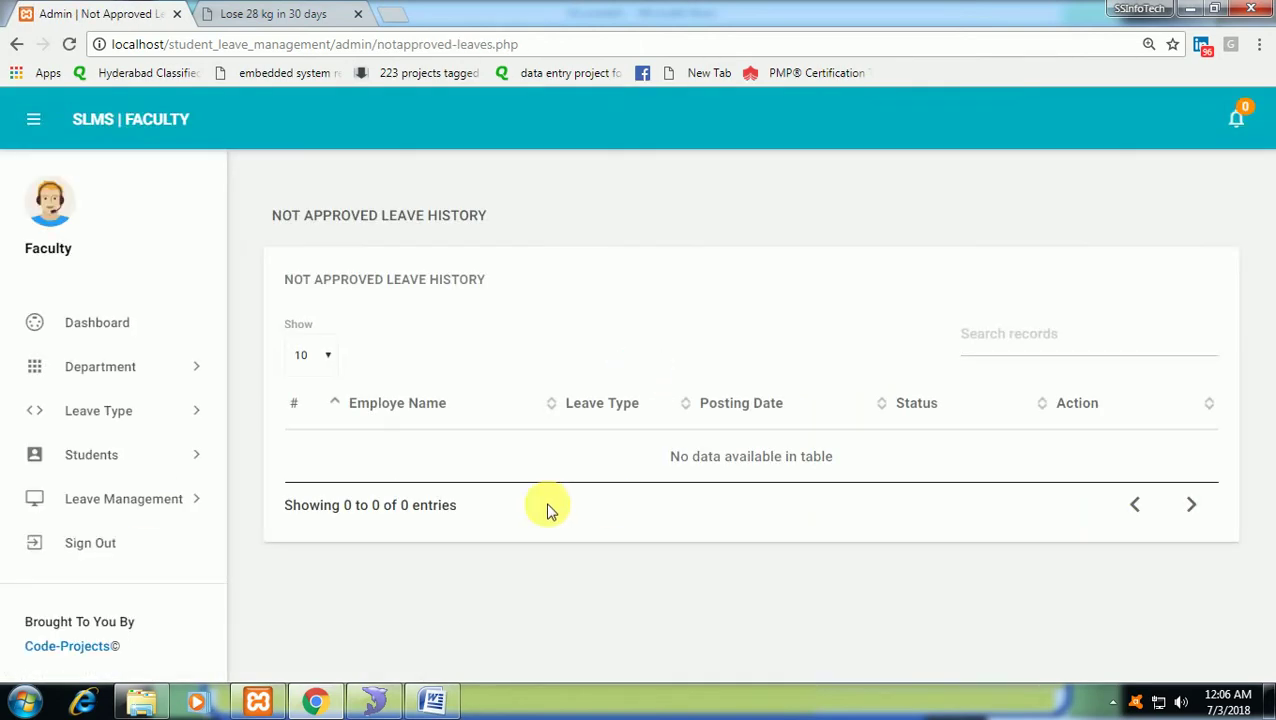
left_click(137, 543)
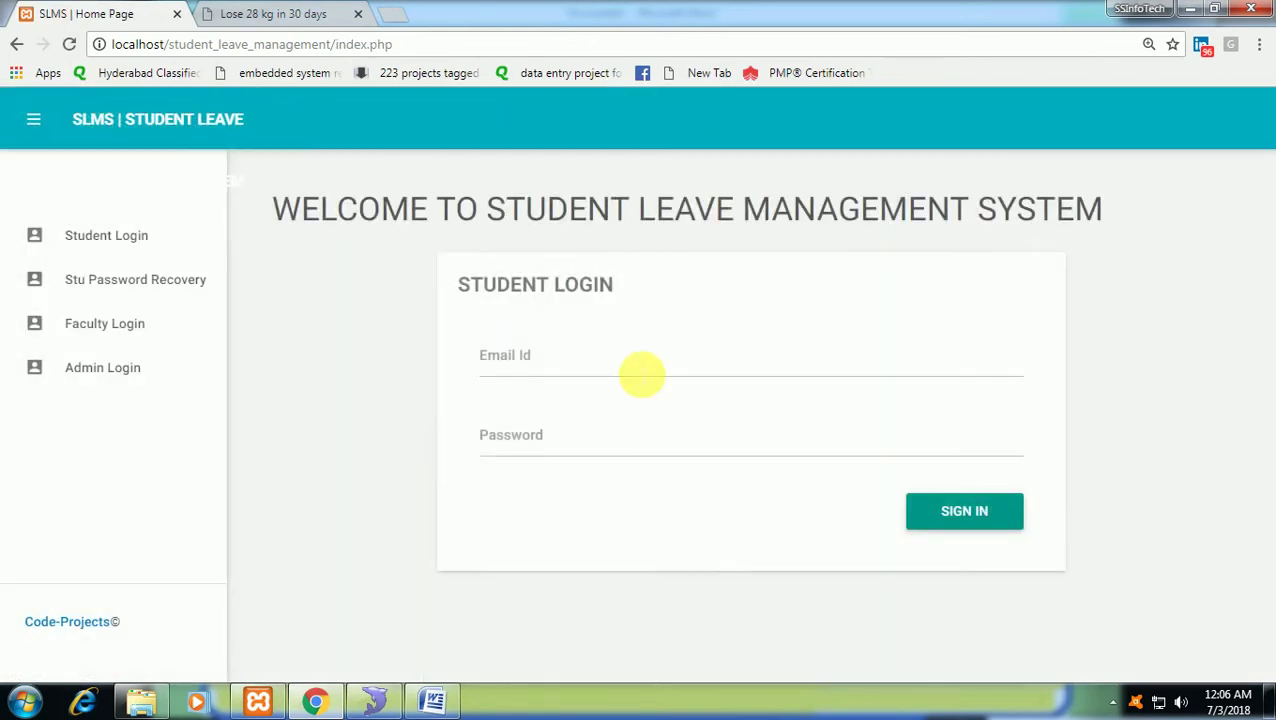
Sign in as the student with the student's e-mail and password.
left_click(634, 373)
left_click(612, 455)
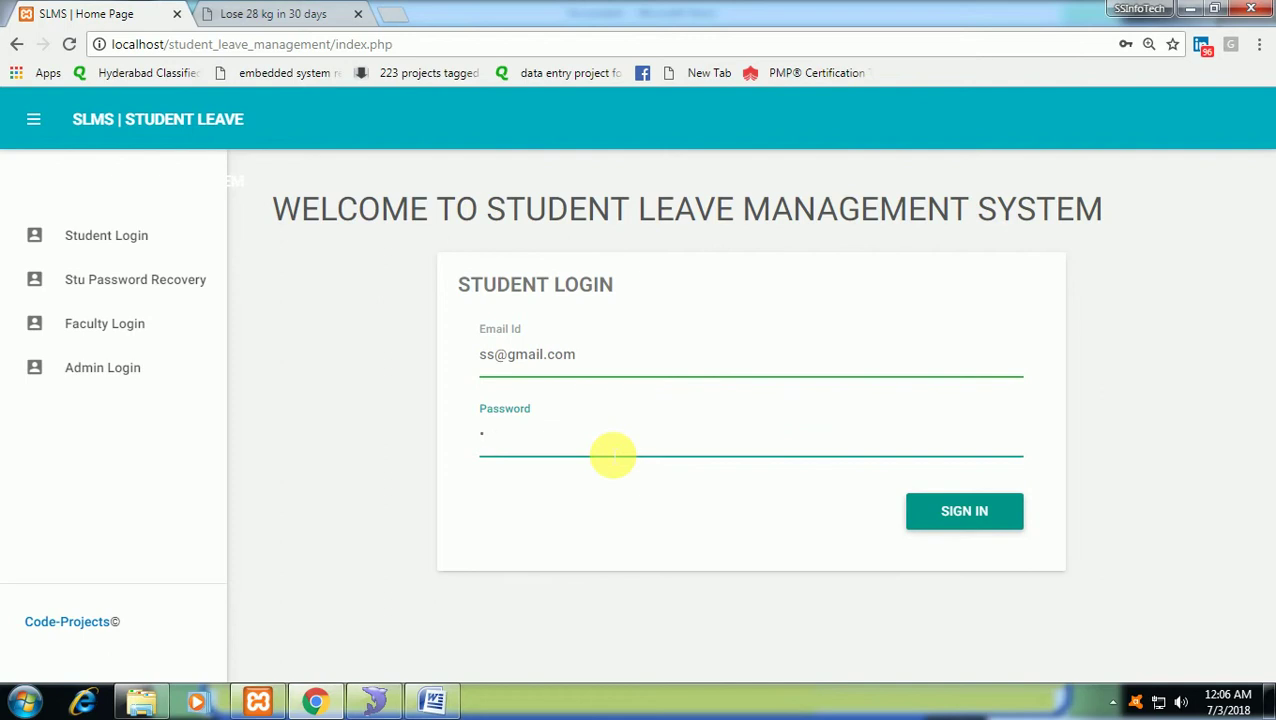
key("Return")
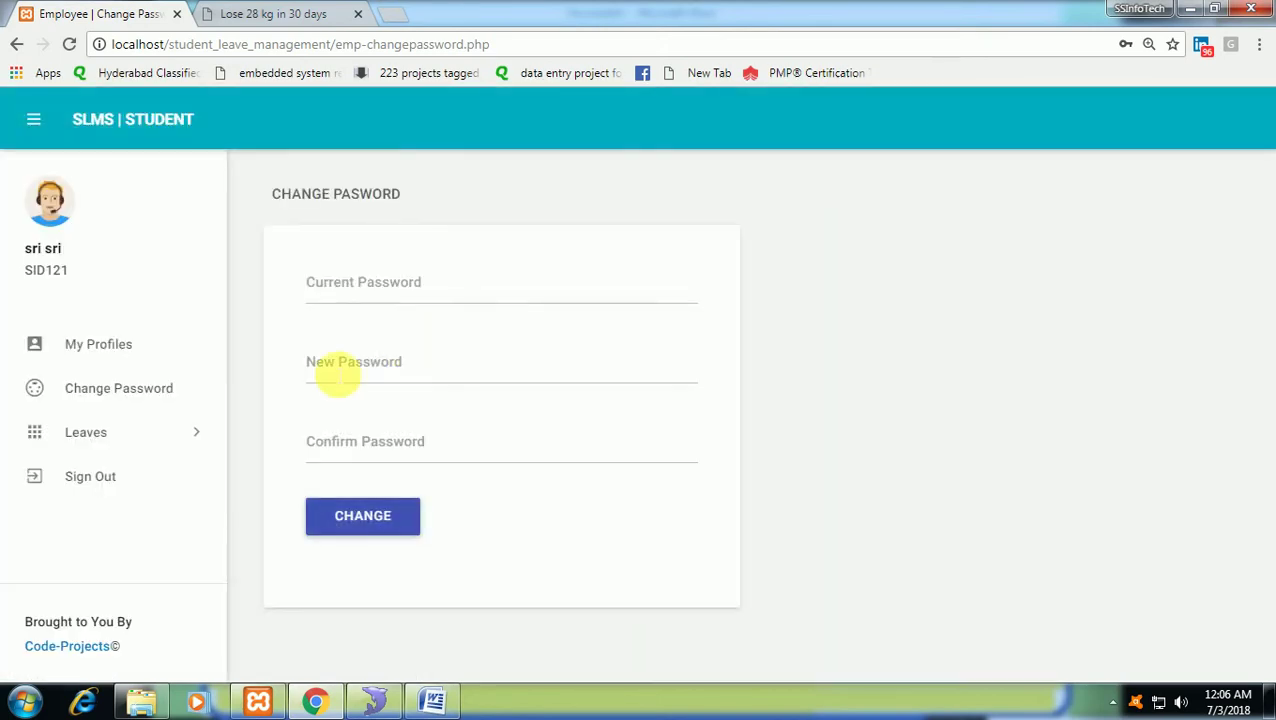
Confirm the medical leave shows Approved in Leave History, then sign out and open Stu Password Recovery.
left_click(124, 443)
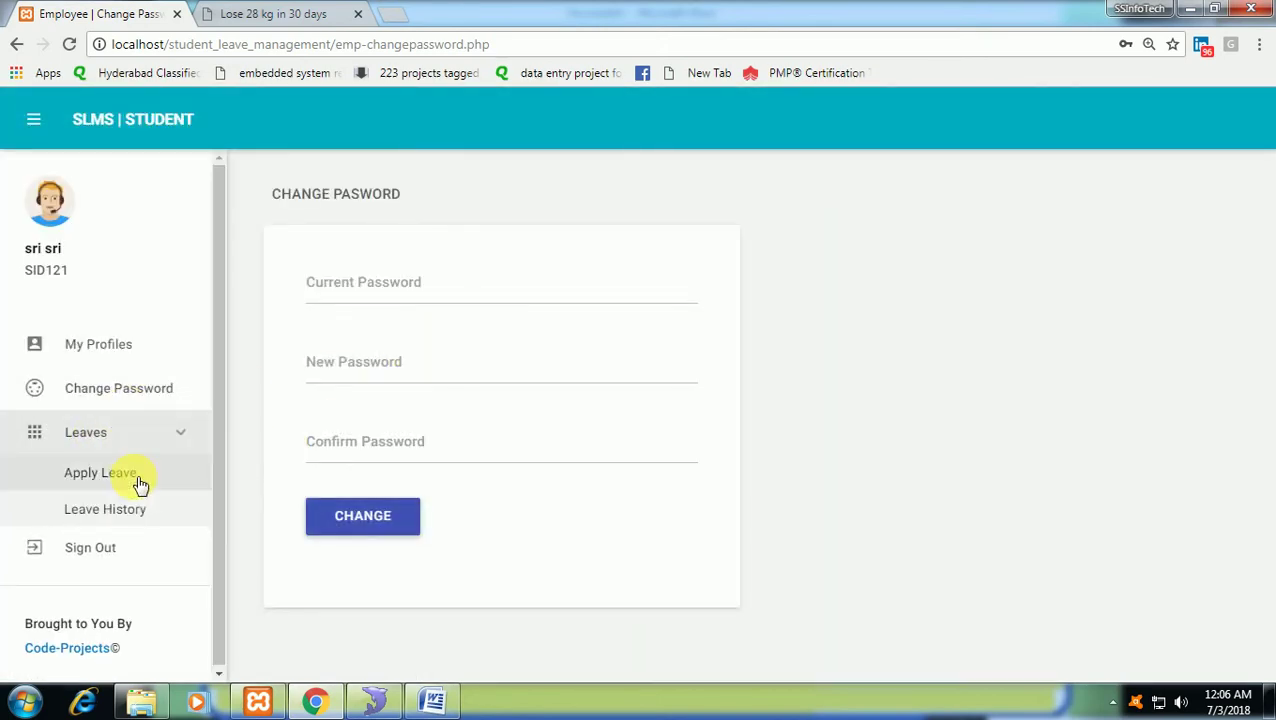
left_click(142, 510)
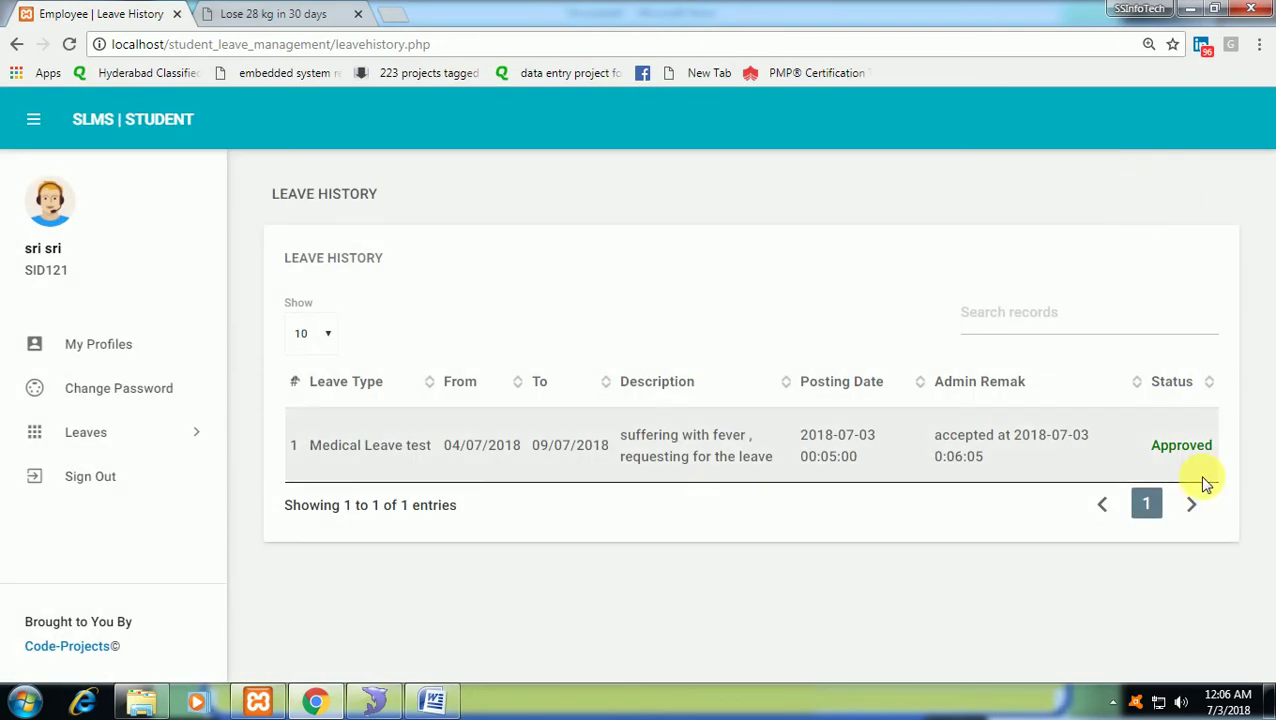
left_click_drag(1153, 449, 1205, 452)
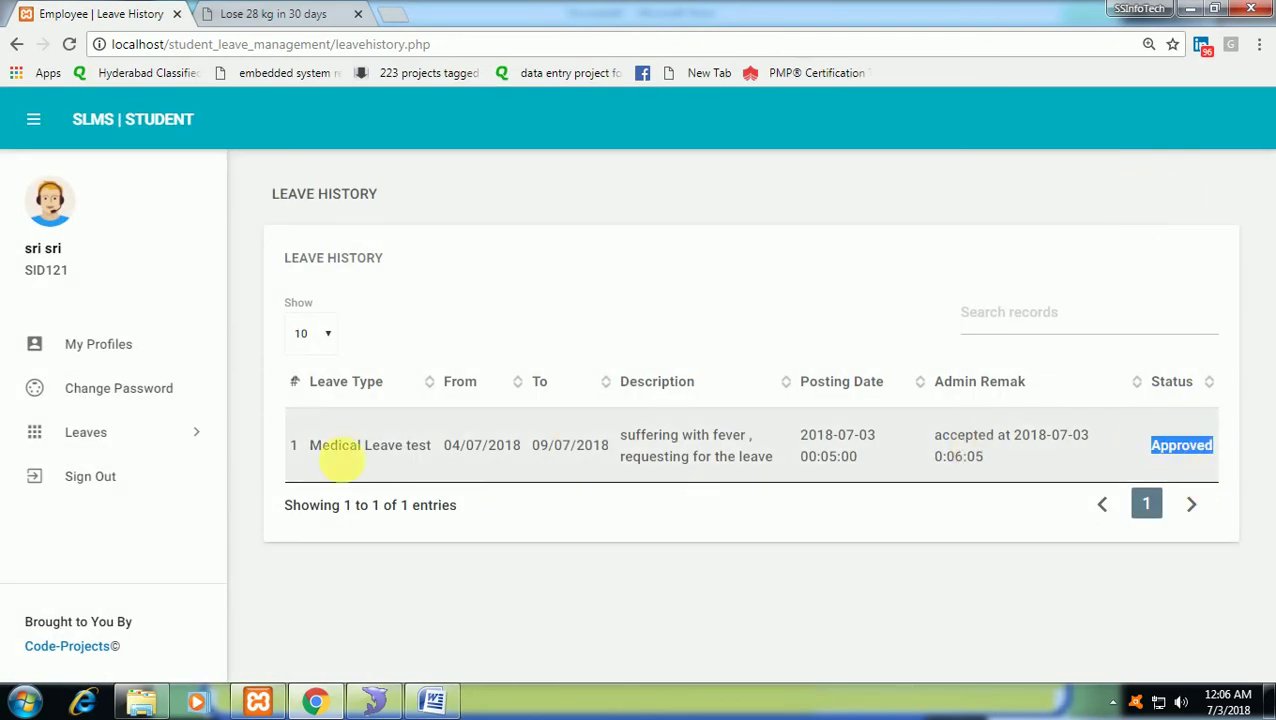
left_click(126, 480)
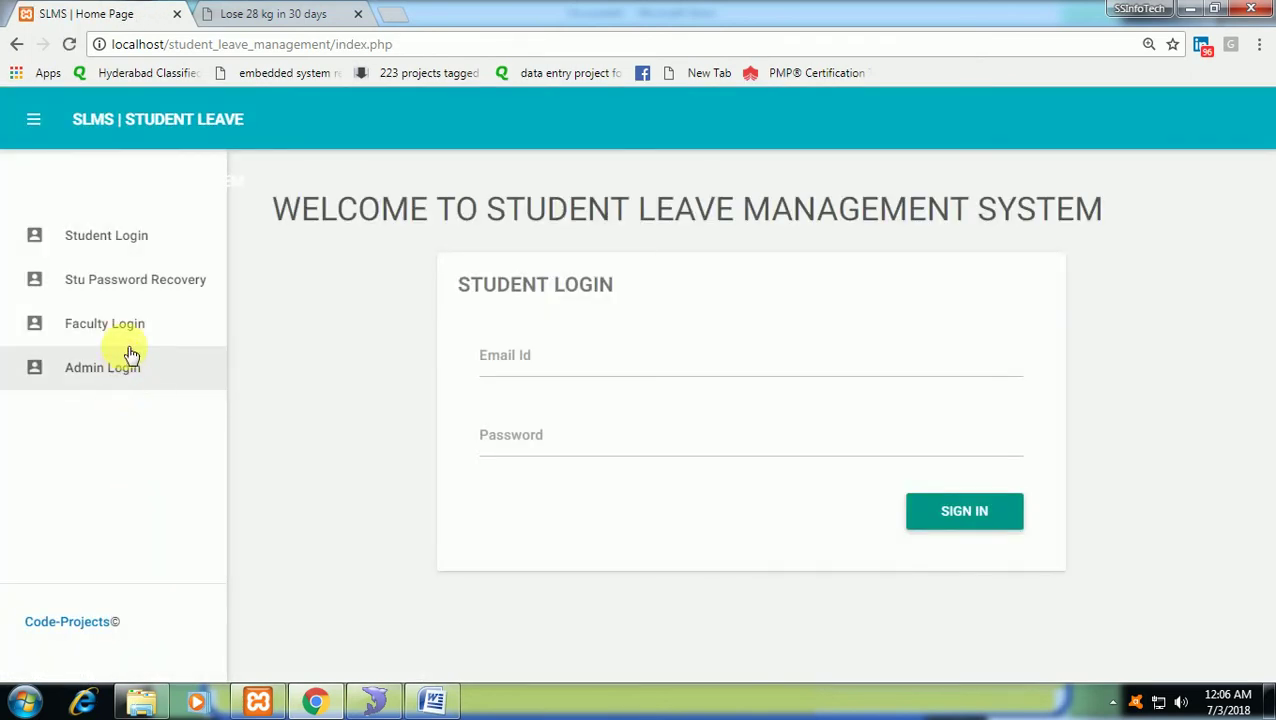
left_click(136, 283)
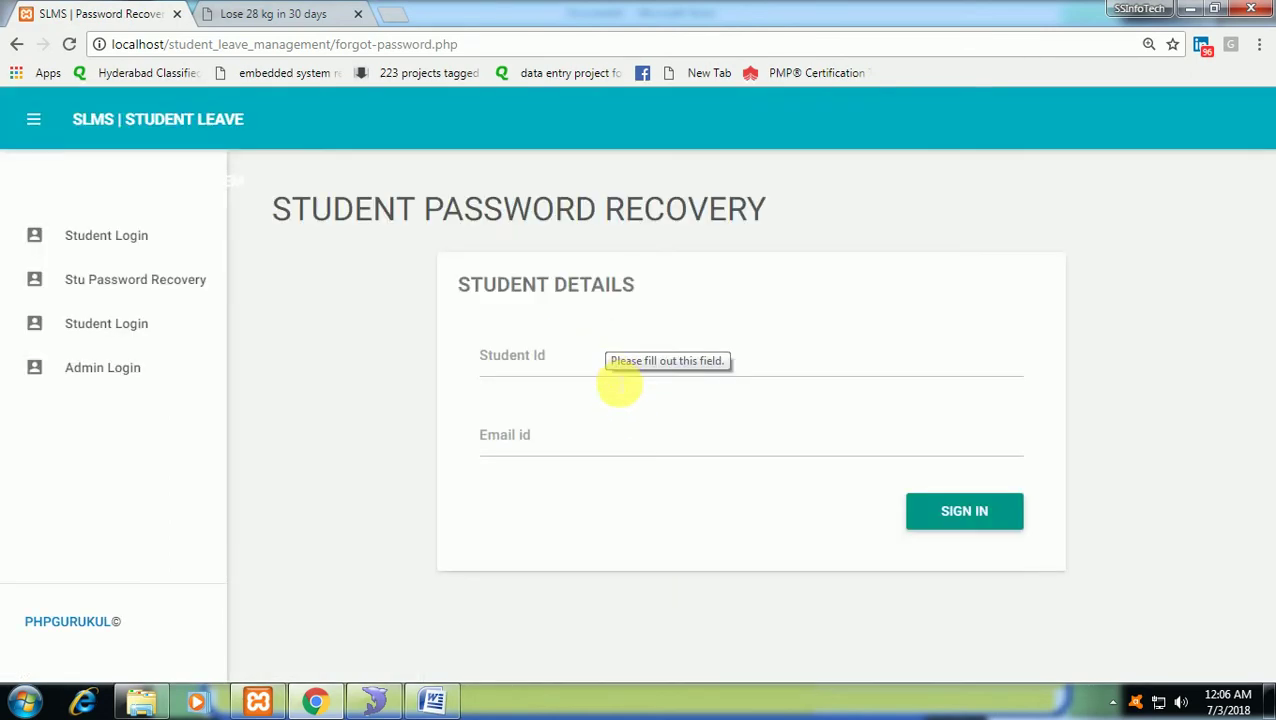
left_click(589, 369)
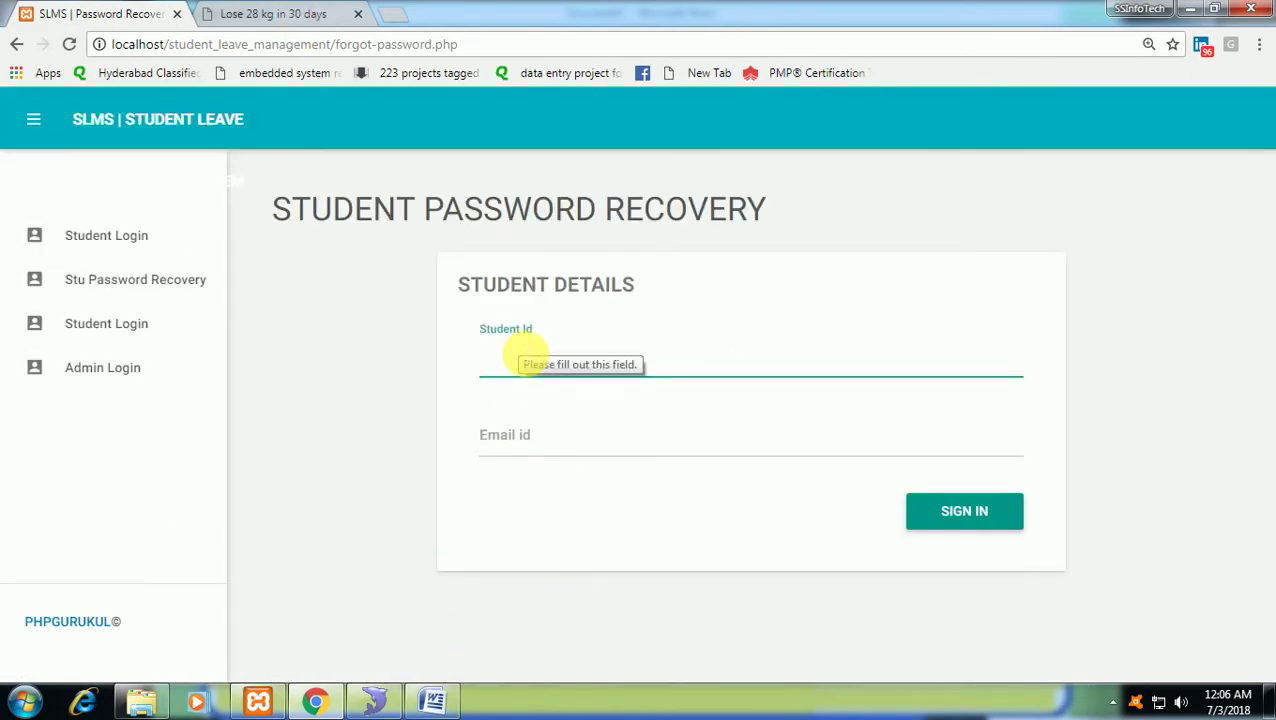
Copy the student's EmpId from row 8 of tblemployees into the Student Id field.
left_click(374, 701)
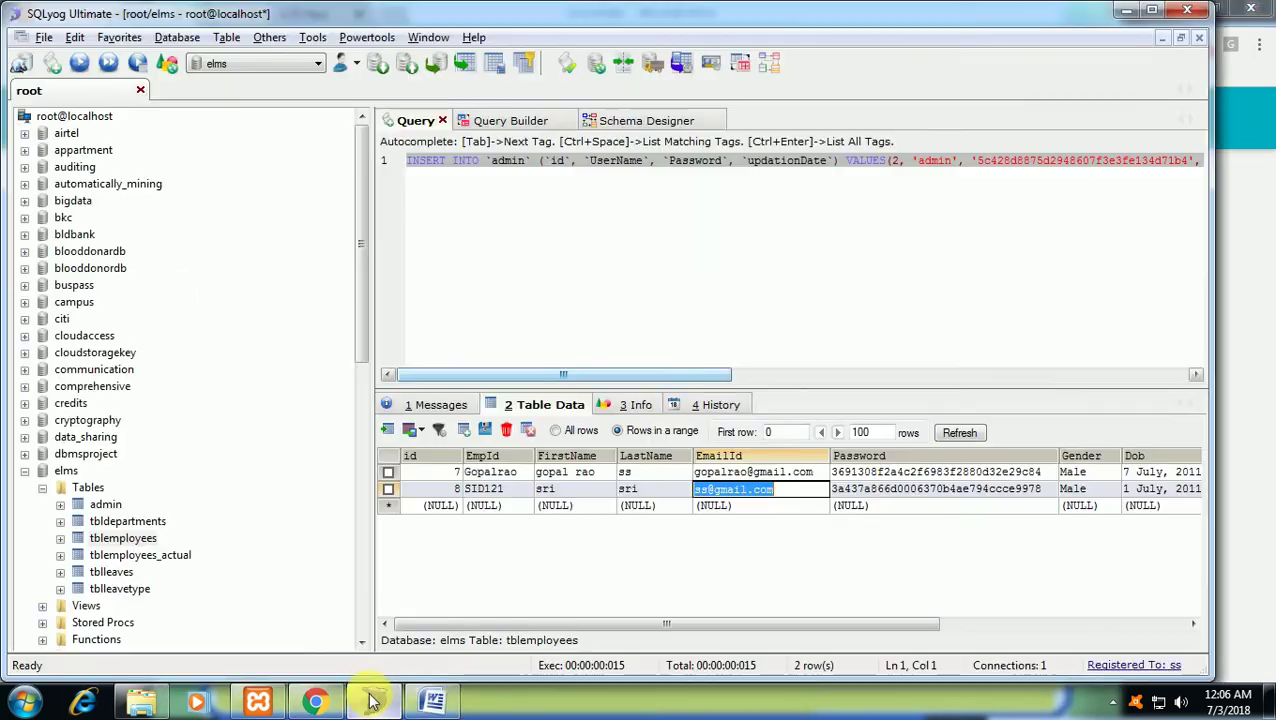
double_click(513, 494)
key("ctrl+c")
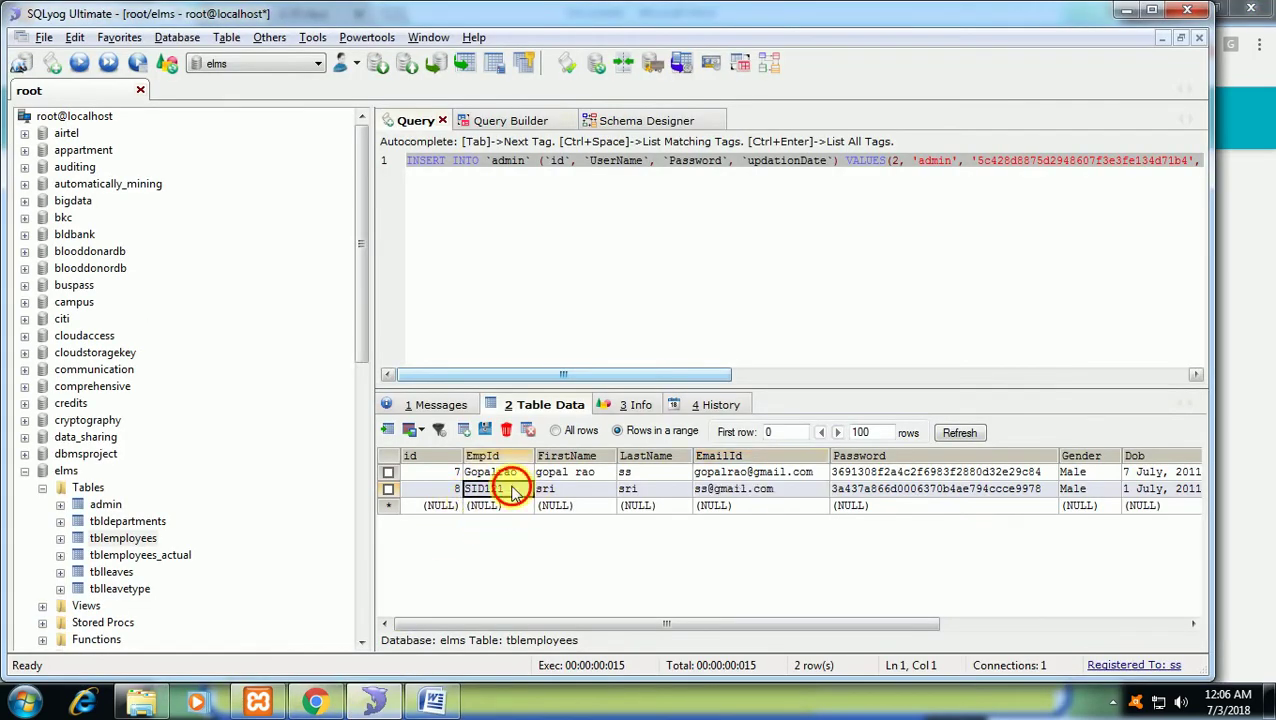
key("alt+Tab")
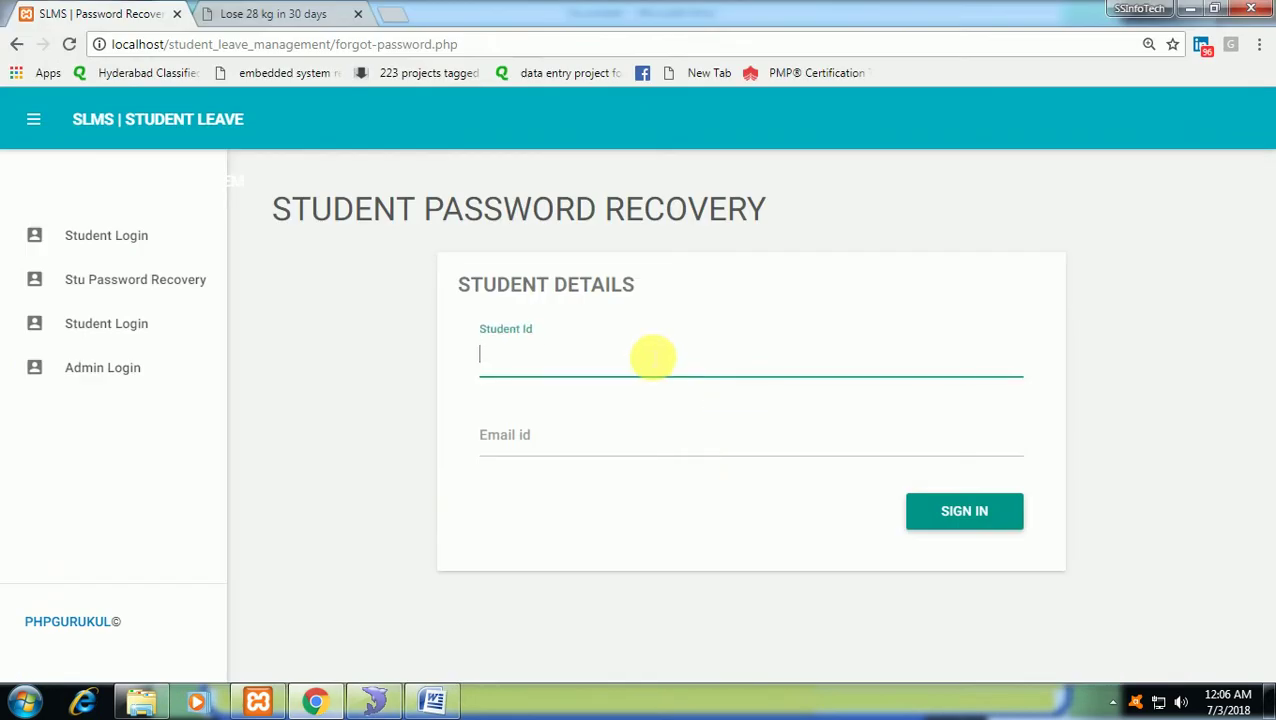
key("ctrl+v")
left_click(602, 452)
Copy the student's EmailId cell from tblemployees for the recovery form.
key("alt+Tab")
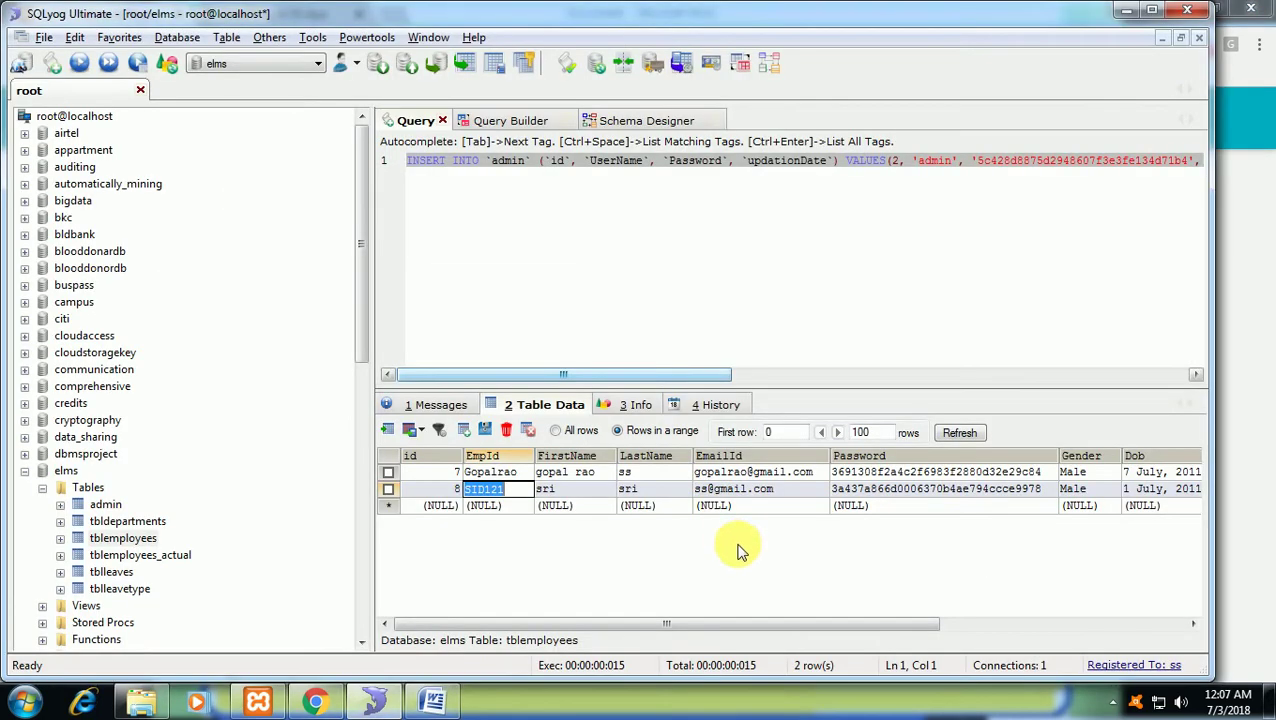
double_click(752, 489)
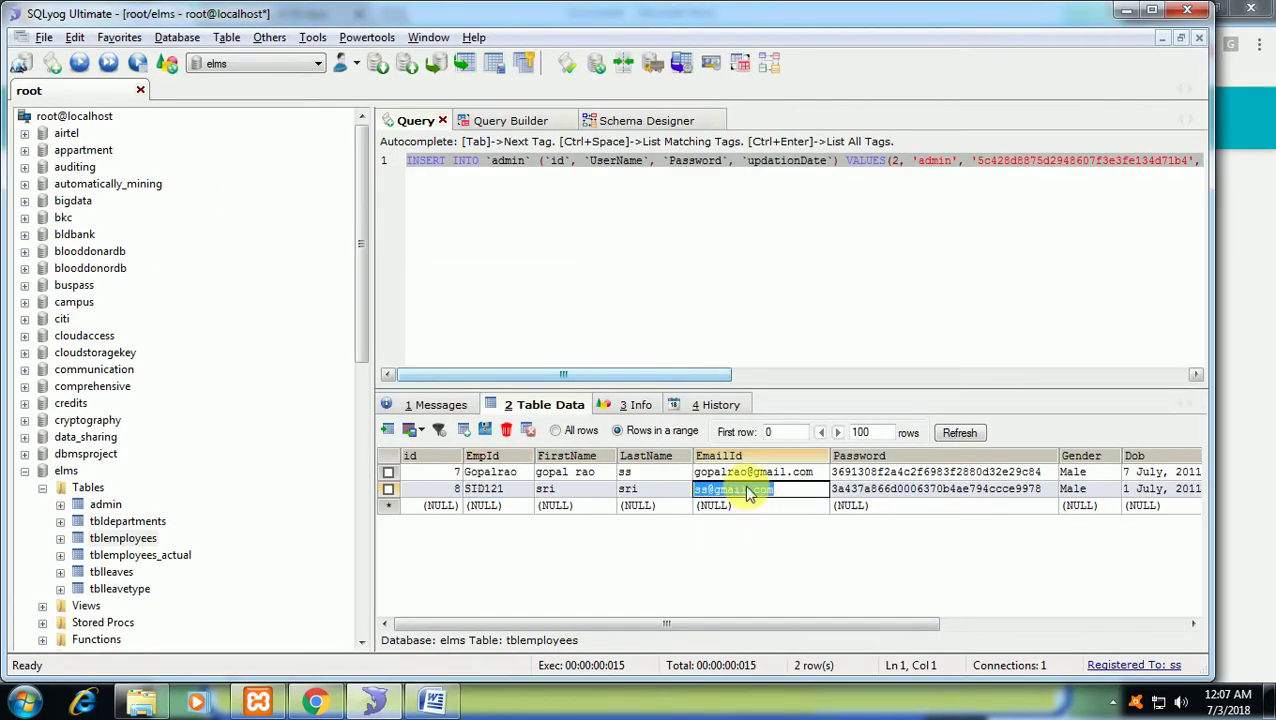
key("ctrl+c")
key("alt+Tab")
Paste the student's e-mail into Email id and submit the recovery details.
key("ctrl+v")
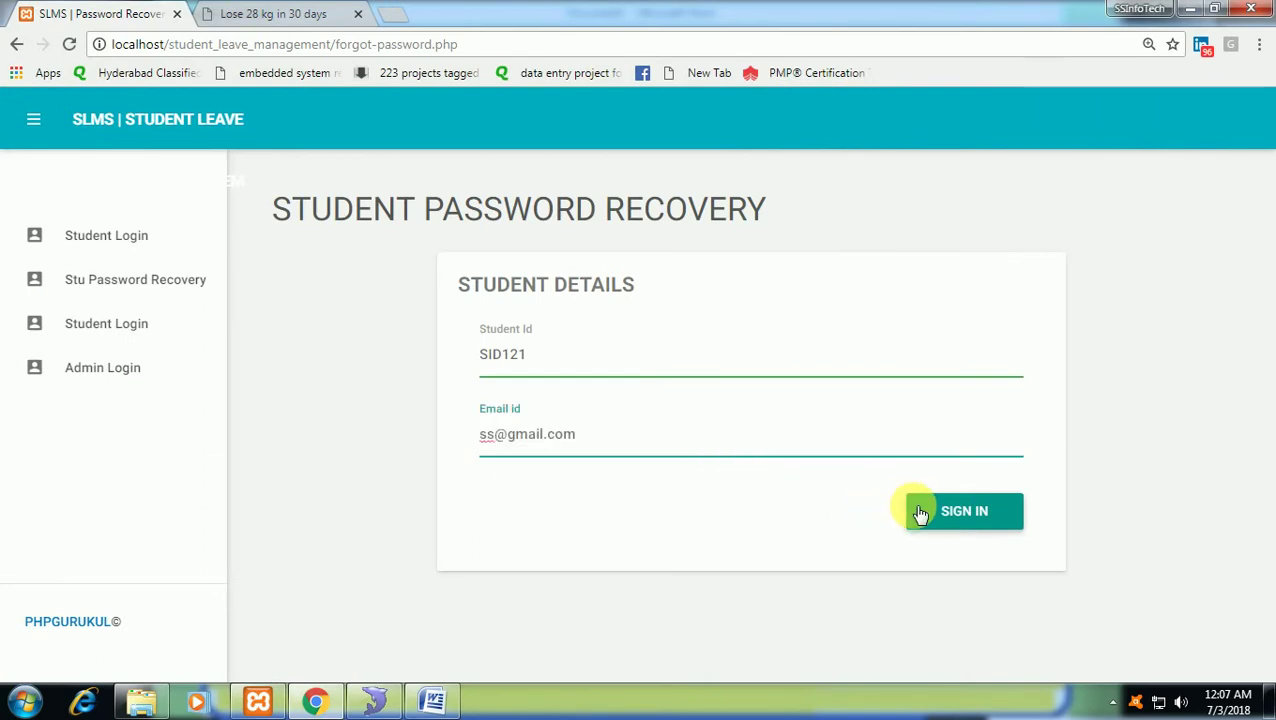
left_click(921, 513)
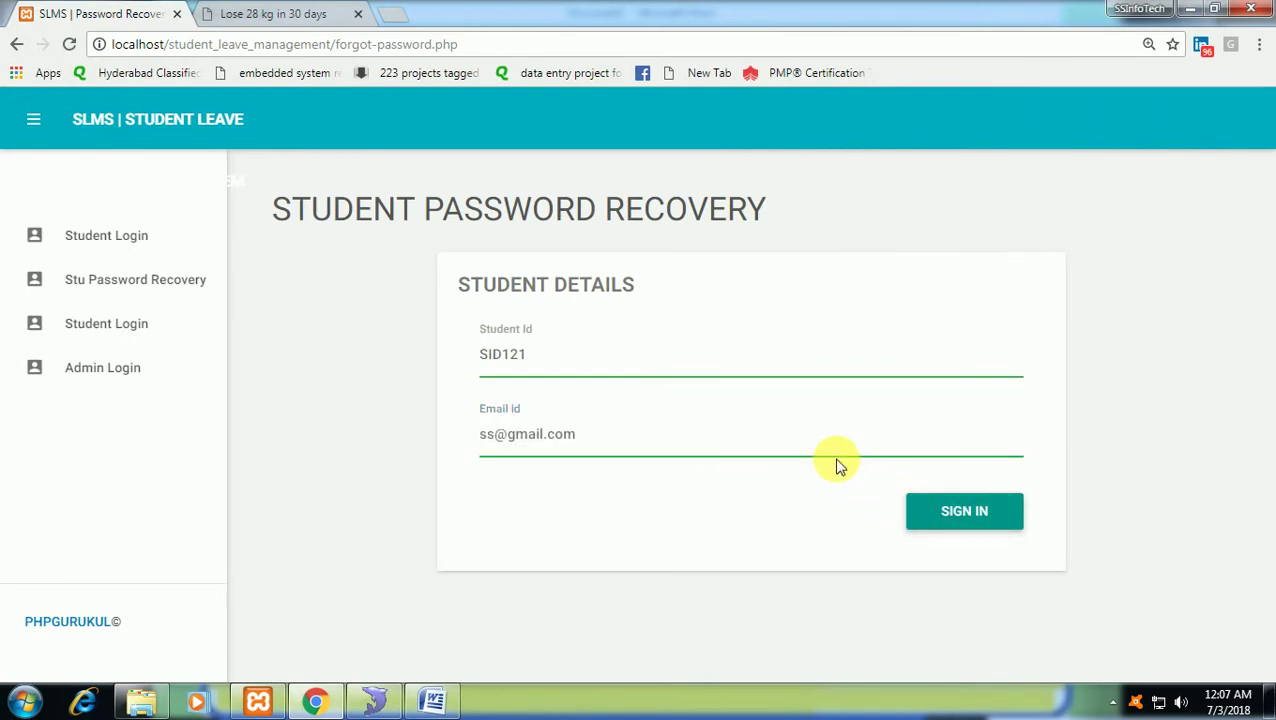
left_click(997, 517)
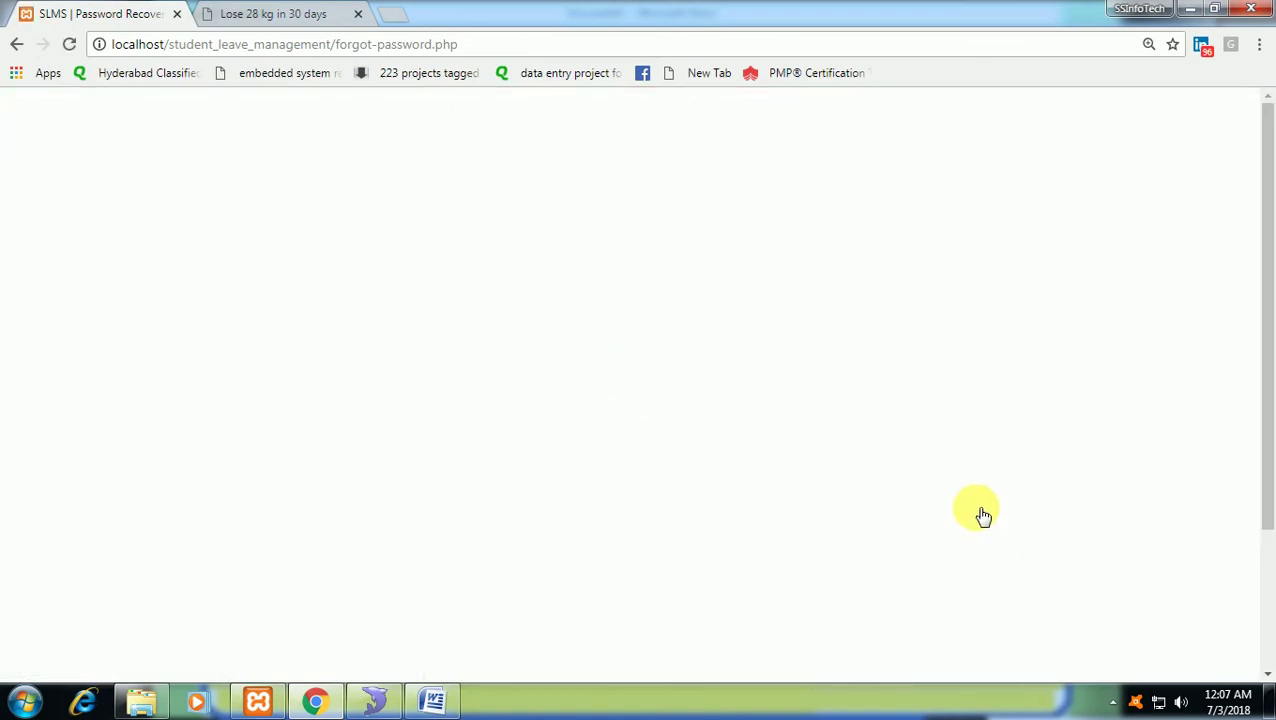
scroll(700, 520, "down", 2)
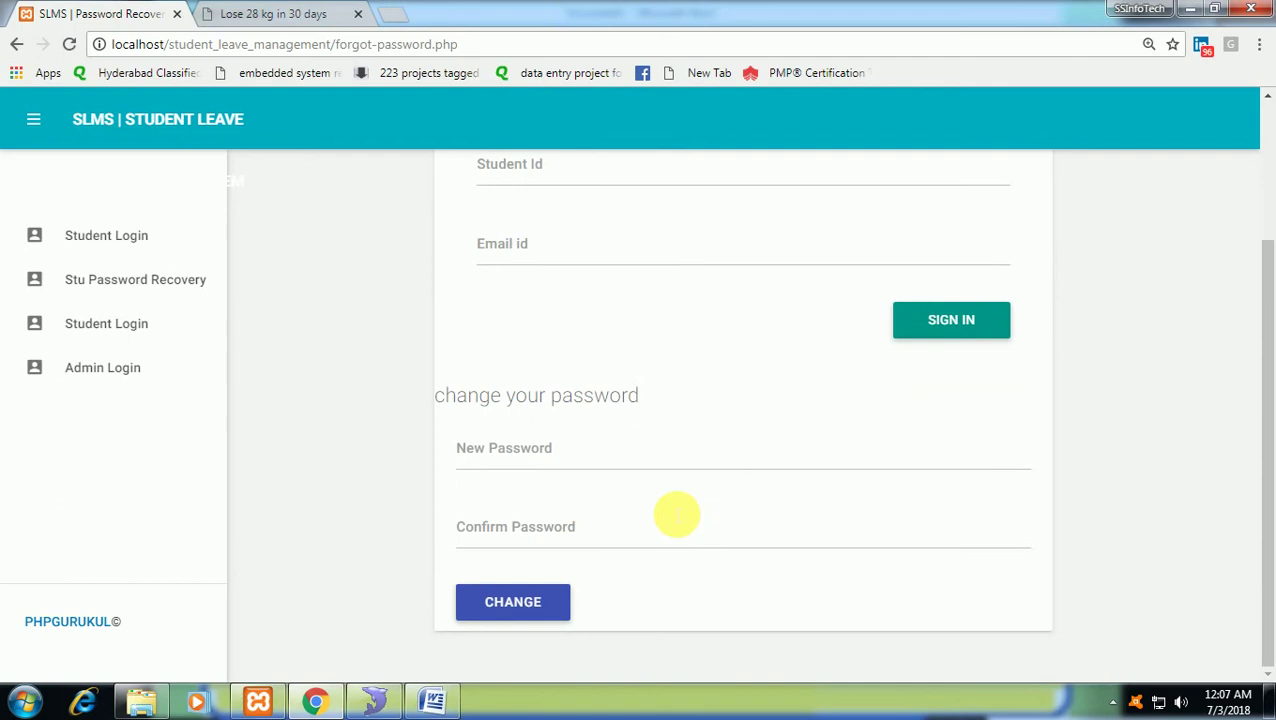
Visit the New Password and Confirm Password fields, then return to the Student Login home page.
left_click(592, 457)
left_click(611, 546)
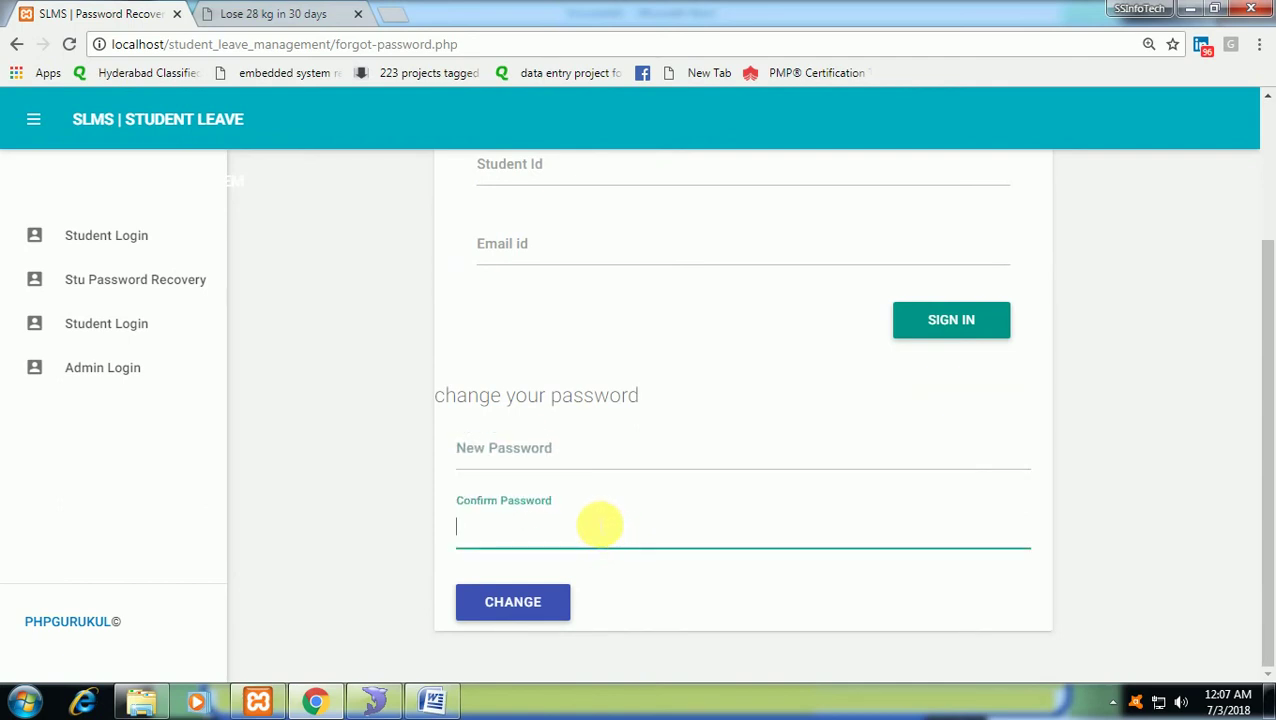
scroll(689, 438, "up", 2)
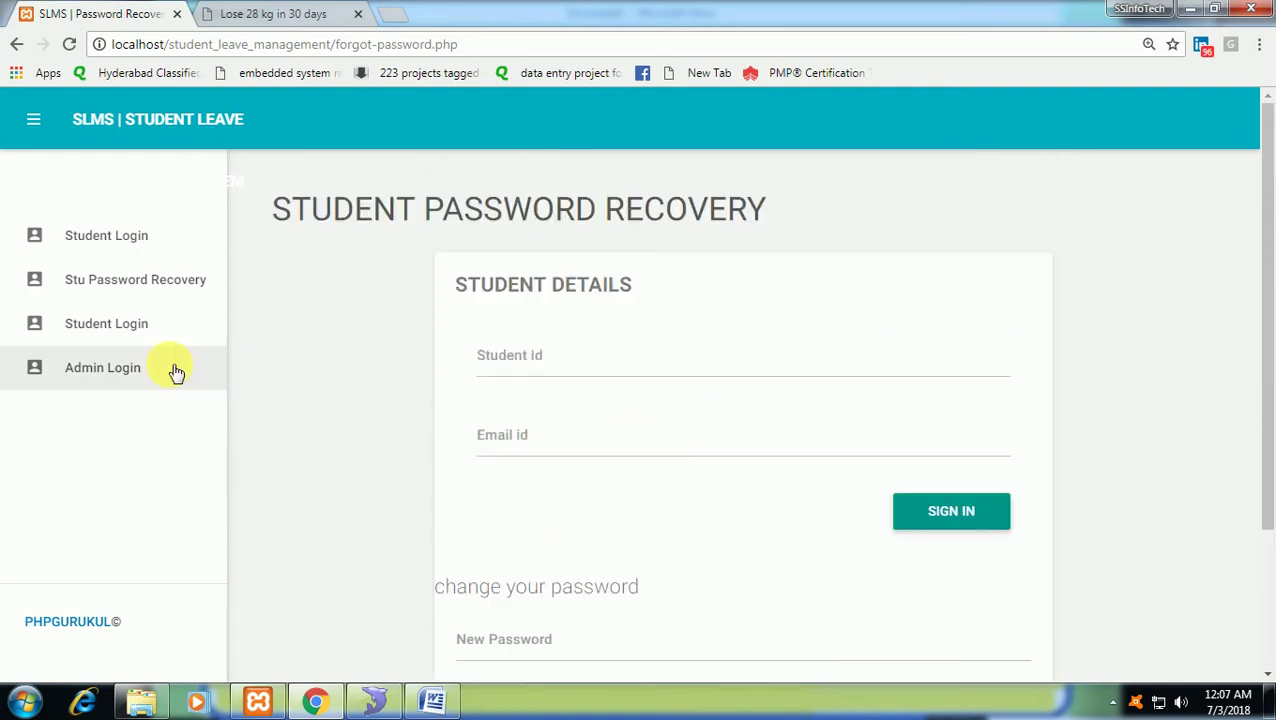
scroll(1113, 386, "down", 2)
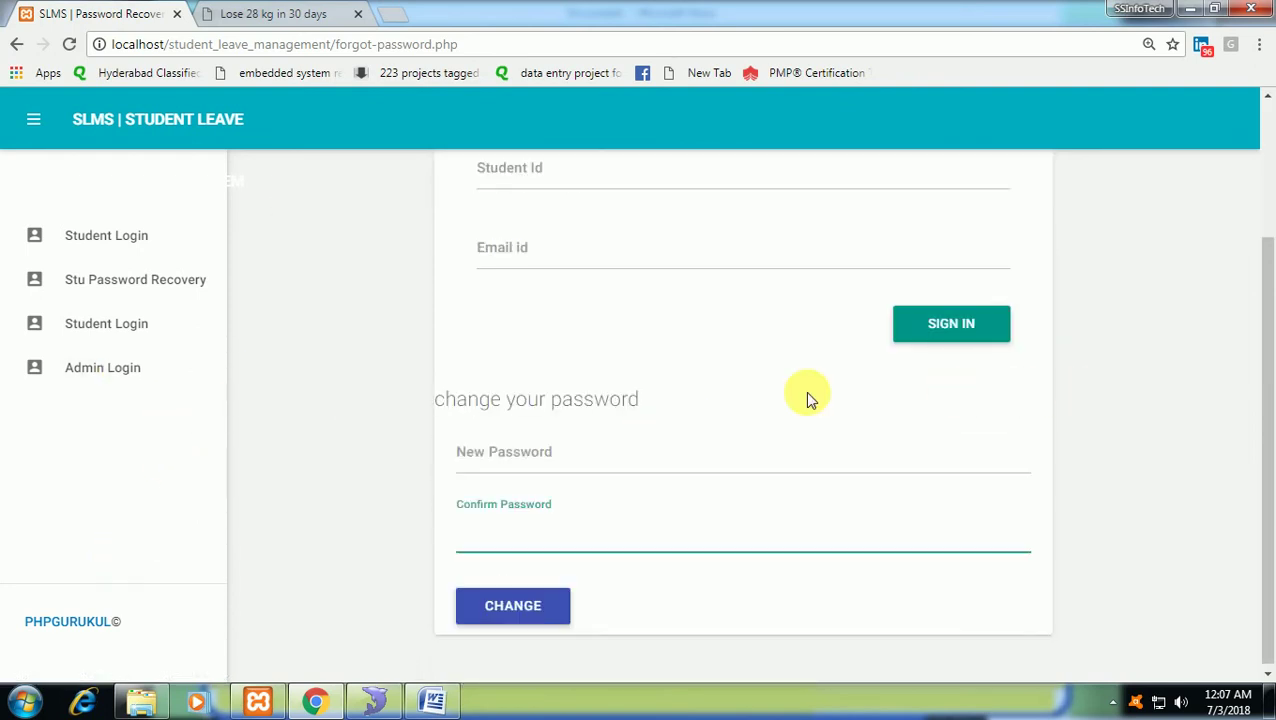
left_click(140, 256)
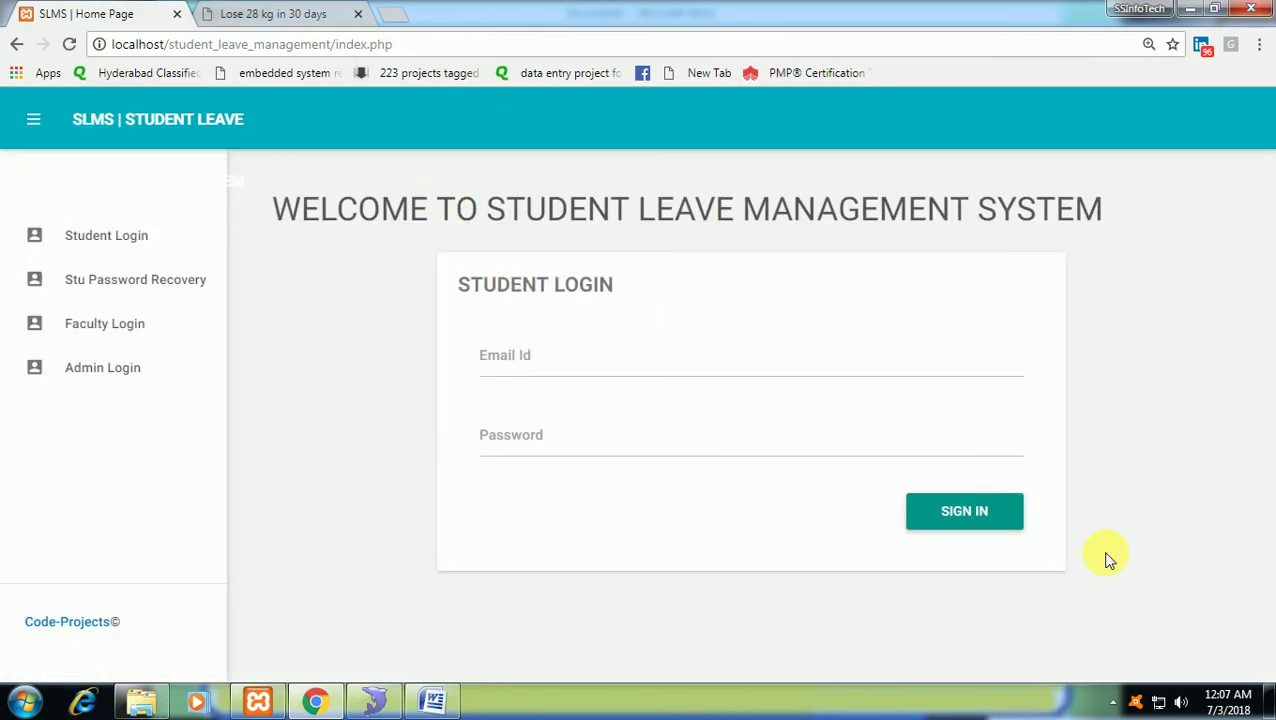
Open the screen recorder's tray-icon context menu to reach its stop recording option.
left_click(1113, 702)
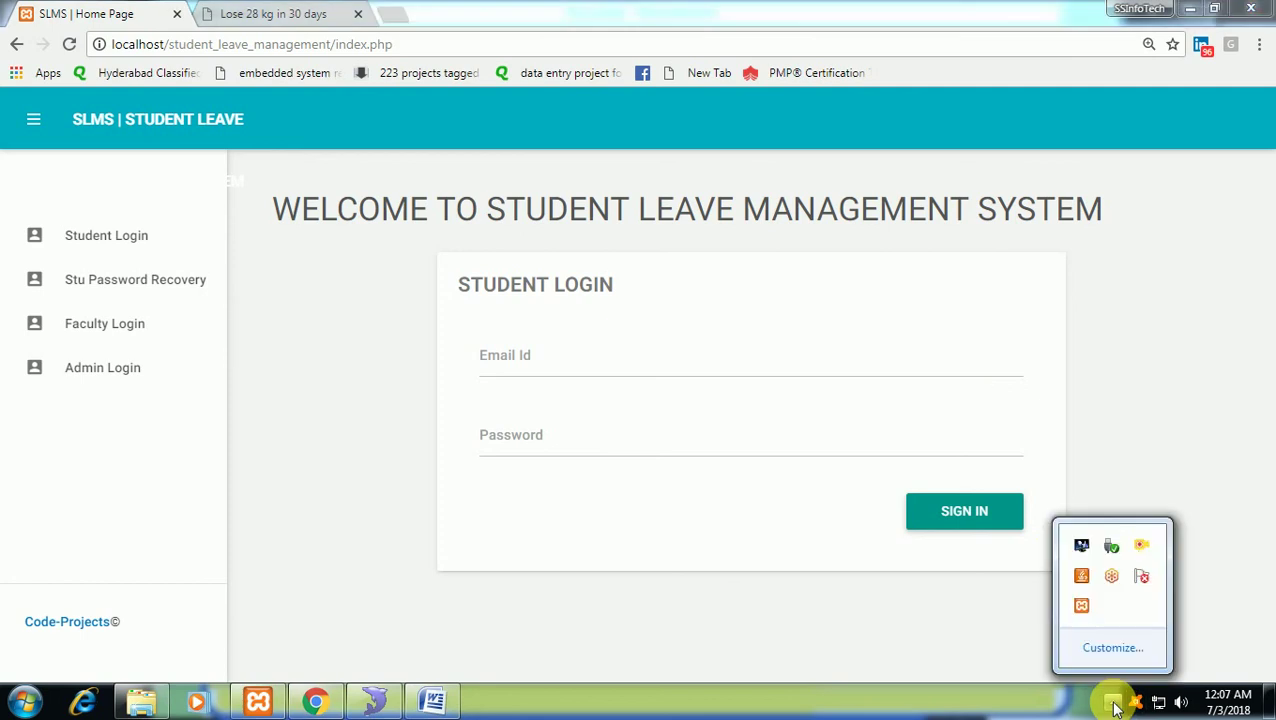
right_click(1140, 546)
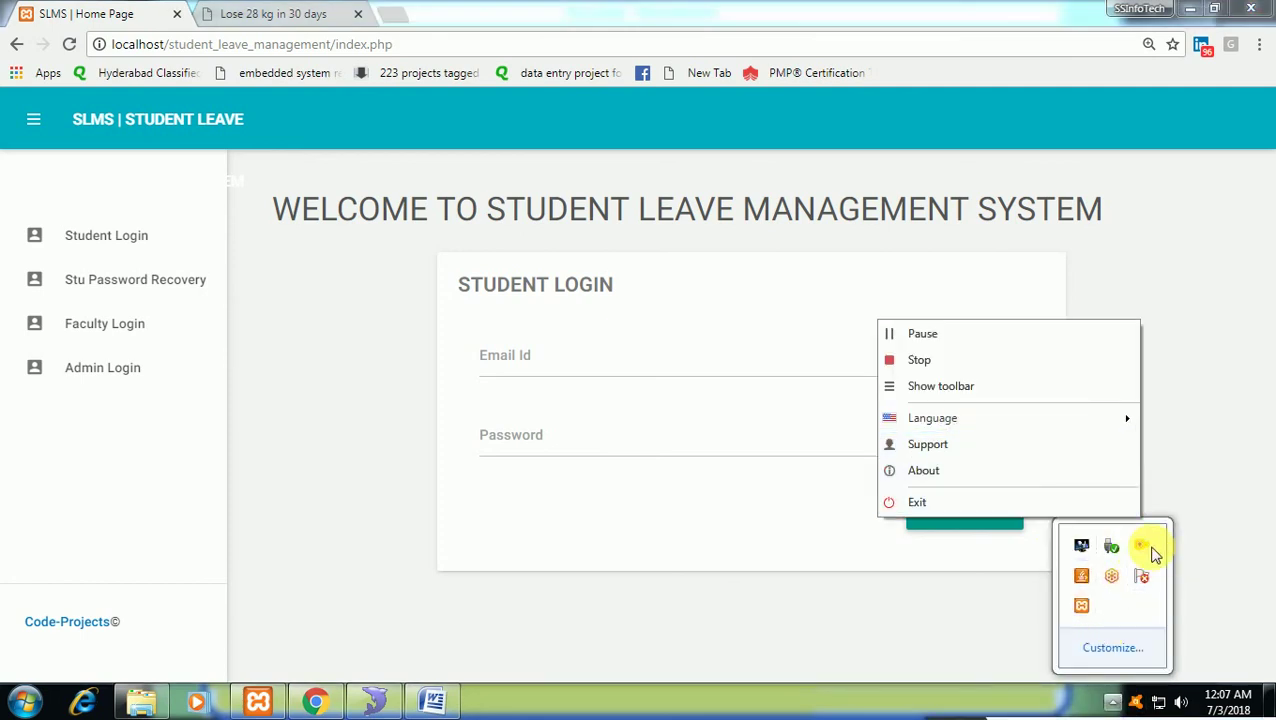
left_click(1150, 553)
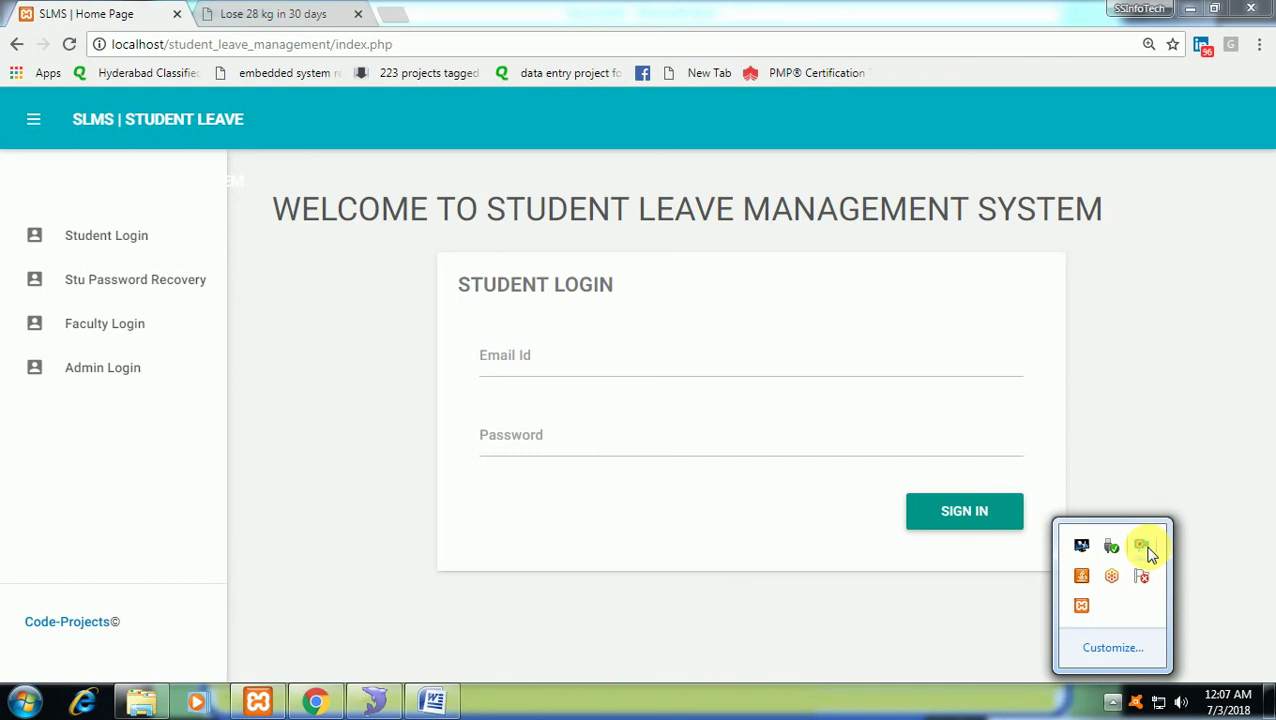
right_click(1140, 549)
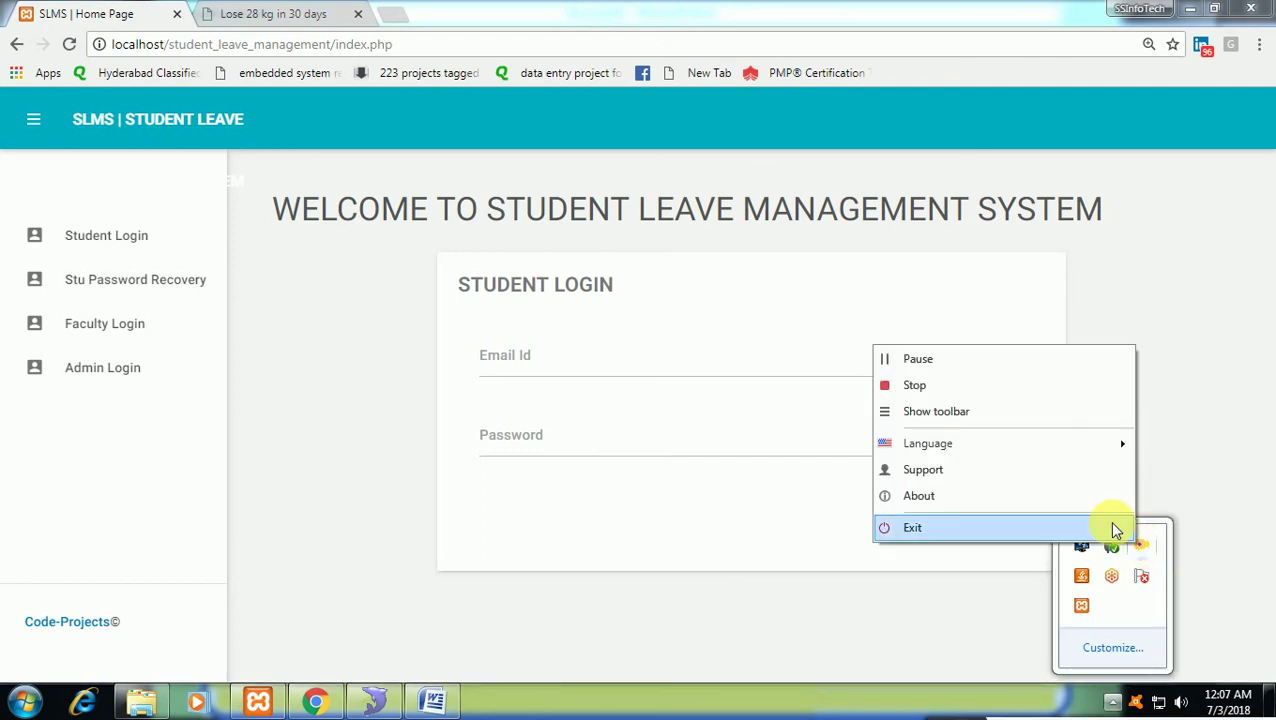